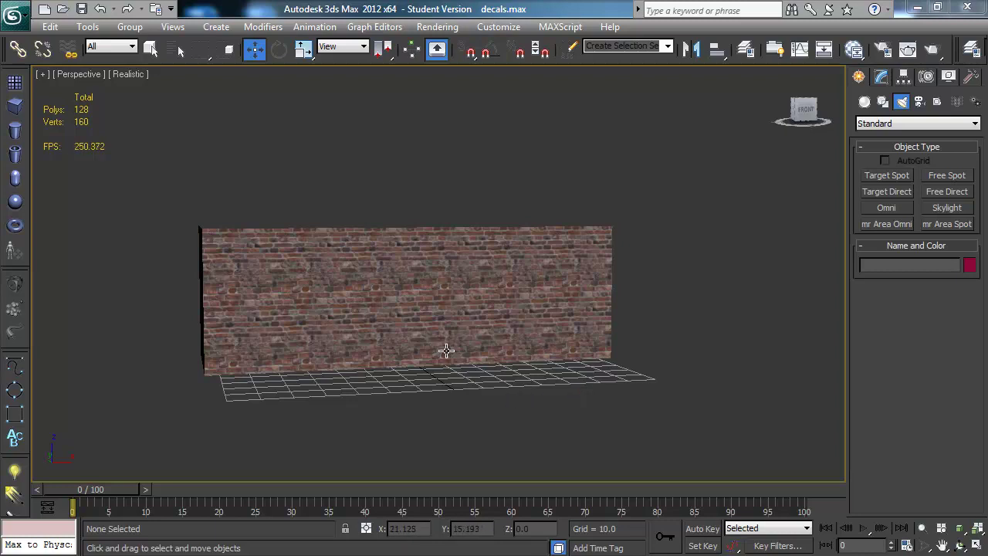
Open the Slate Material Editor and examine the wall material's node network and the loose bitmap nodes.
alt+middle_drag(439, 352, 413, 363)
key(m)
middle_drag(474, 305, 451, 344)
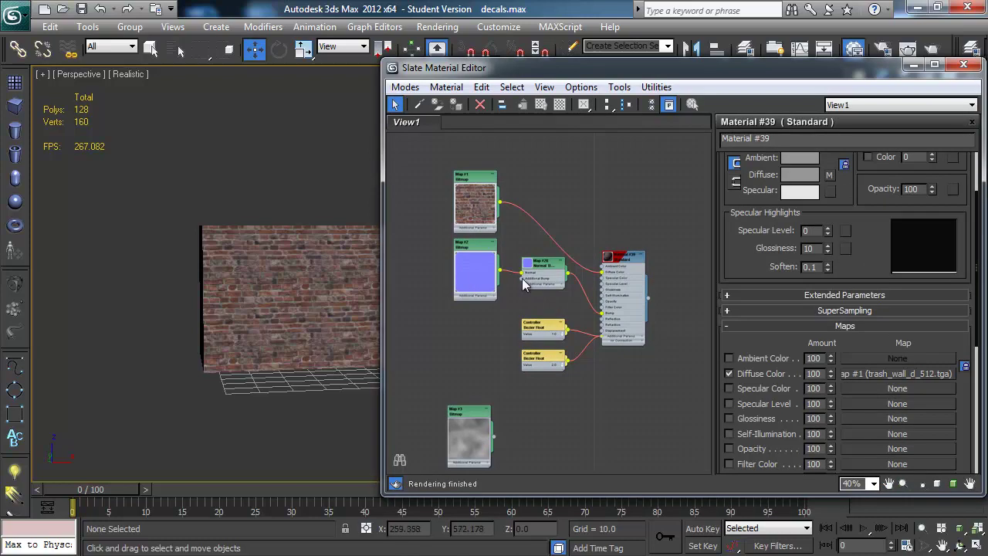
middle_drag(299, 303, 180, 304)
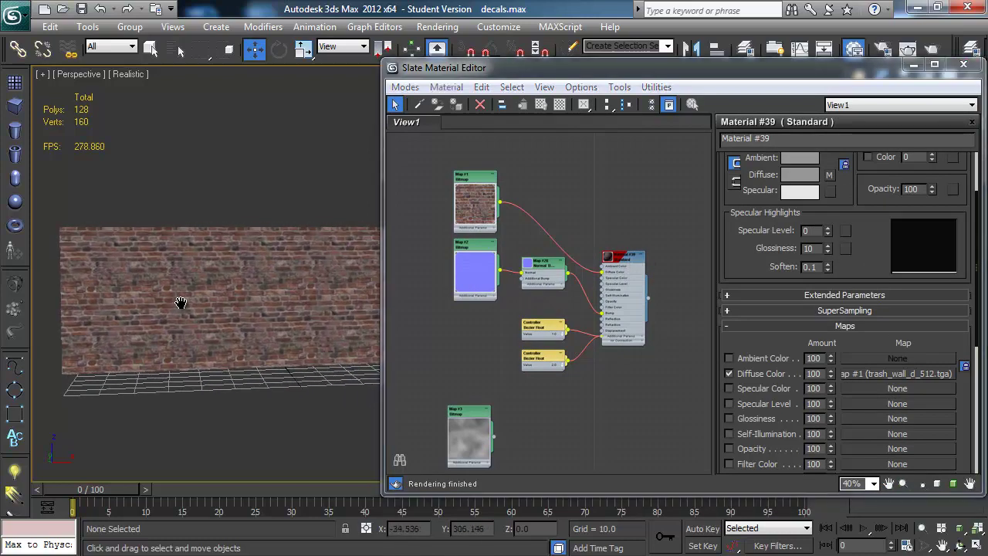
middle_drag(492, 379, 510, 243)
middle_drag(573, 409, 578, 378)
middle_drag(548, 259, 525, 298)
Preview the soft_noise.tga and stain_decal.tga bitmaps in enlarged preview windows, closing each one.
click(485, 267)
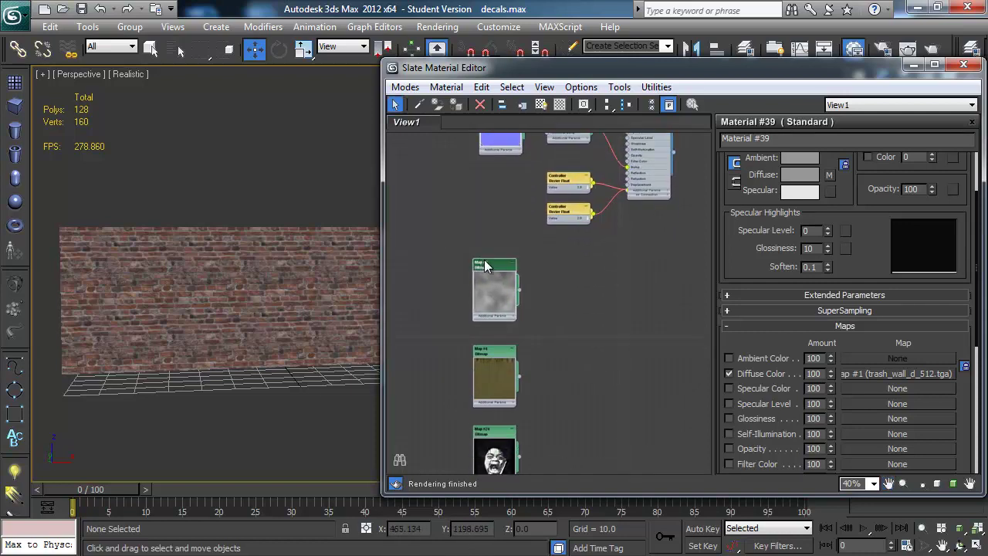
right_click(503, 286)
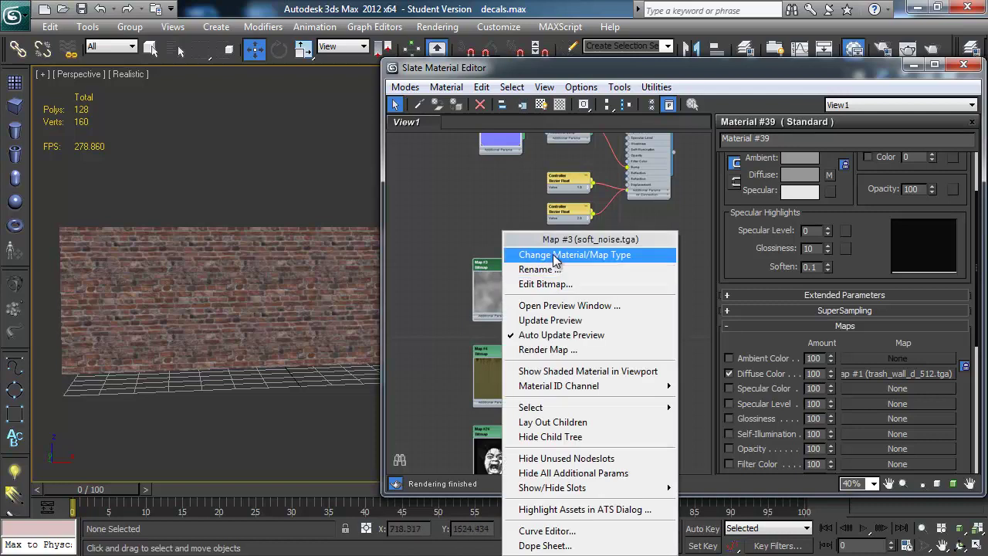
click(560, 306)
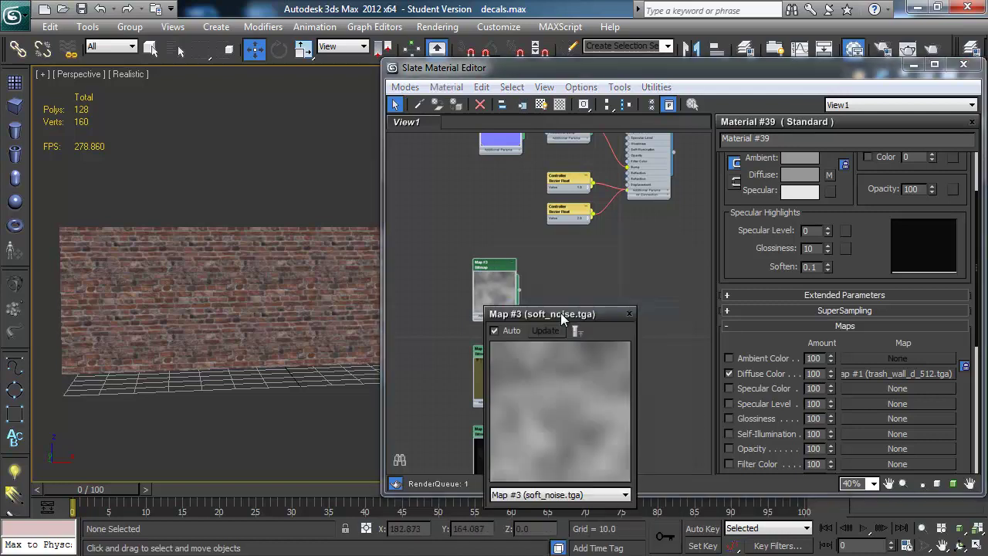
click(629, 313)
right_click(501, 309)
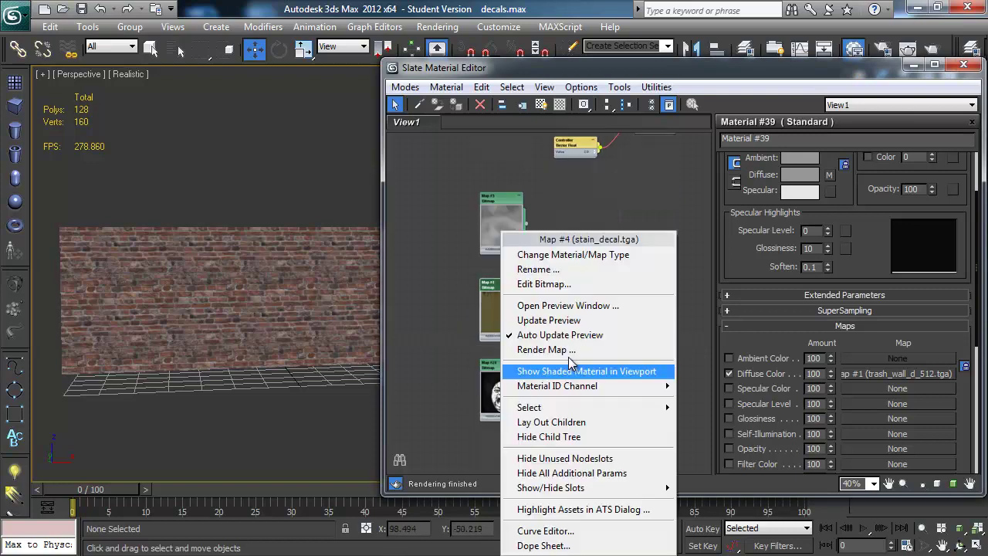
click(569, 307)
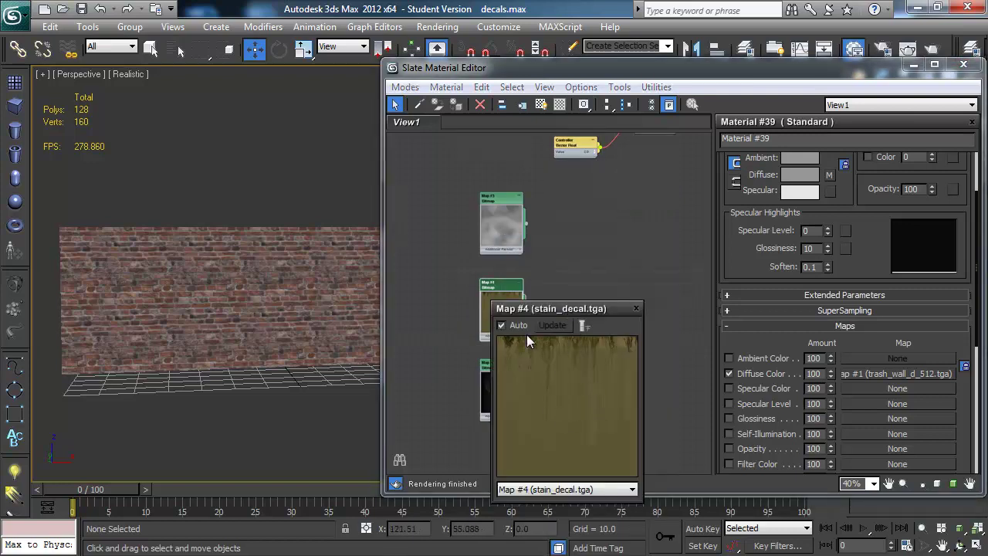
click(635, 309)
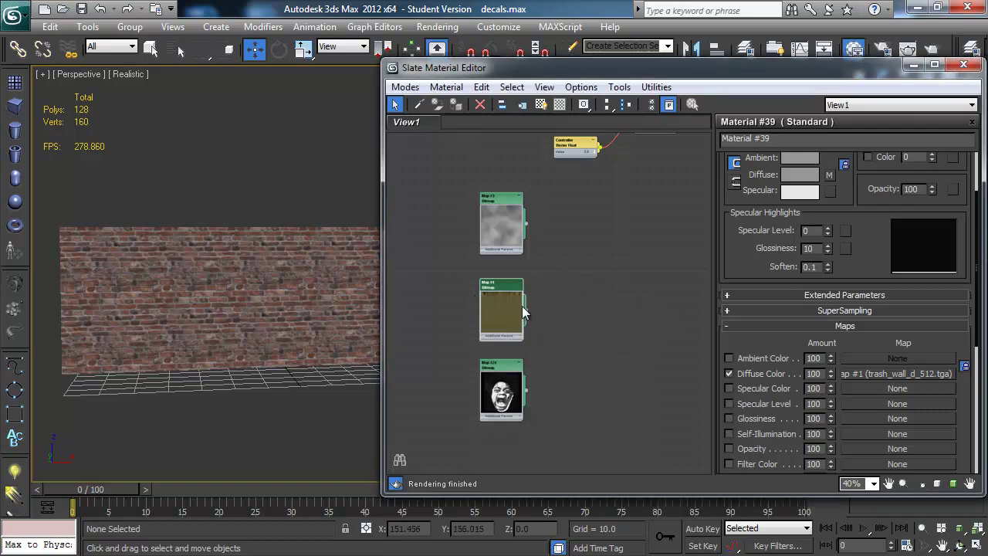
Preview the graffitti.tga bitmap in an enlarged preview window and close it.
scroll(583, 343, down, 2)
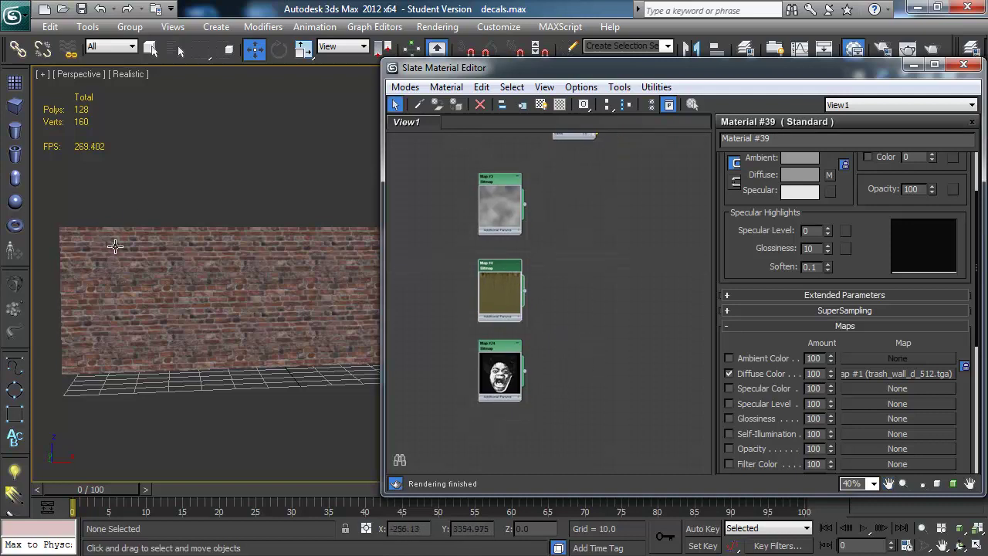
middle_drag(550, 352, 540, 336)
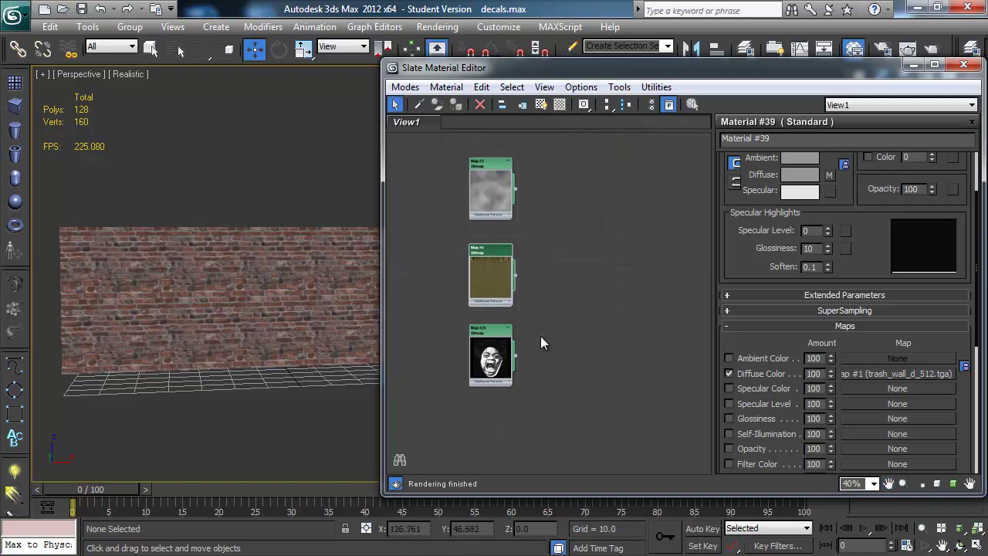
click(491, 334)
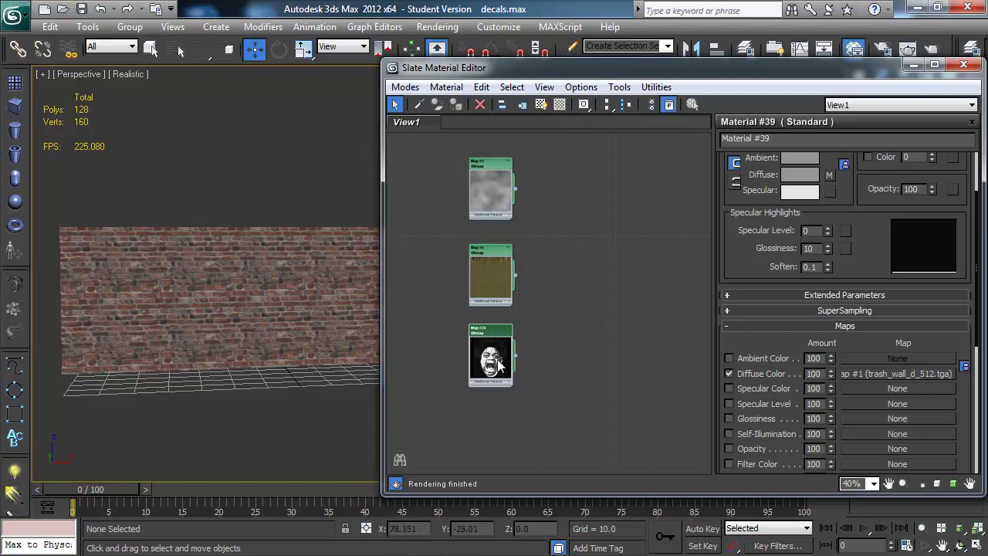
right_click(492, 335)
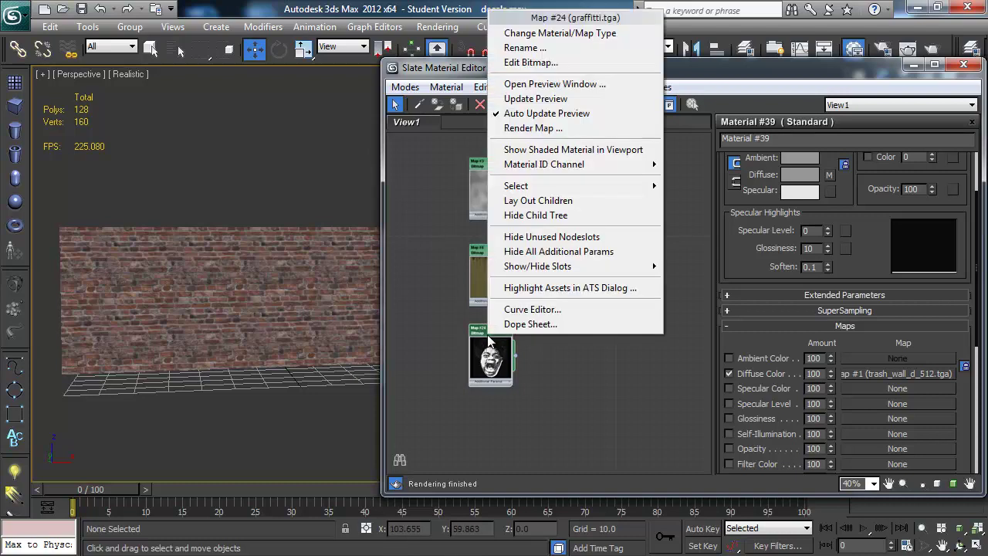
click(532, 83)
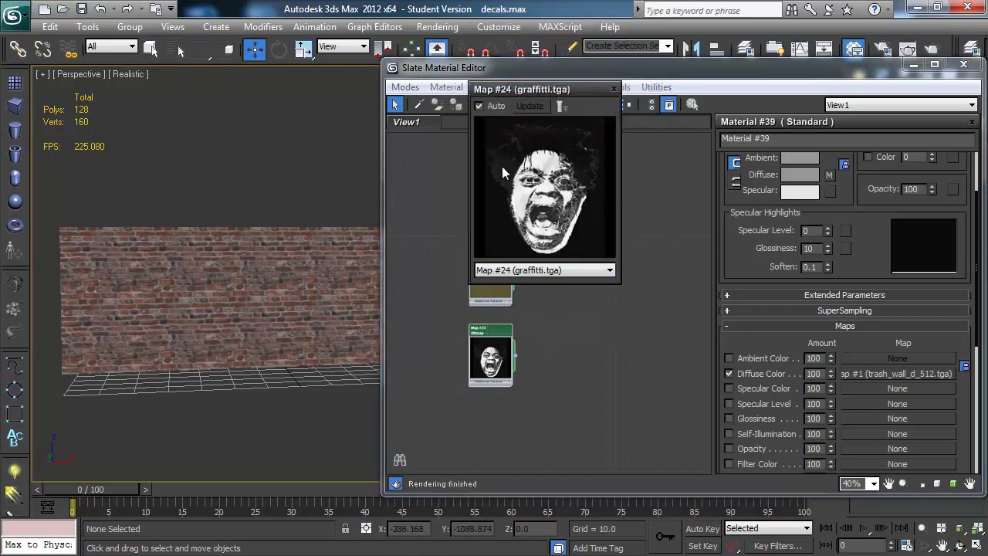
click(614, 89)
Move the graffitti.tga bitmap node up to sit directly above the brick wall bitmap in the material network.
middle_drag(545, 311, 521, 420)
middle_drag(548, 295, 549, 420)
middle_drag(463, 322, 485, 137)
middle_drag(587, 319, 589, 329)
middle_drag(522, 367, 521, 401)
drag(497, 405, 455, 123)
middle_drag(508, 163, 483, 351)
drag(433, 312, 543, 123)
middle_drag(574, 187, 572, 243)
drag(546, 179, 473, 176)
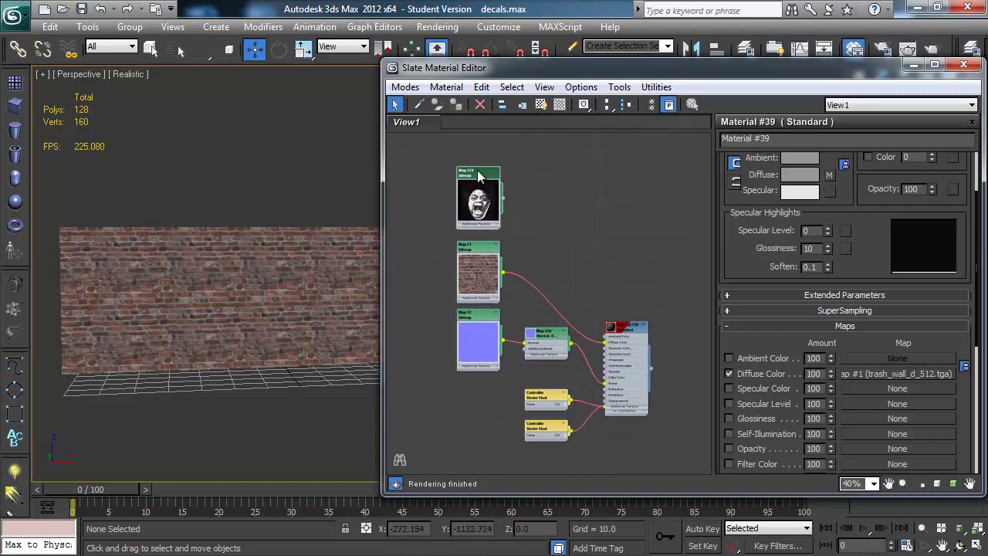
scroll(598, 318, up, 3)
middle_drag(554, 233, 635, 247)
middle_drag(577, 220, 580, 251)
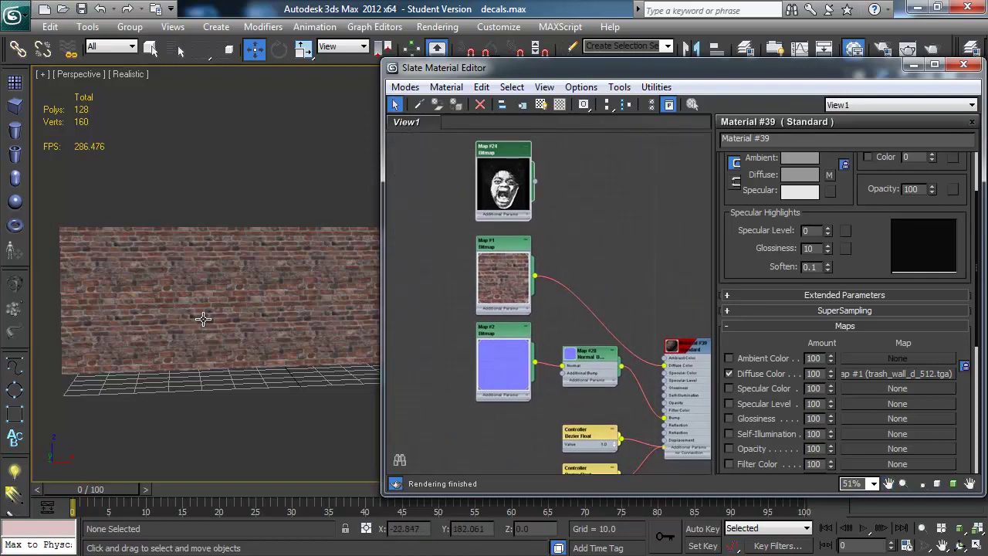
middle_drag(610, 244, 585, 259)
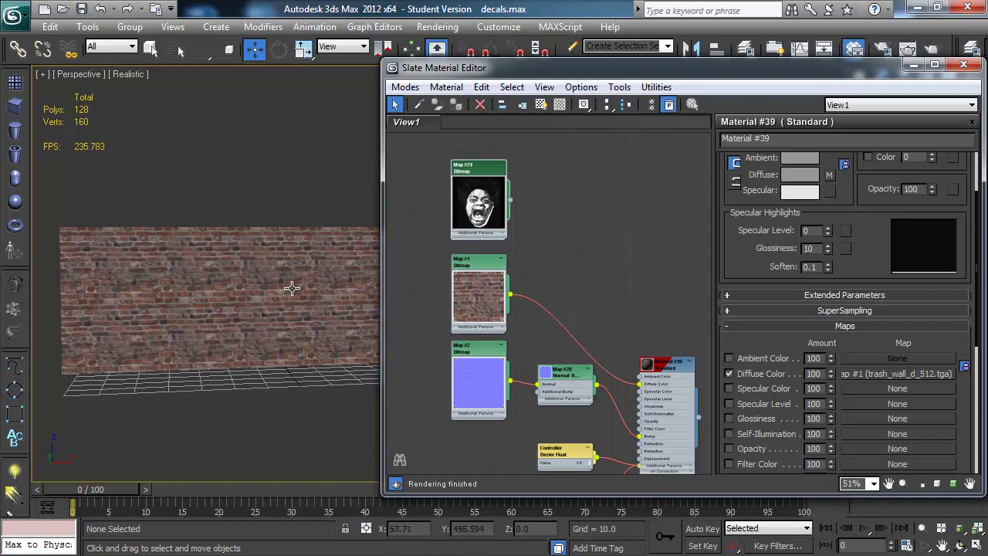
Display edged faces on the wall in the perspective view.
key(F4)
middle_drag(287, 288, 191, 311)
scroll(229, 280, down, 3)
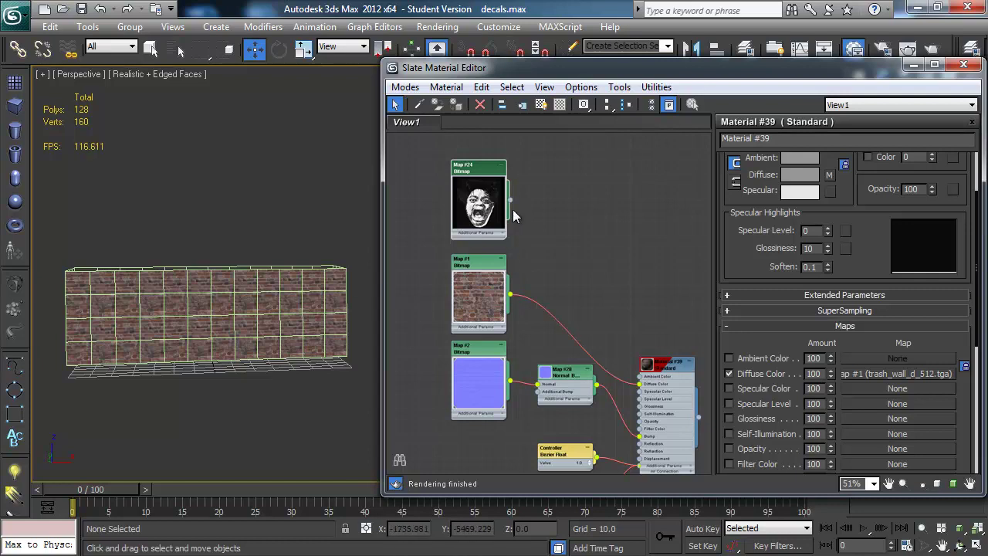
Create a Composite map beside the bitmaps and connect the brick bitmap to its Layer 1.
drag(514, 206, 540, 227)
mouse_move(580, 257)
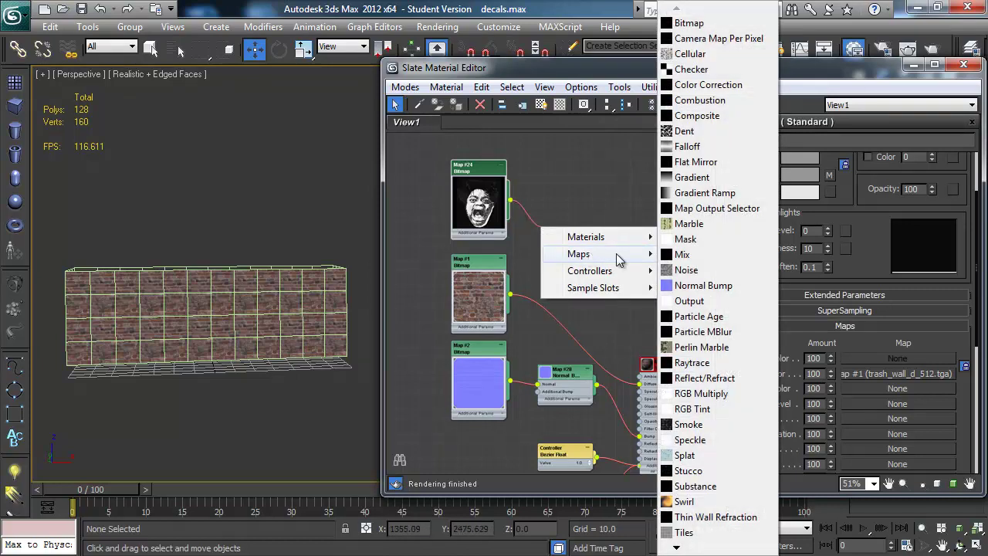
click(726, 124)
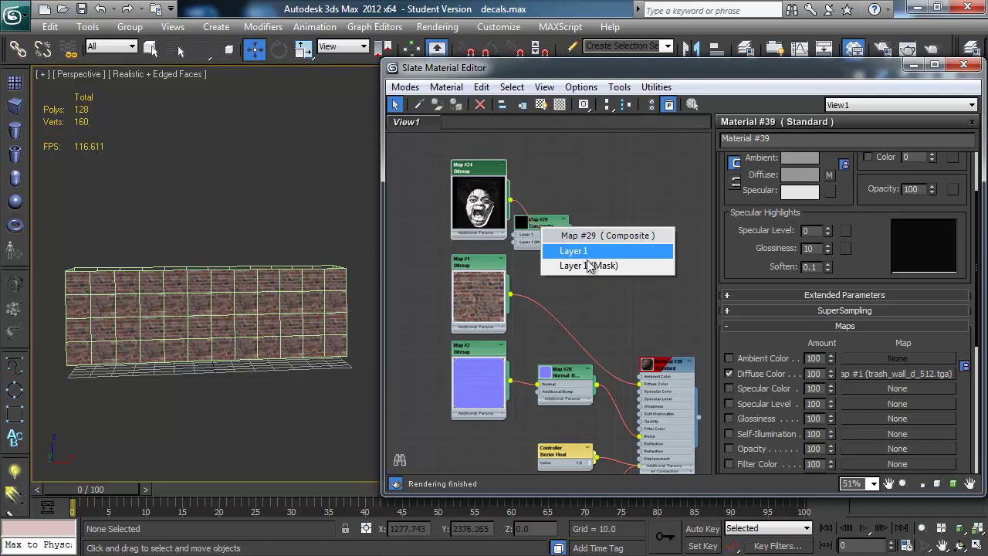
click(574, 183)
drag(549, 226, 578, 226)
drag(509, 301, 546, 234)
Add a second layer to the Composite map and connect the graffitti.tga bitmap to Layer 2.
double_click(572, 226)
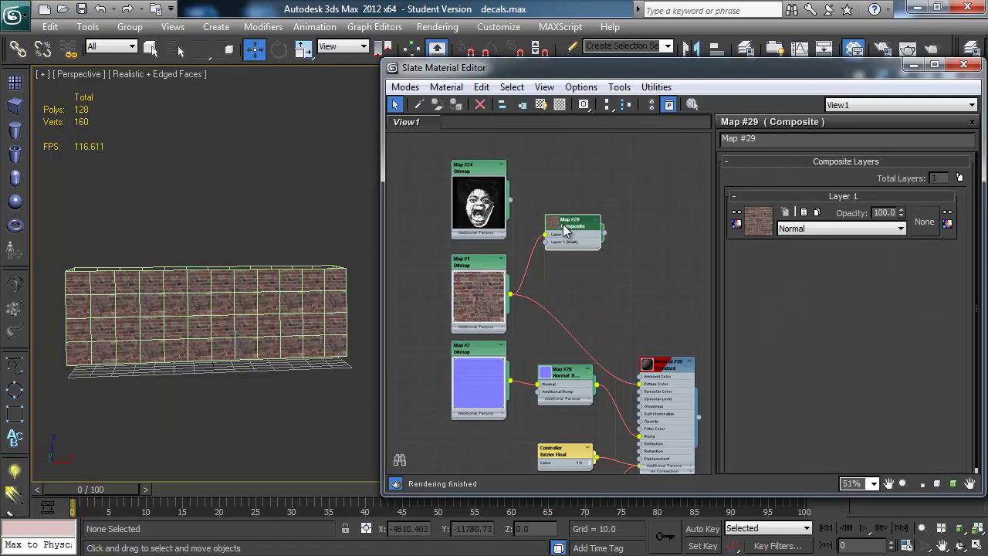
click(960, 179)
drag(510, 202, 546, 249)
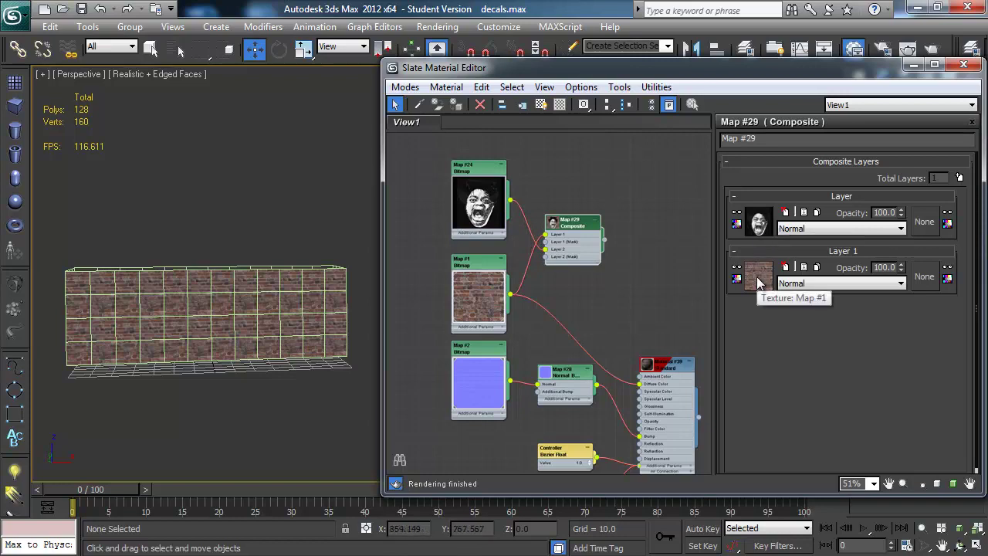
Connect the Composite map to the material's Diffuse Color and test-render the perspective view.
middle_drag(604, 239, 595, 237)
drag(595, 243, 632, 382)
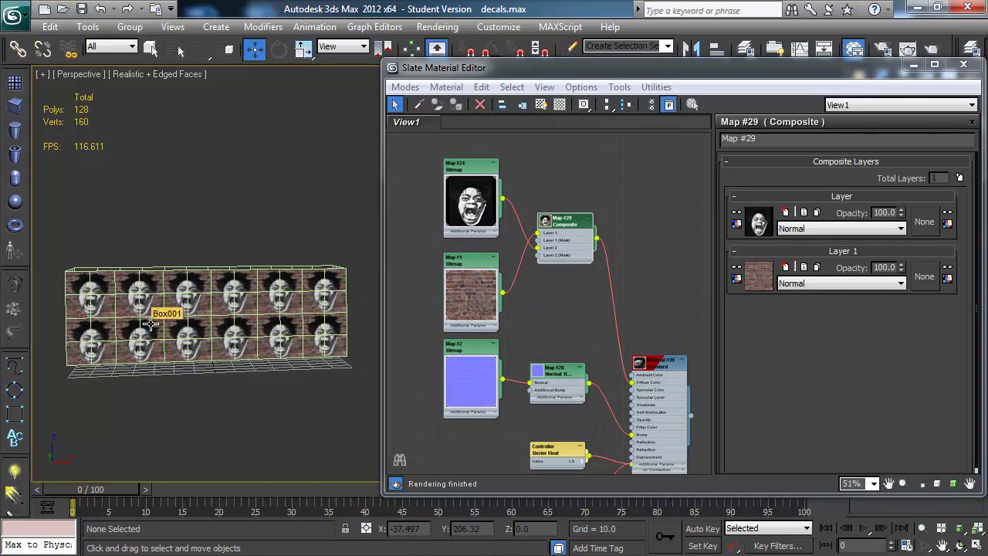
key(shift+q)
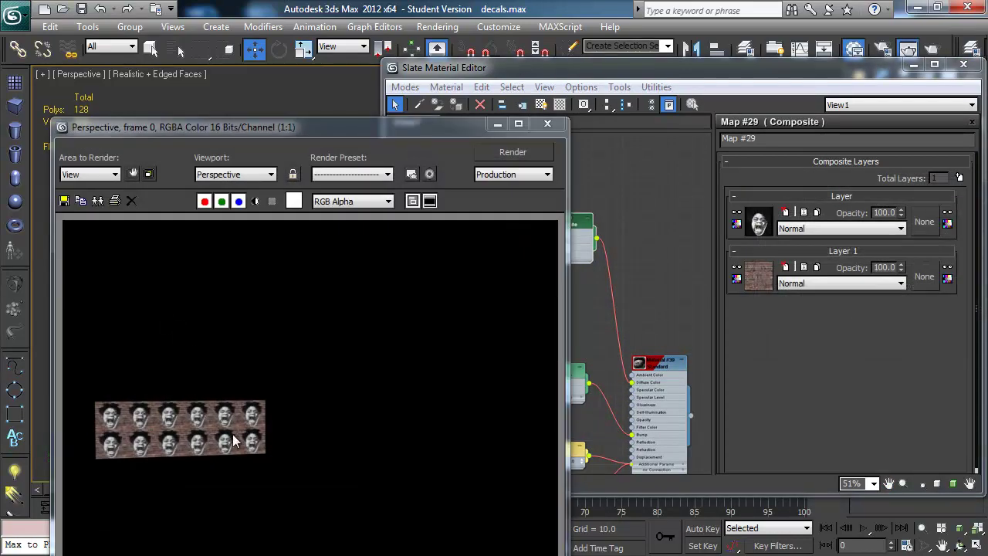
drag(275, 128, 0, 124)
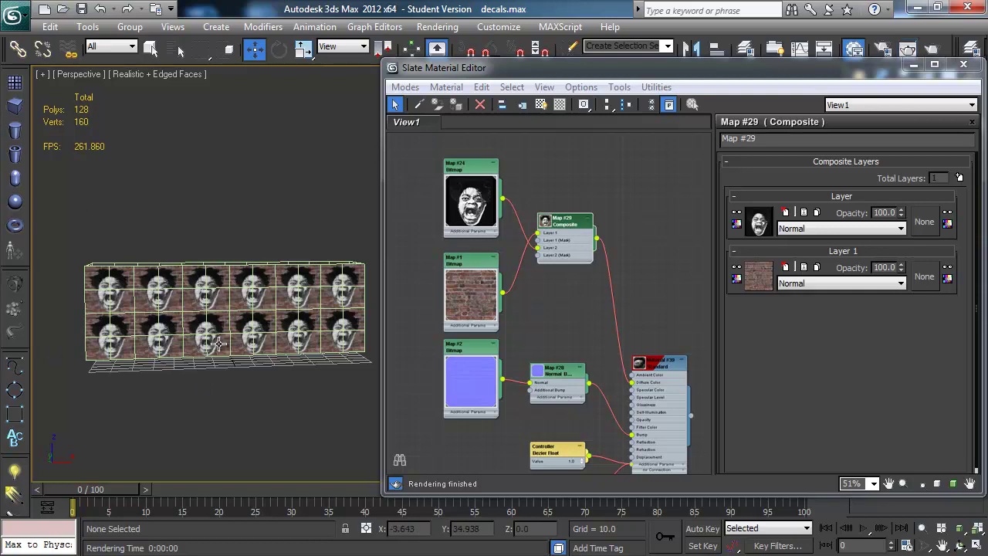
Turn off U and V tiling for the graffitti.tga bitmap and test-render the wall.
double_click(463, 172)
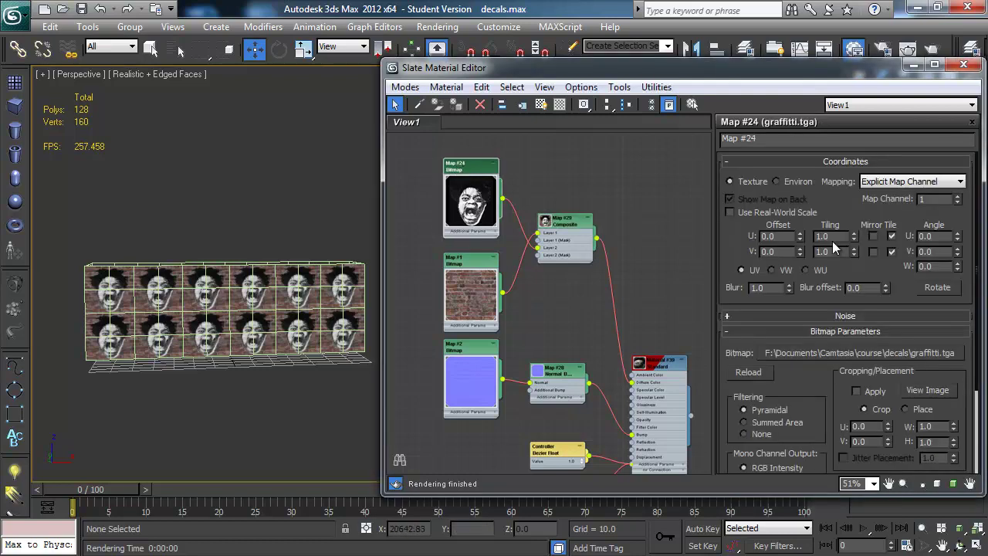
click(892, 236)
click(892, 251)
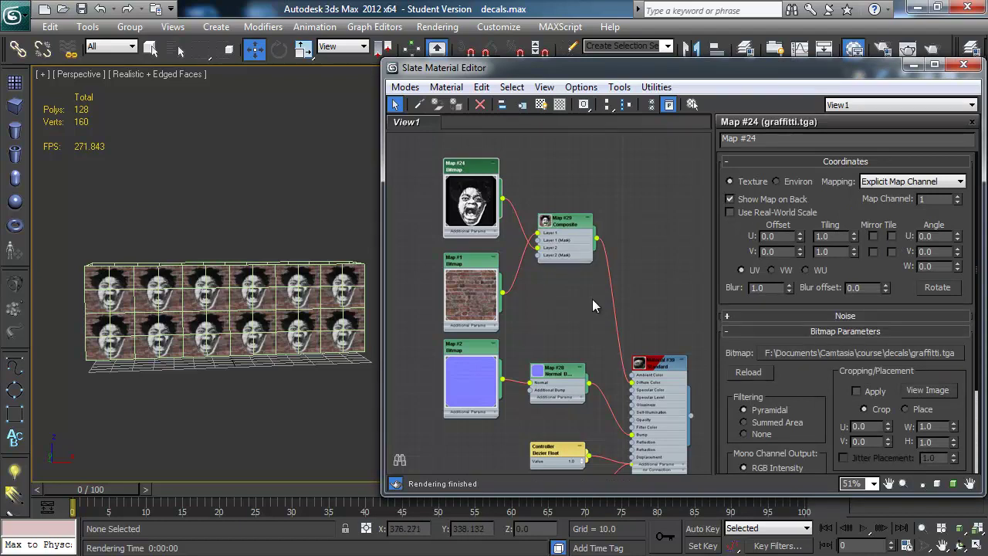
key(shift+q)
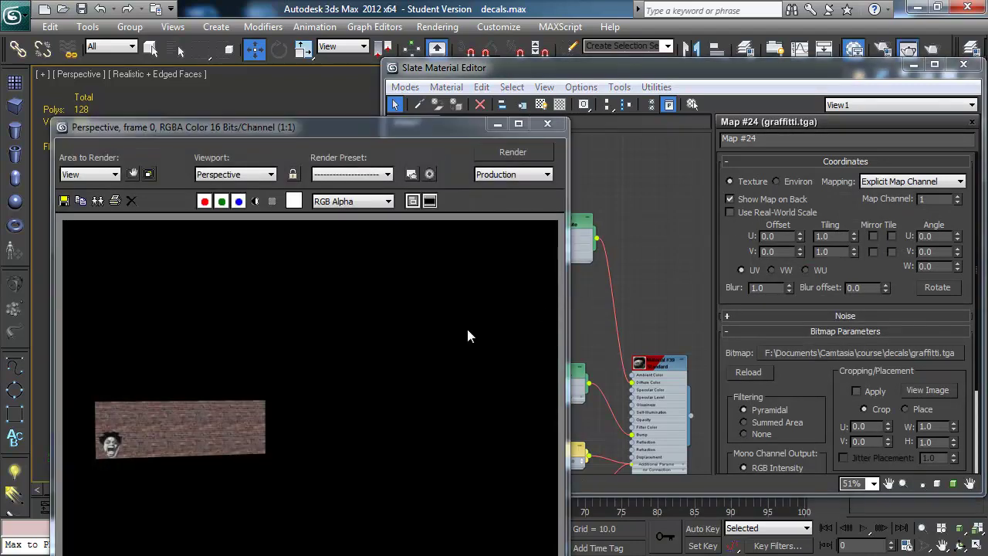
click(547, 124)
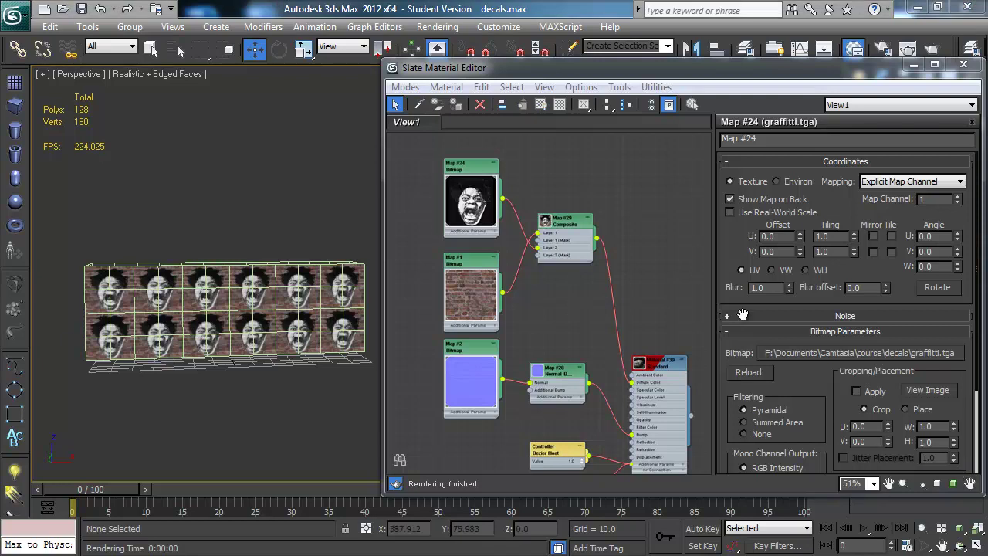
Minimise the material editor, select the brick wall, and delete the modifier above Editable Poly in its stack.
click(909, 61)
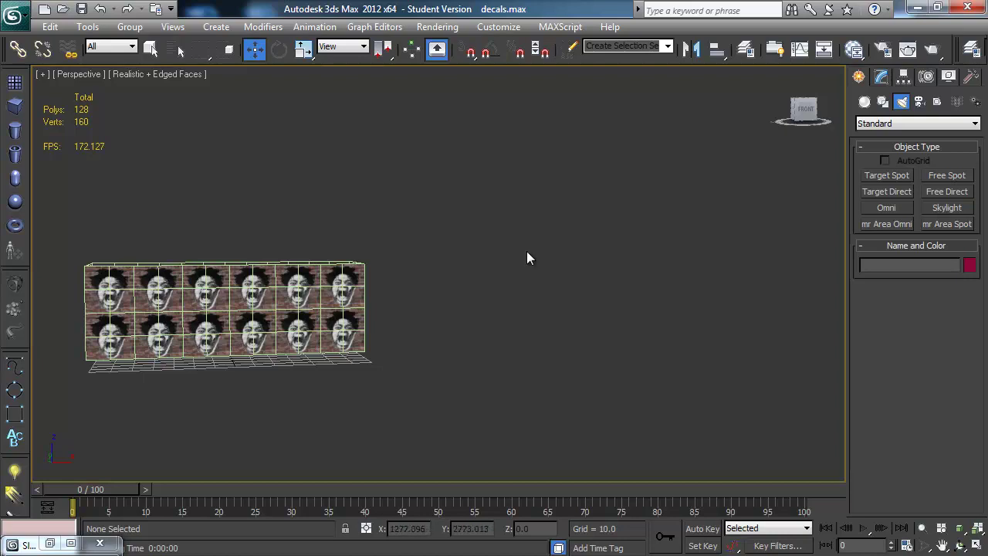
click(334, 291)
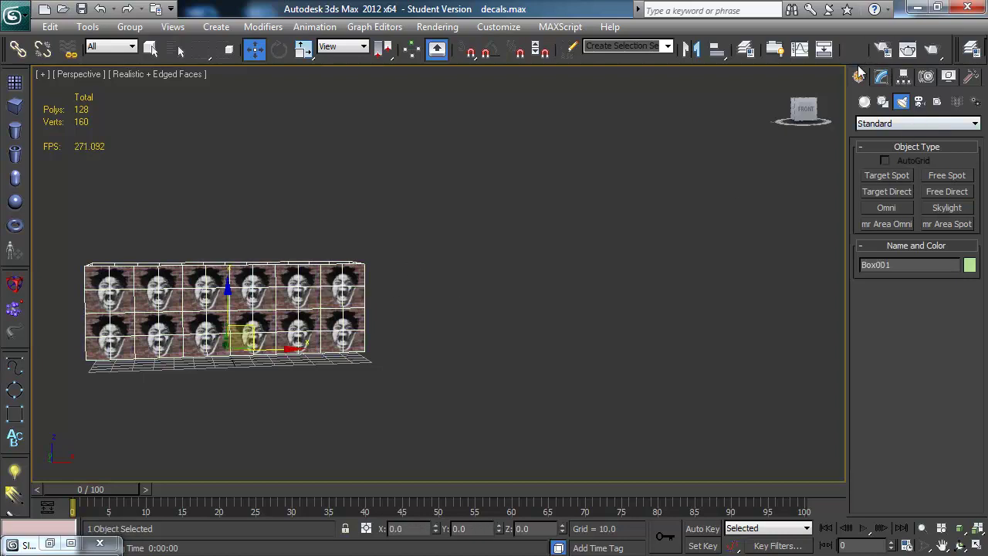
click(881, 76)
right_click(910, 216)
click(903, 238)
middle_drag(468, 318, 577, 310)
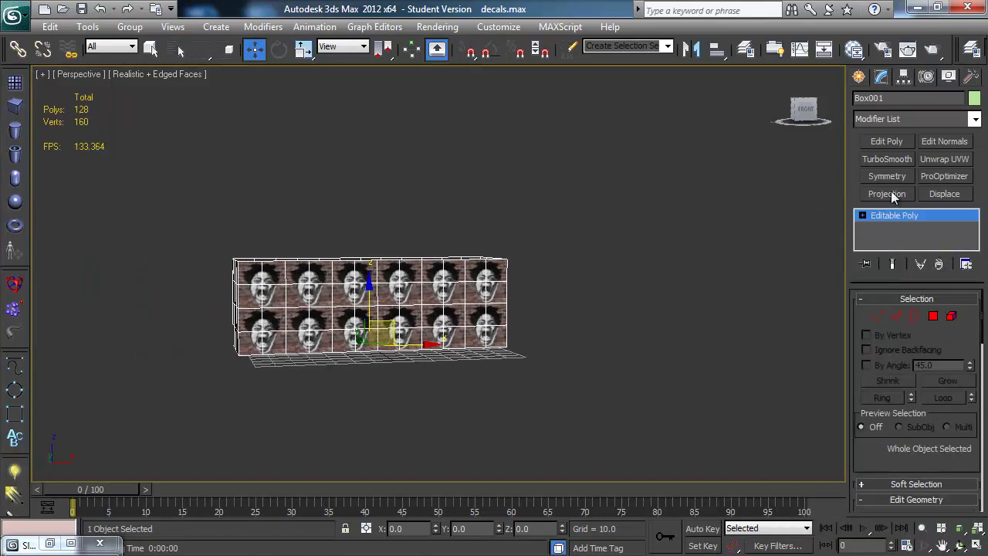
Add an Unwrap UVW modifier to the brick wall, set its map channel to 2, and abandon the channel 1 UVs.
click(942, 158)
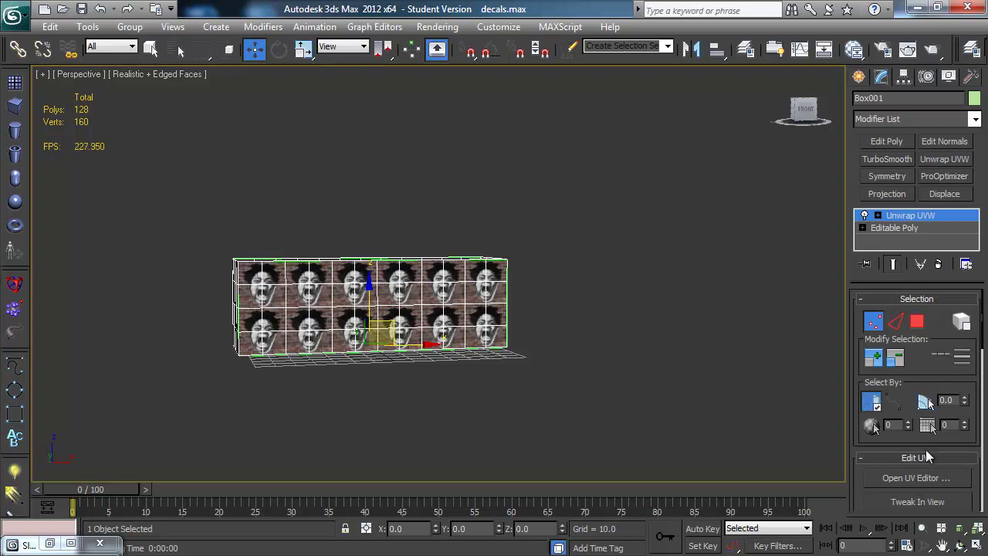
scroll(916, 380, down, 3)
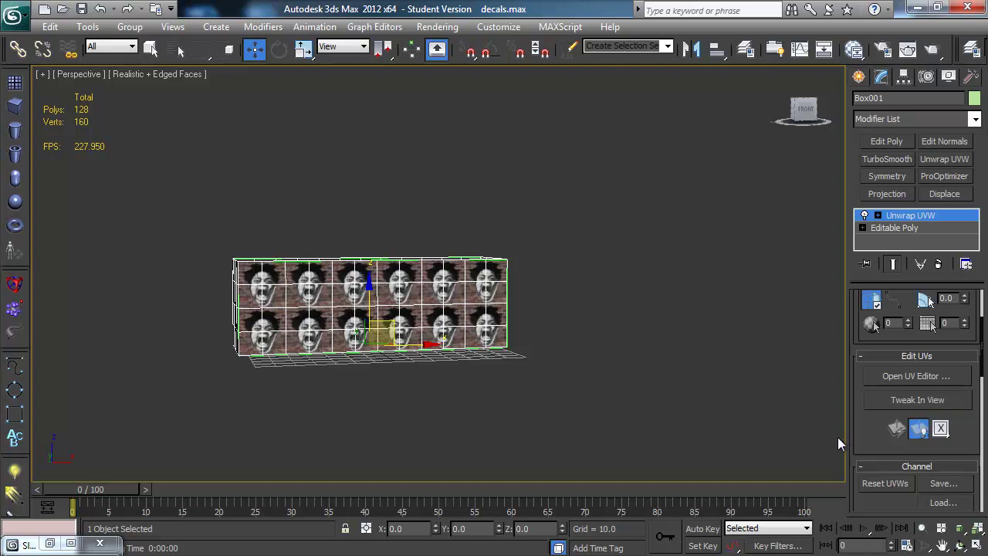
drag(866, 452, 874, 356)
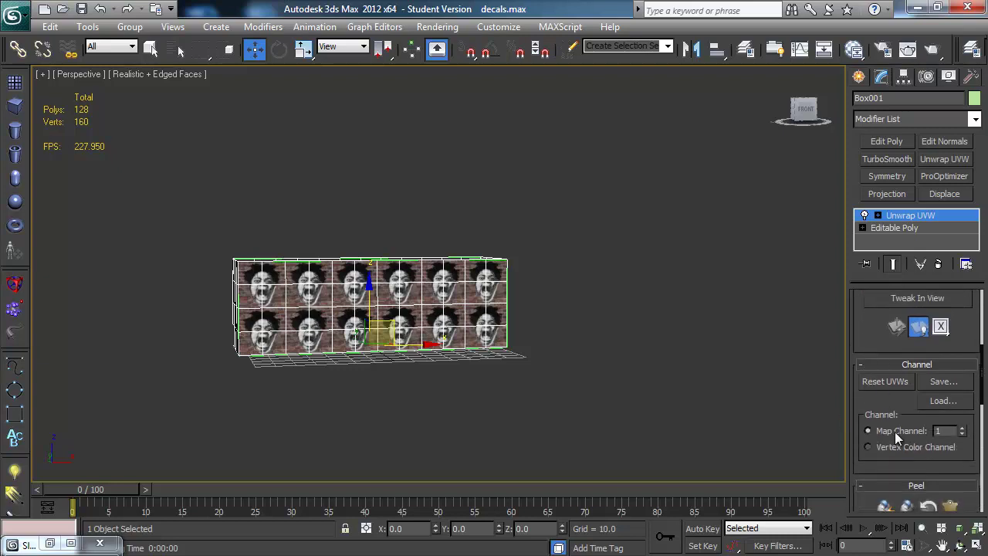
click(962, 428)
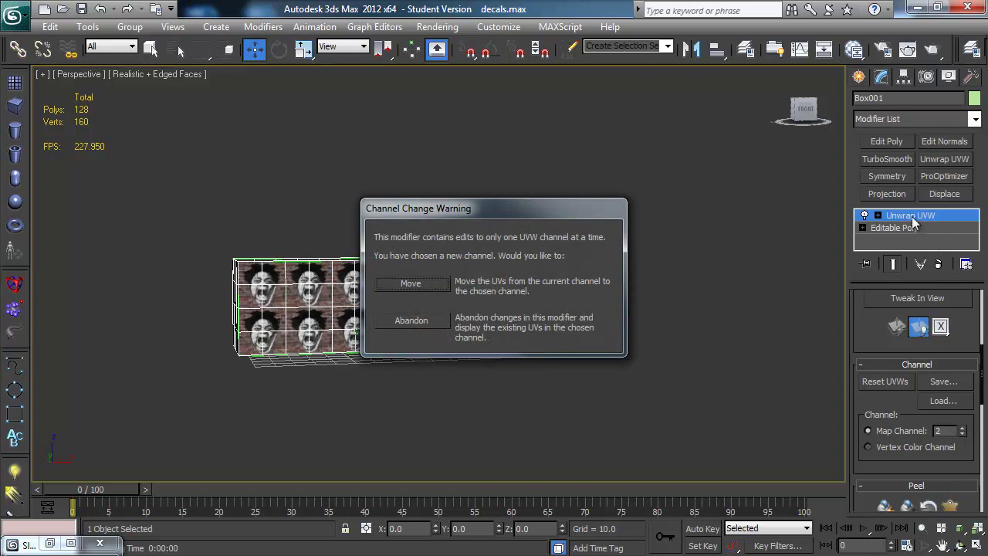
click(428, 319)
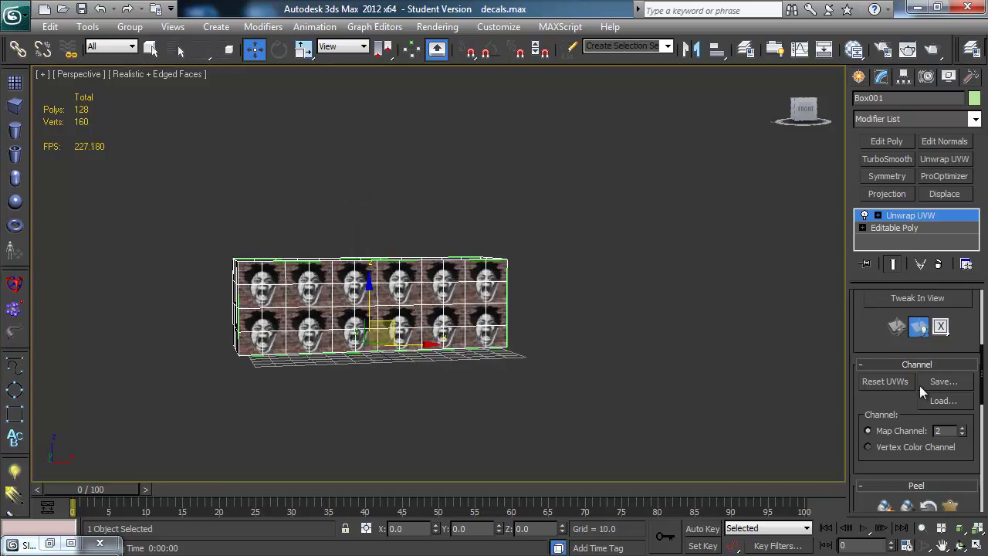
click(893, 264)
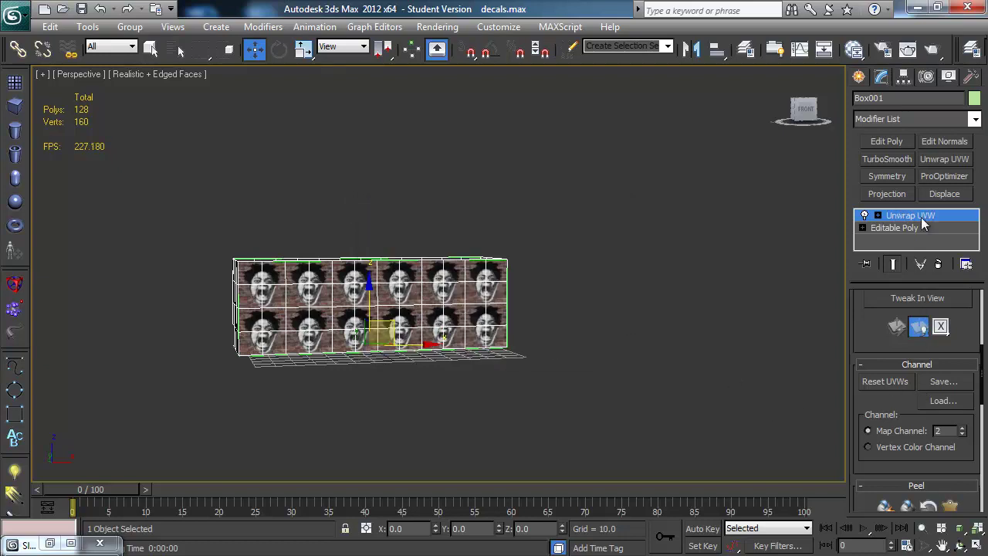
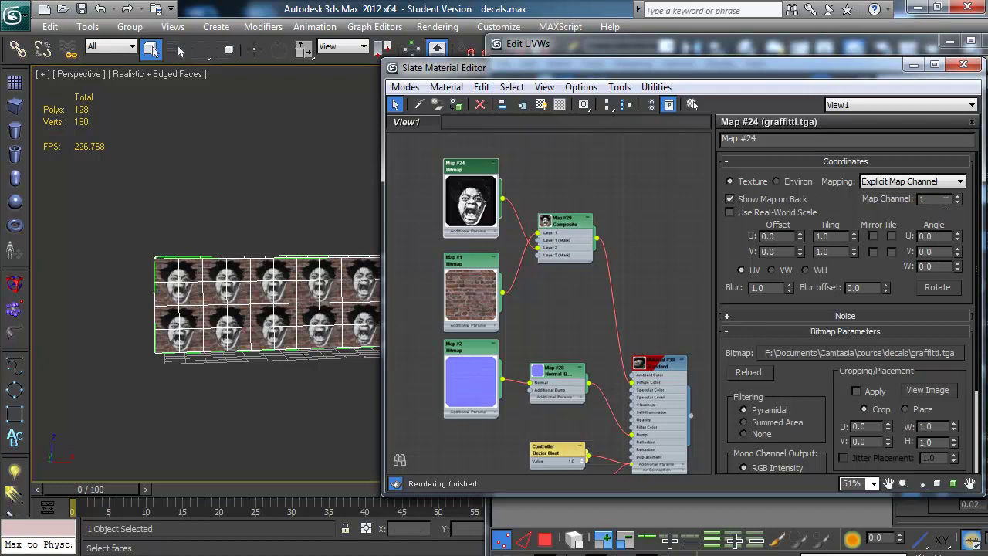
Set the graffitti.tga bitmap's map channel to 2 and close the material editor.
click(957, 196)
click(962, 66)
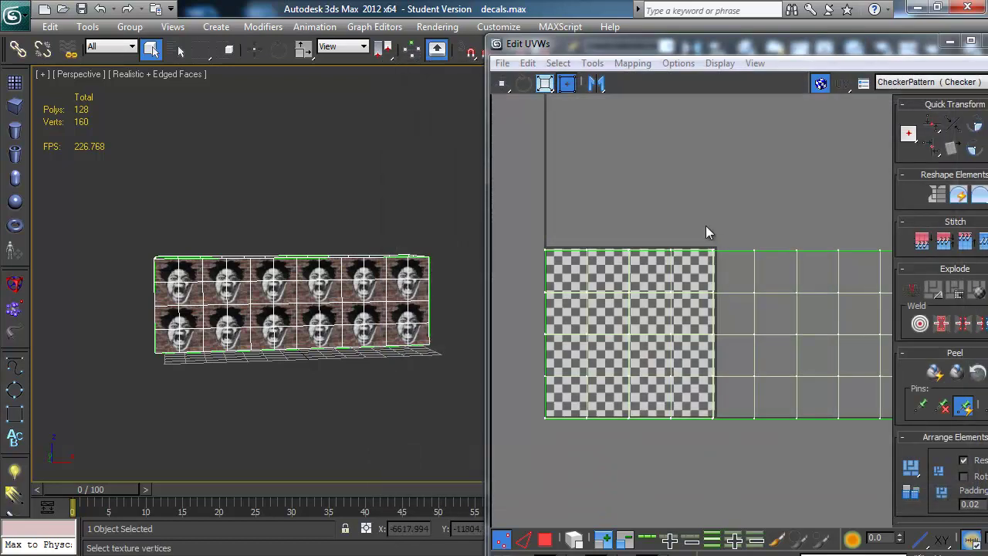
Select all UV faces in the Edit UVWs window, centre them horizontally over the checker square, slightly lower, and test-render the perspective view.
scroll(621, 225, down, 3)
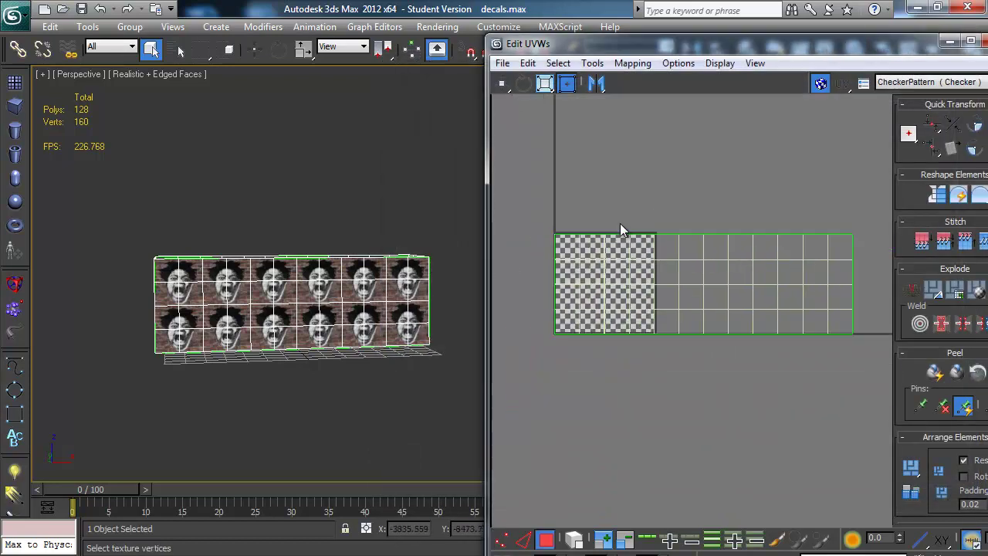
drag(549, 220, 865, 417)
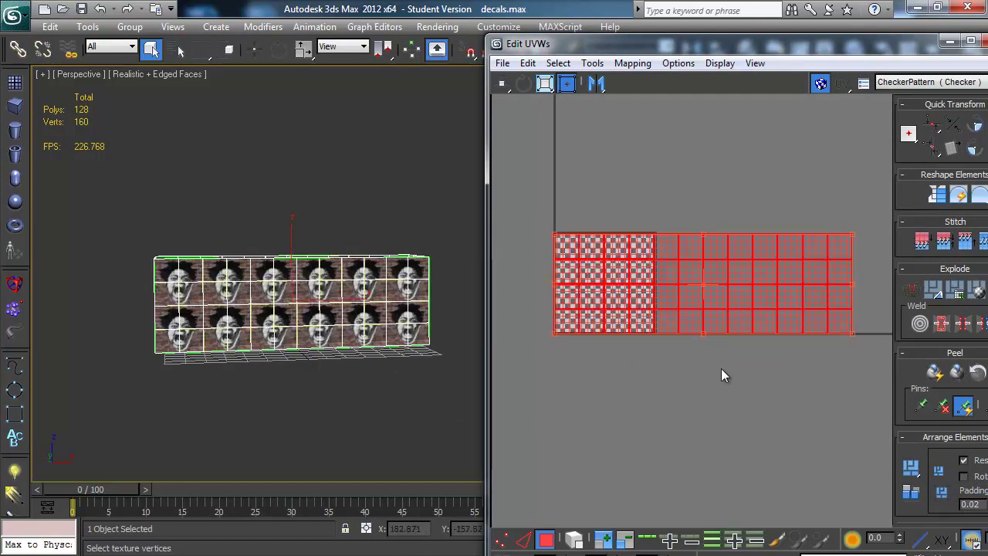
drag(727, 287, 620, 317)
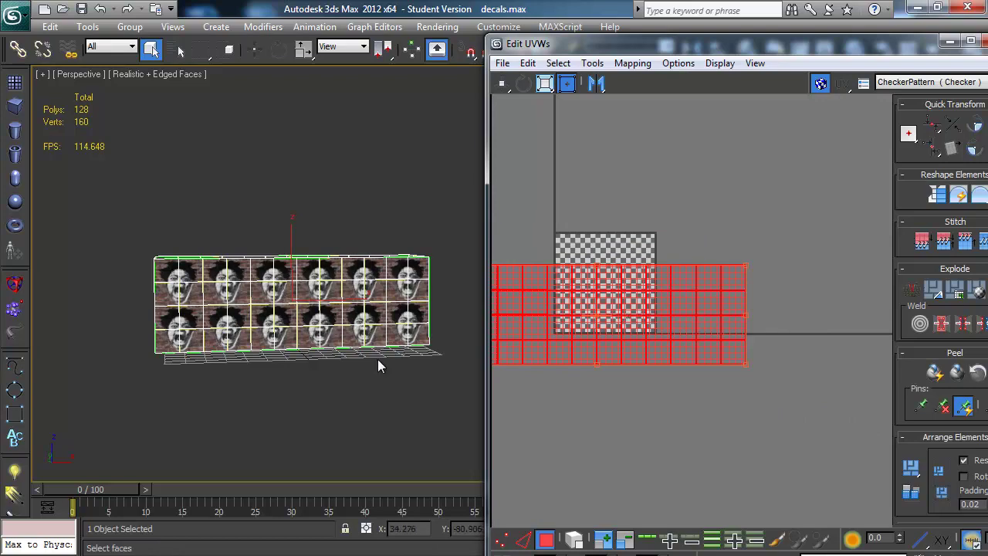
key(shift+q)
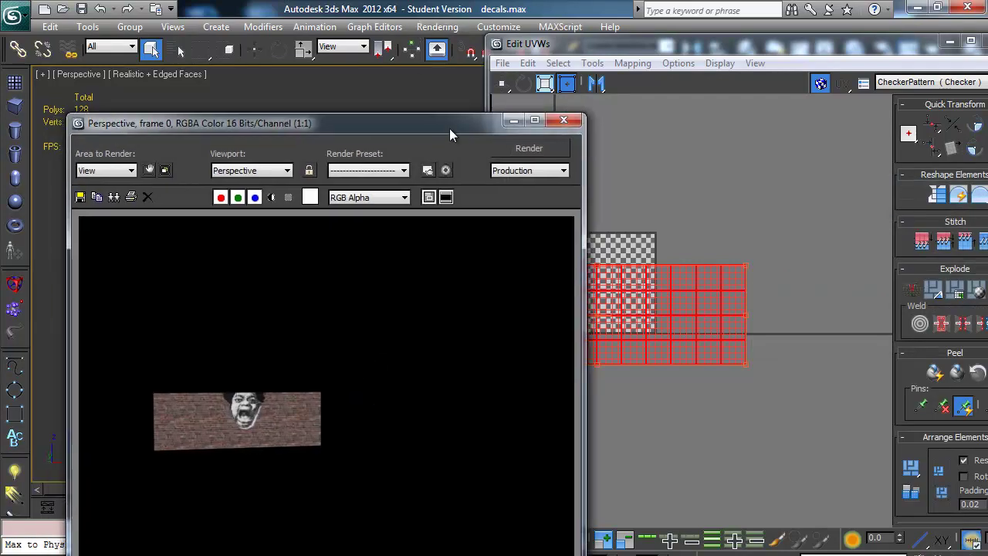
drag(414, 135, 790, 81)
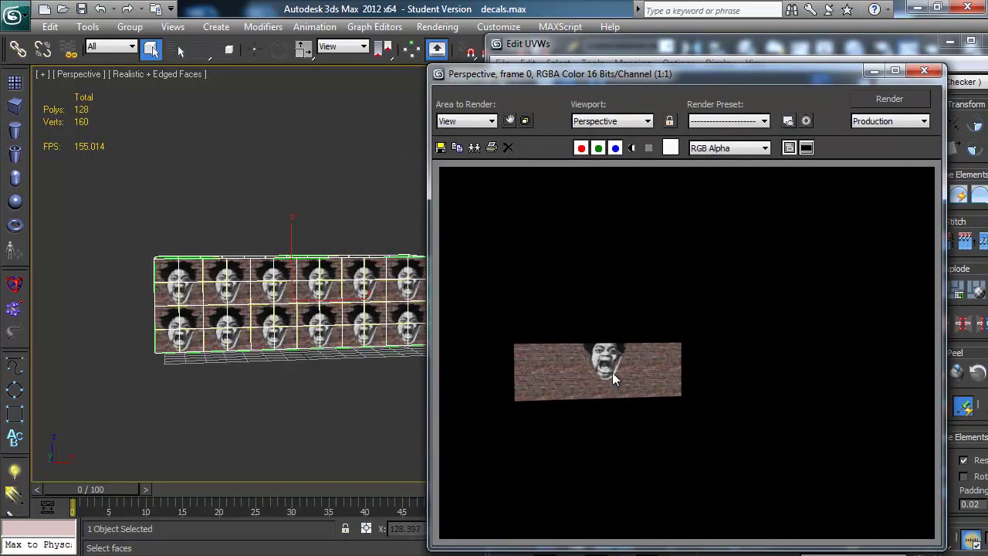
drag(707, 70, 235, 101)
Scale the selected UV faces up to almost twice their size to shrink the graffiti, and test-render the wall.
drag(744, 261, 826, 208)
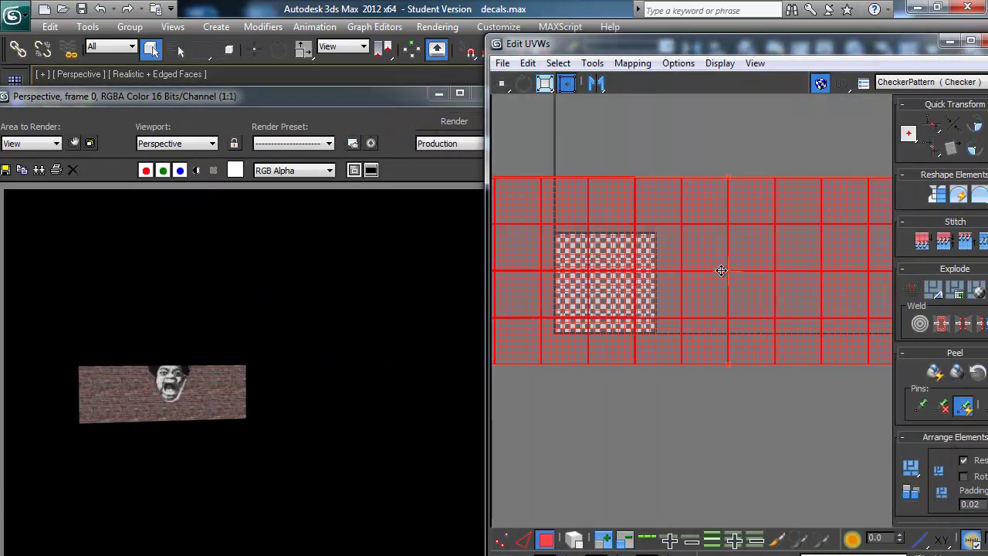
click(340, 376)
drag(346, 96, 710, 88)
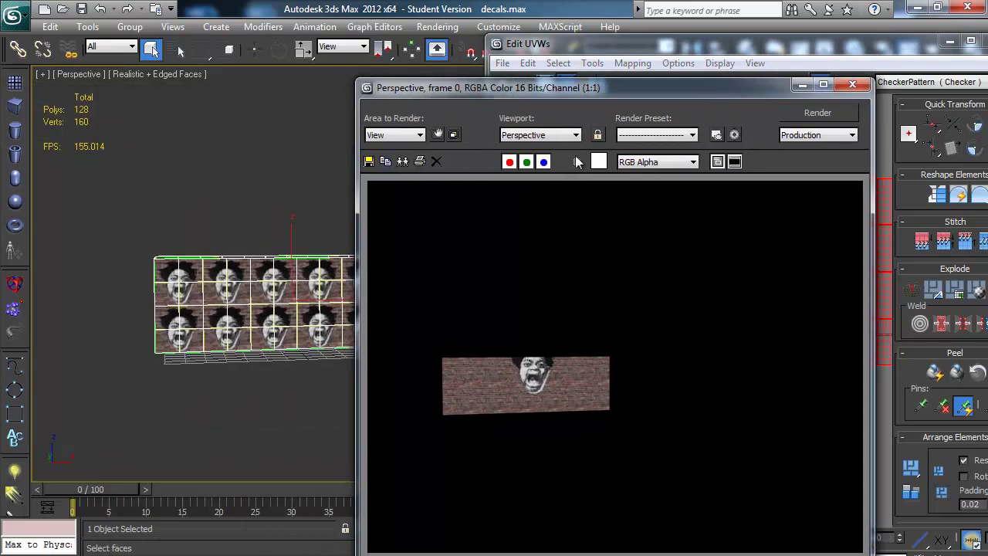
drag(657, 91, 298, 110)
Rotate the UV faces clockwise, shift them so the checker square sits near their upper-left corner, test-render, and close the render window.
click(712, 193)
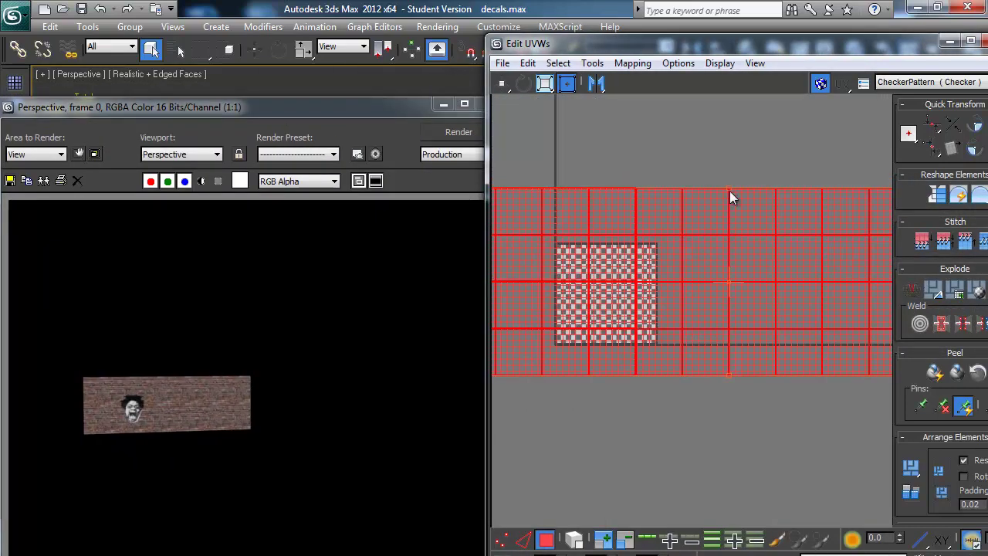
drag(730, 191, 760, 186)
drag(671, 246, 702, 314)
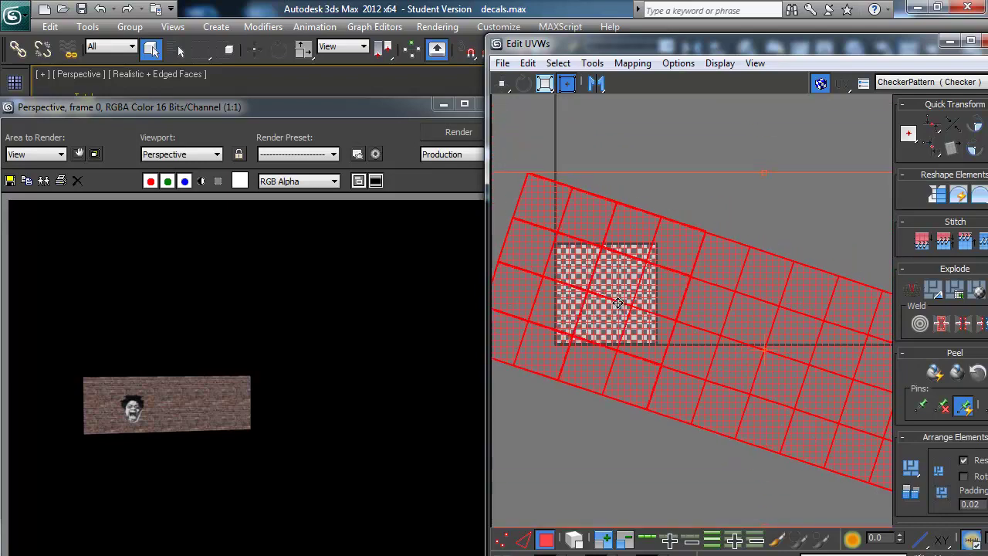
drag(392, 108, 328, 130)
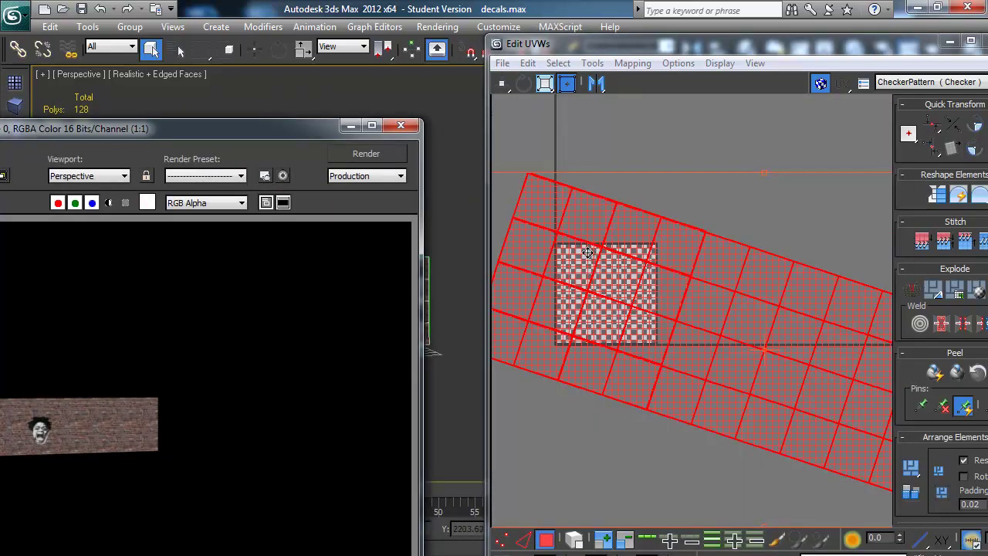
drag(641, 286, 659, 315)
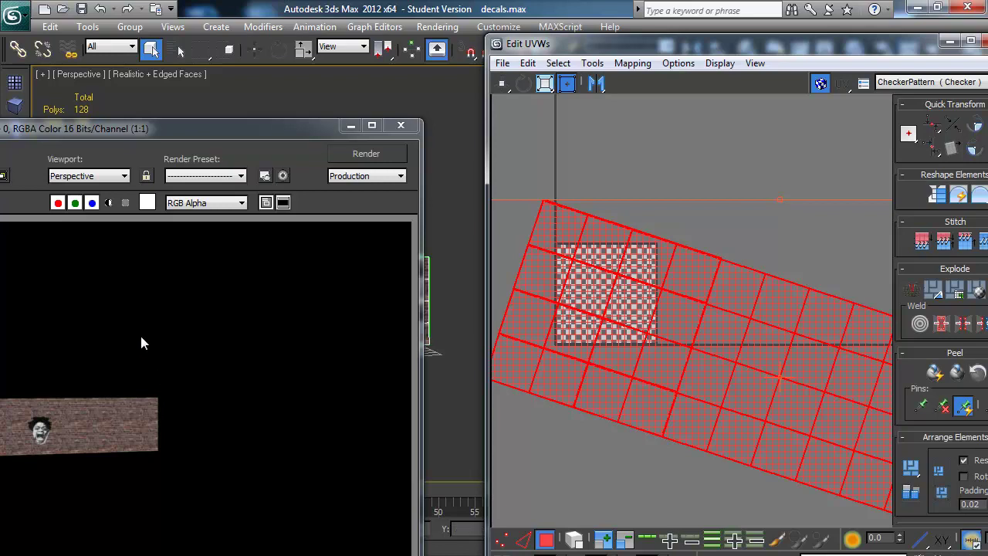
drag(206, 123, 572, 142)
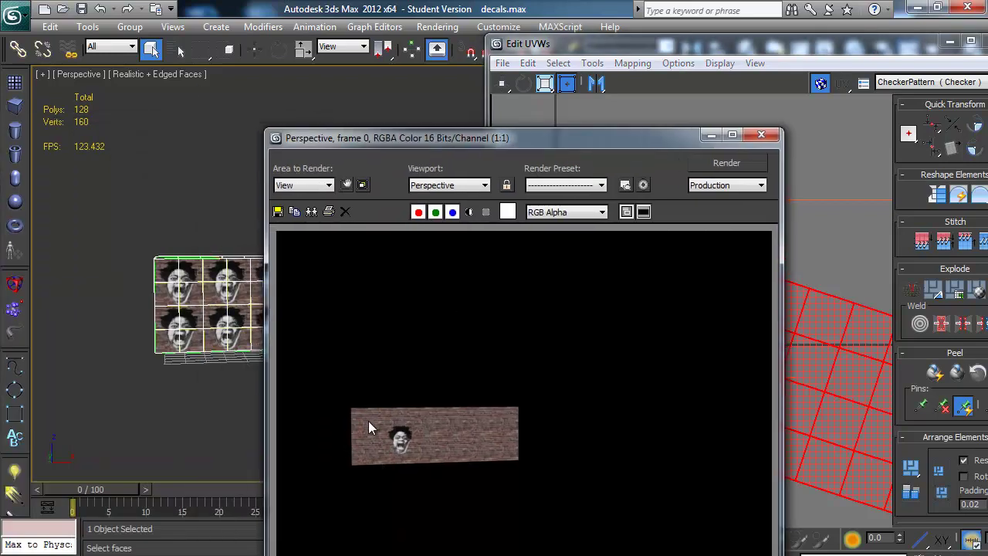
key(shift+q)
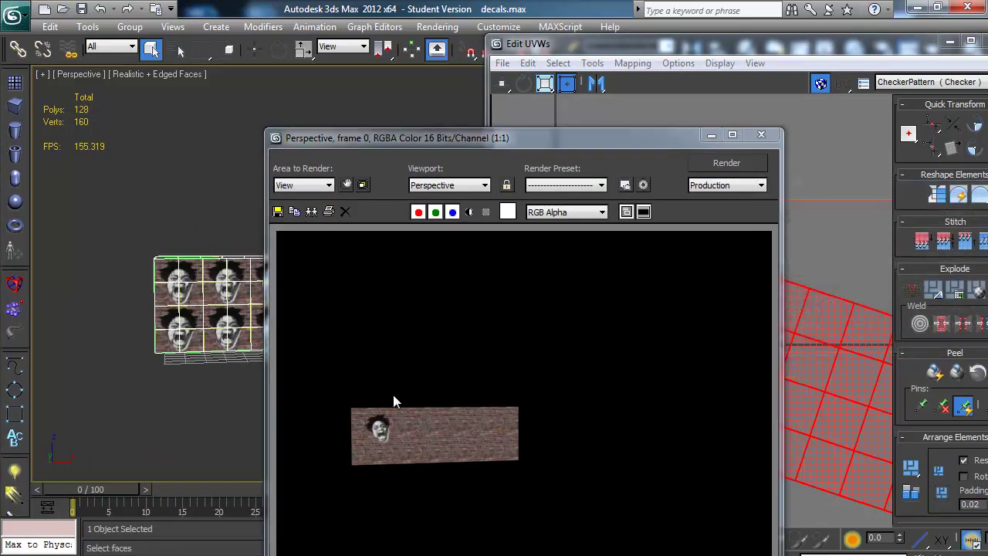
click(760, 135)
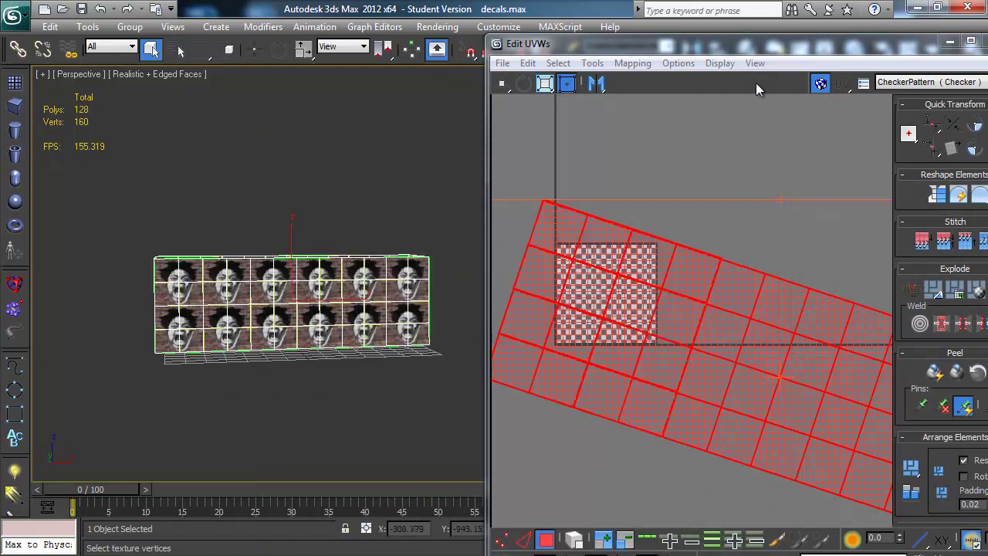
Close the UV editor, collapse the Unwrap UVW modifier into the Editable Poly, and deselect the wall.
drag(754, 51, 642, 51)
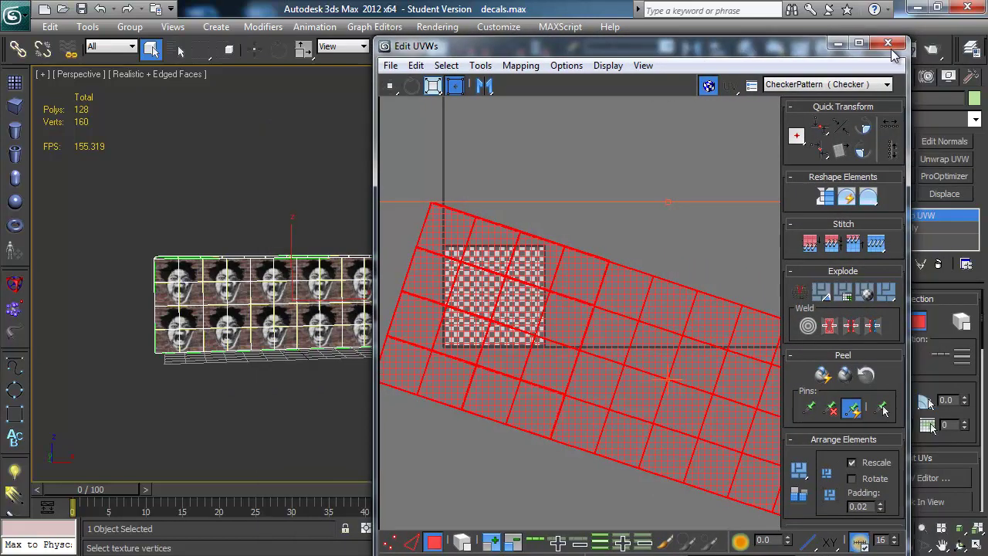
click(888, 44)
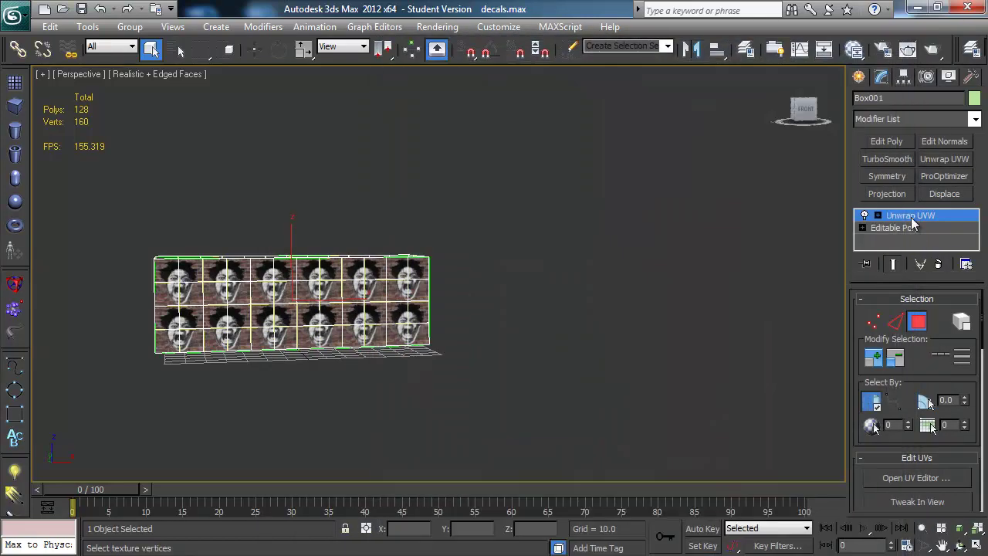
right_click(915, 218)
click(859, 359)
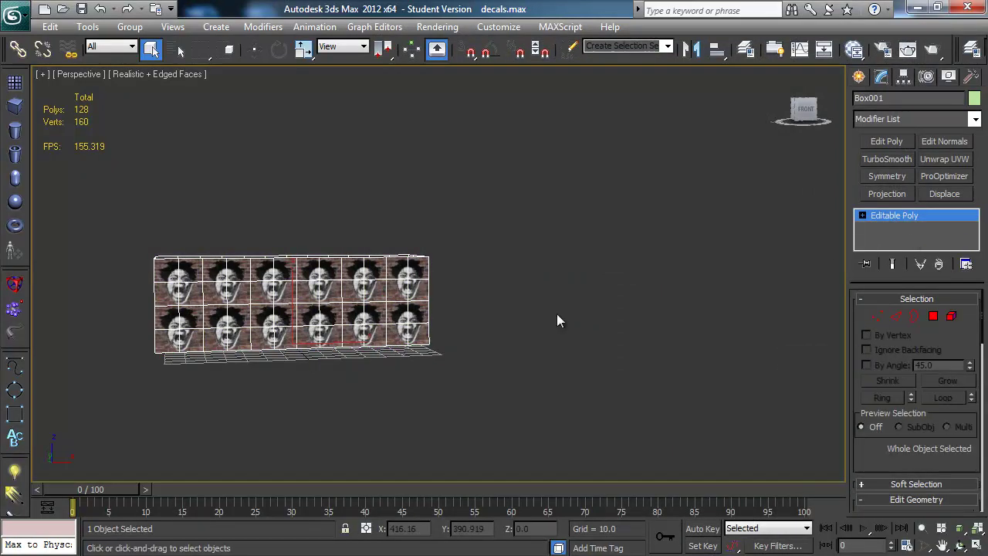
click(467, 348)
Reopen the material editor and disconnect the graffitti.tga bitmap from Layer 2 of the Composite map.
key(m)
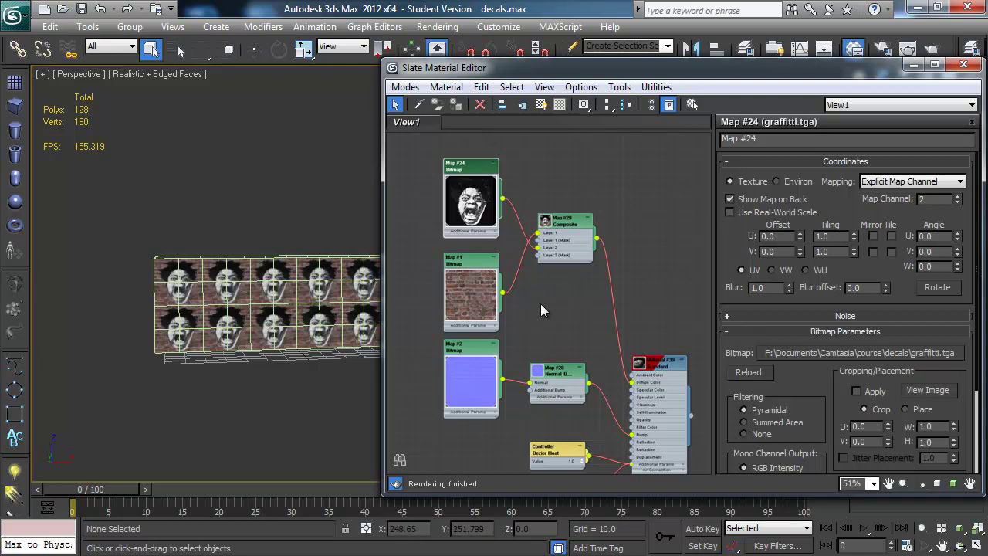
scroll(509, 357, down, 2)
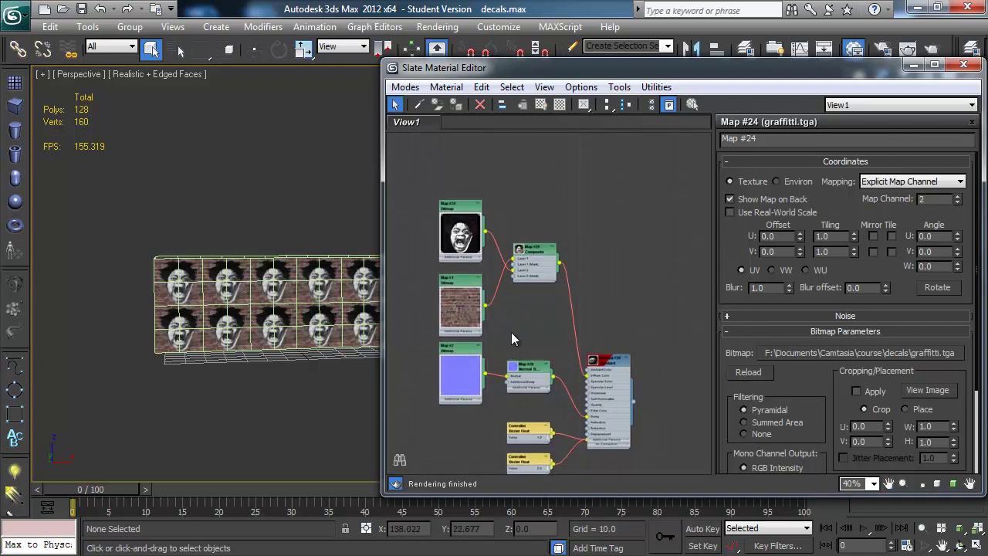
middle_drag(514, 336, 542, 263)
scroll(542, 262, down, 1)
middle_drag(463, 344, 484, 370)
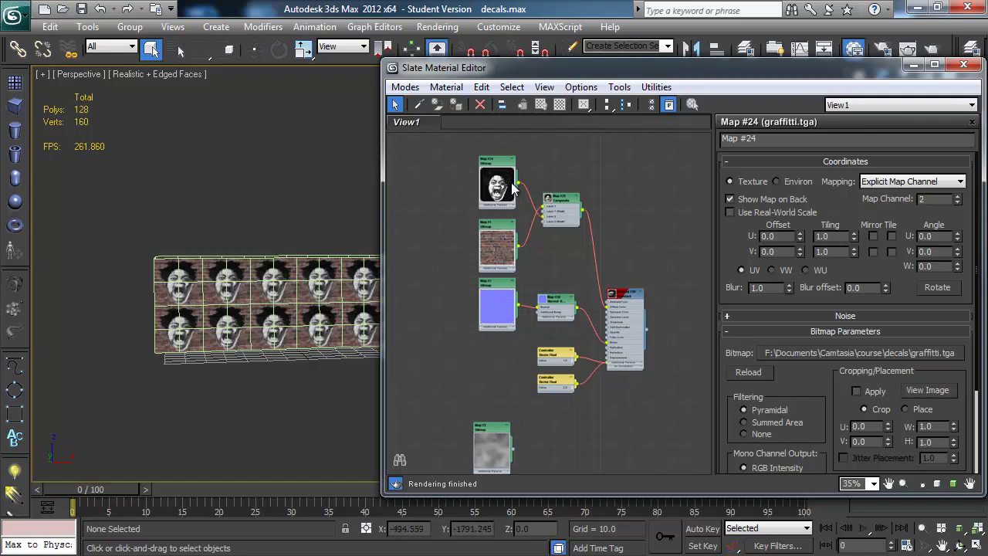
click(530, 201)
key(Delete)
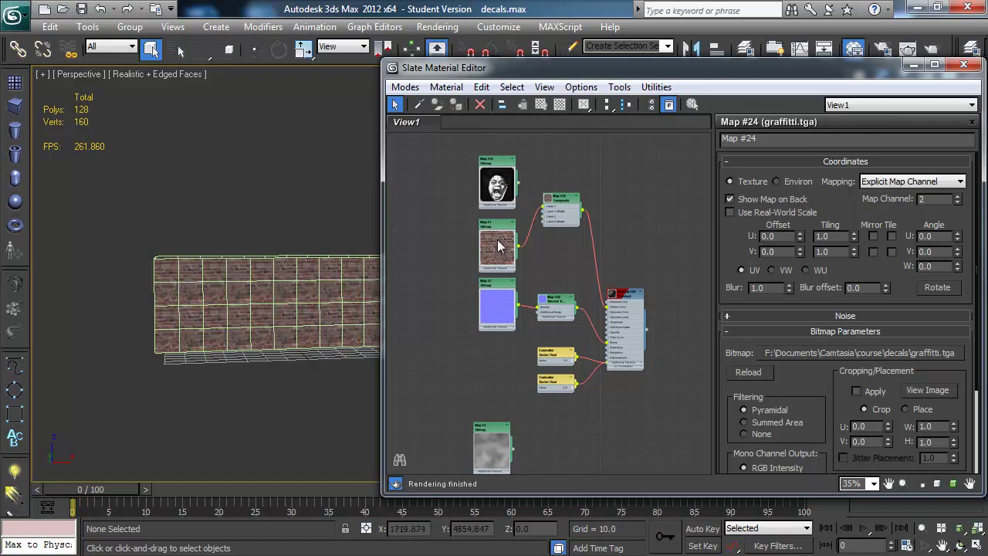
Turn off Edged Faces in the perspective view and minimise the material editor to examine the brick tiling up close.
mouse_move(340, 333)
middle_down()
mouse_move(242, 342)
mouse_move(278, 342)
mouse_move(256, 344)
middle_up()
key(F4)
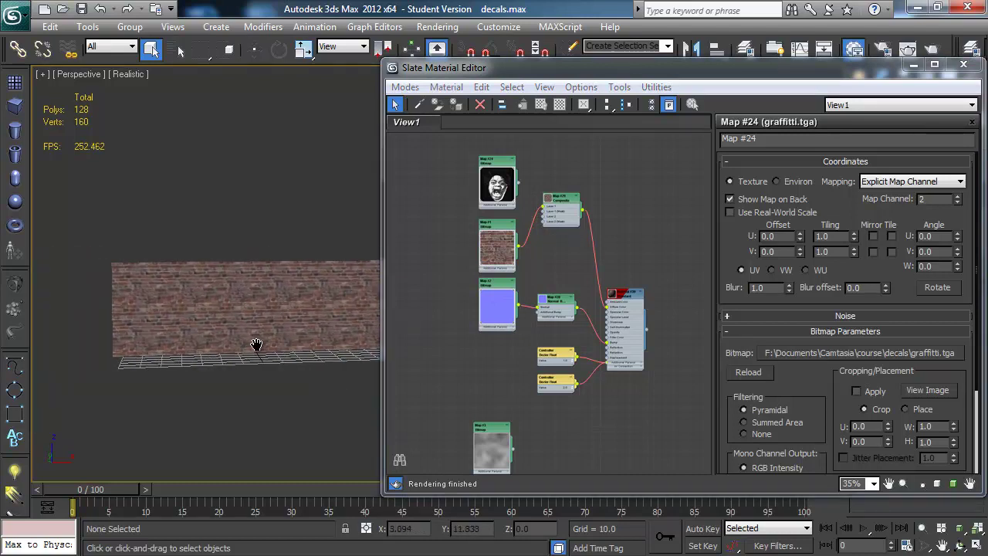
click(913, 64)
scroll(421, 376, up, 4)
middle_drag(420, 375, 573, 223)
scroll(573, 223, up, 1)
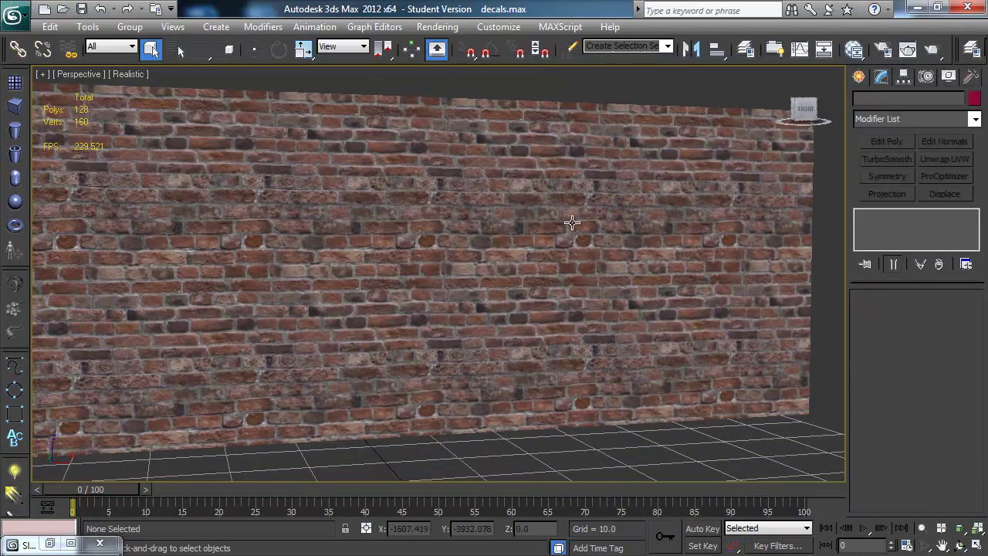
scroll(571, 228, down, 3)
middle_drag(507, 274, 485, 292)
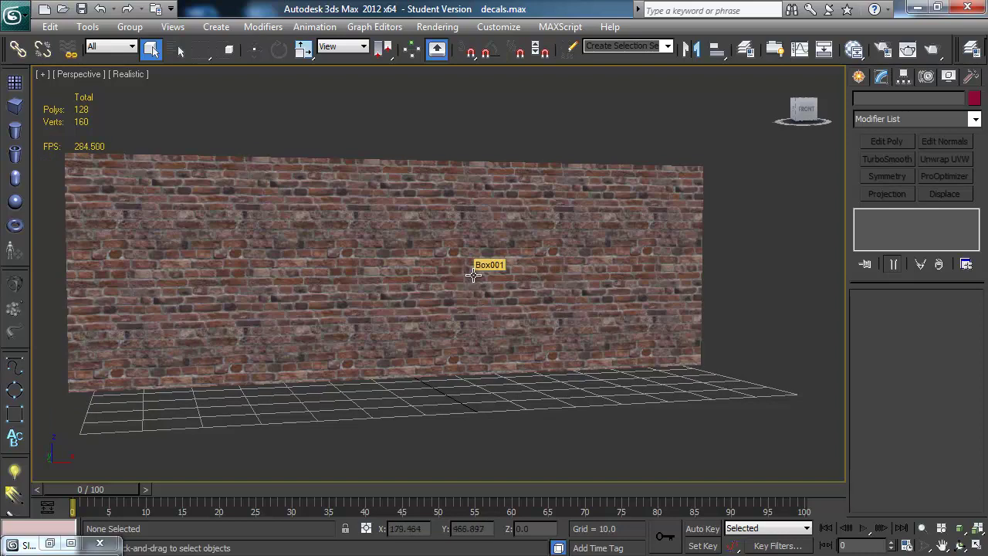
Reopen the material editor, move the graffiti bitmap node higher, and place the grey cloudy bitmap node directly above the brick bitmap.
key(m)
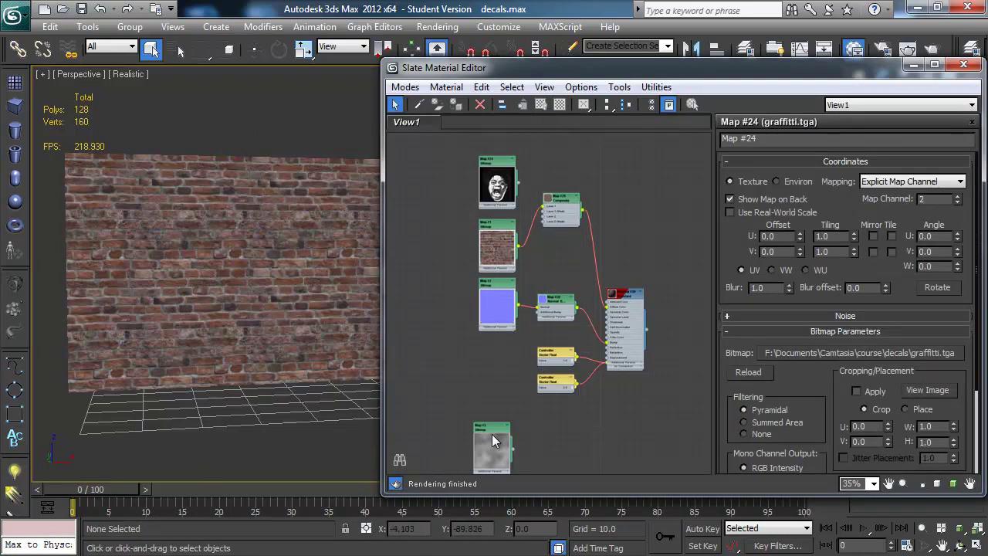
drag(489, 429, 436, 157)
middle_drag(435, 158, 434, 219)
drag(493, 220, 505, 141)
drag(431, 219, 490, 224)
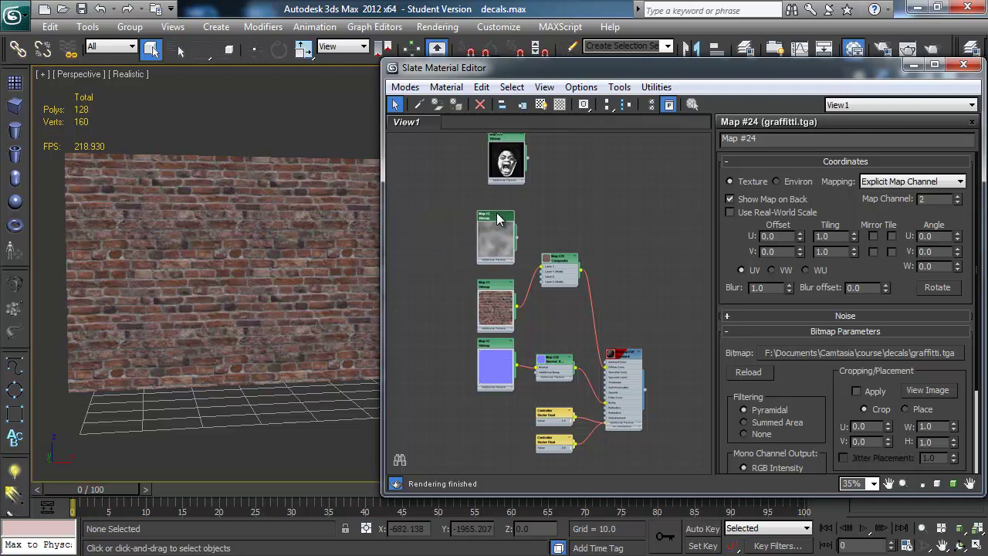
middle_drag(521, 221, 510, 209)
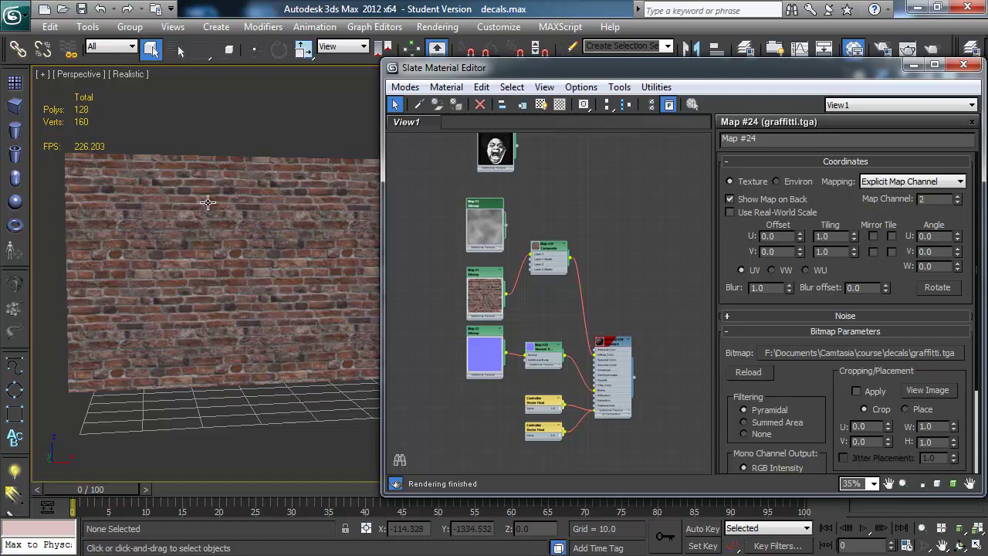
Connect the grey cloudy bitmap to Layer 2 of the Composite map and set Layer 2's blending mode to Overlay.
scroll(513, 230, up, 2)
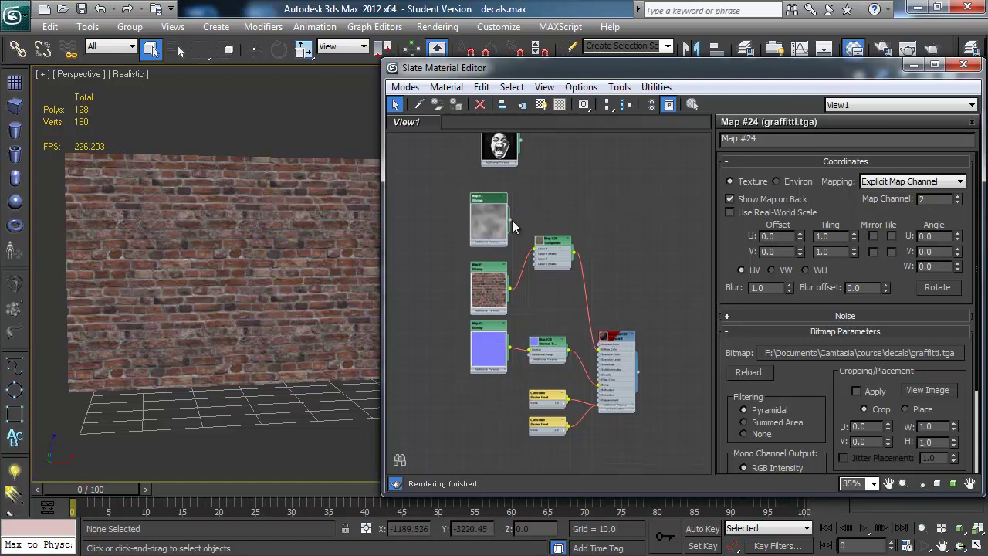
drag(511, 223, 548, 254)
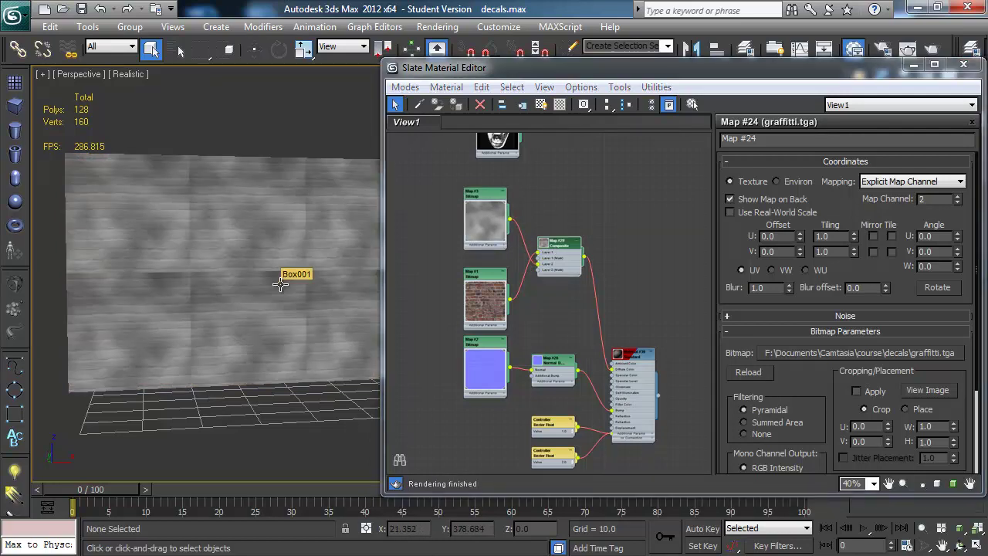
double_click(561, 246)
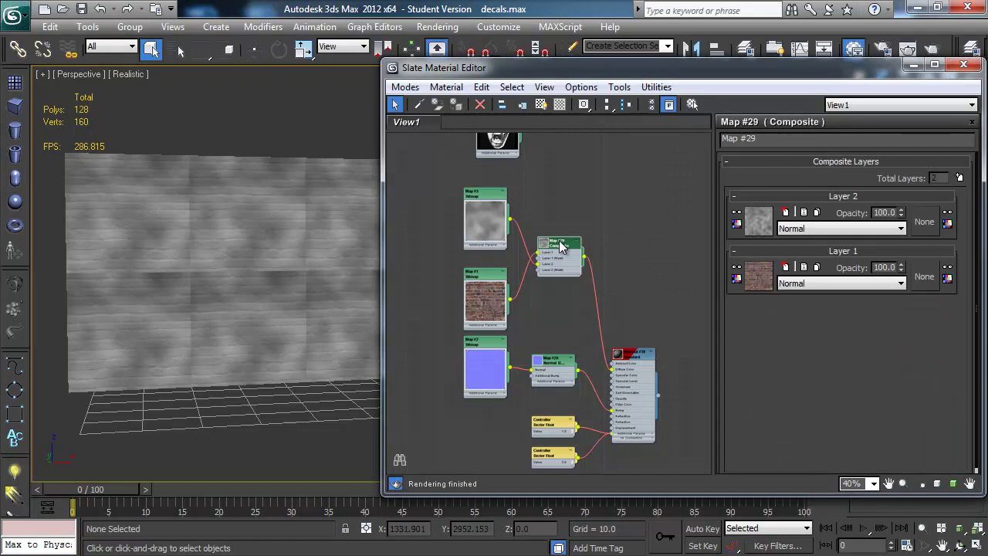
click(810, 229)
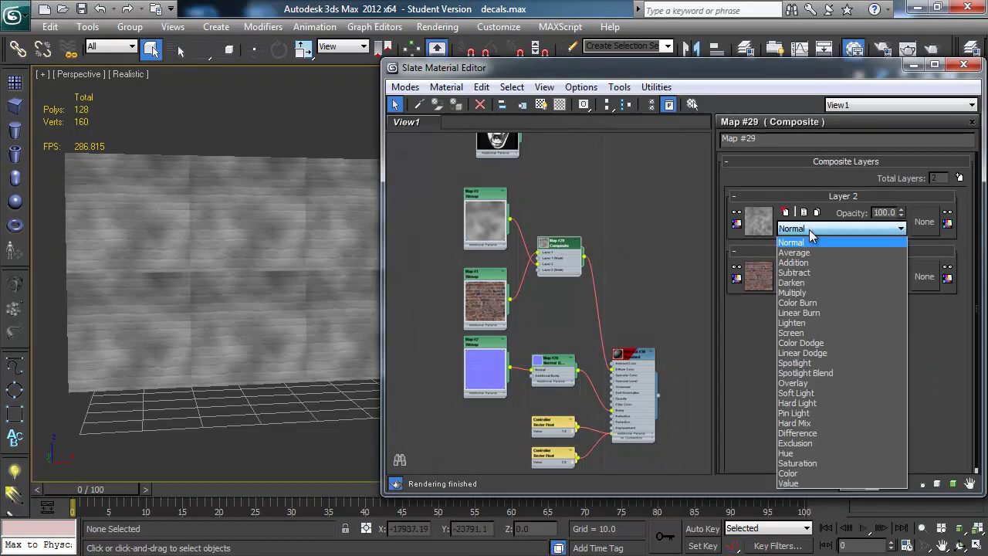
click(809, 384)
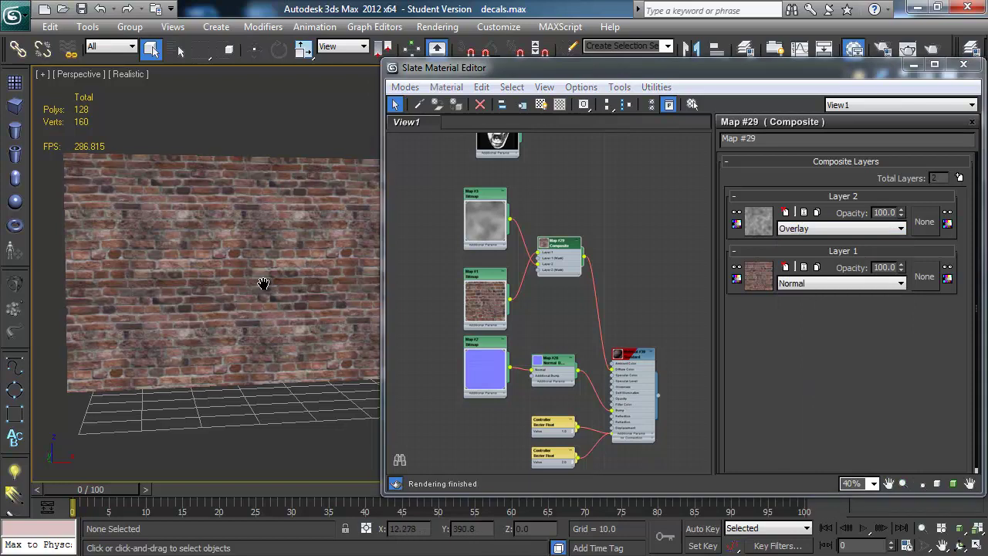
Render the perspective view to examine the overlaid wall, and open the grey cloudy bitmap's parameters.
key(shift+q)
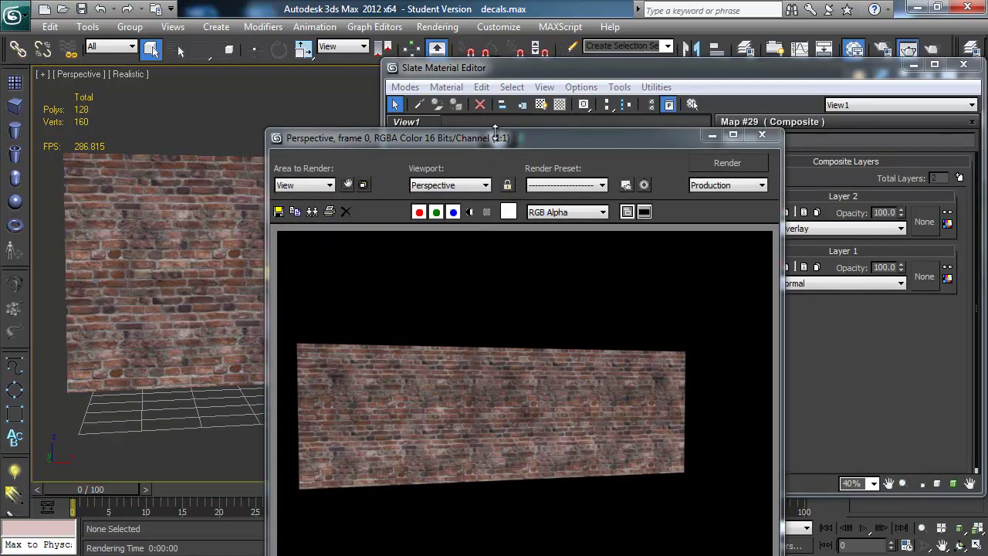
drag(496, 138, 824, 133)
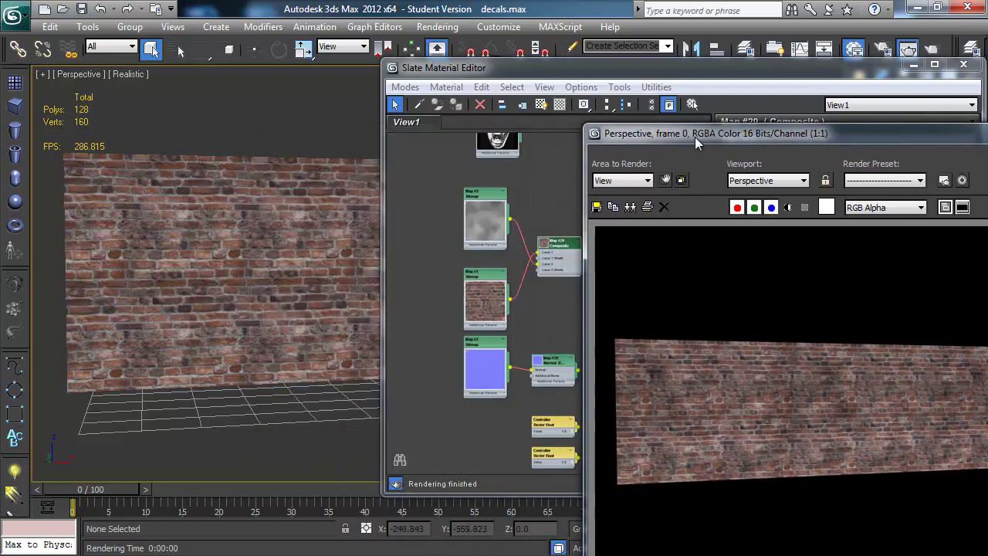
drag(693, 137, 539, 395)
click(487, 199)
double_click(487, 199)
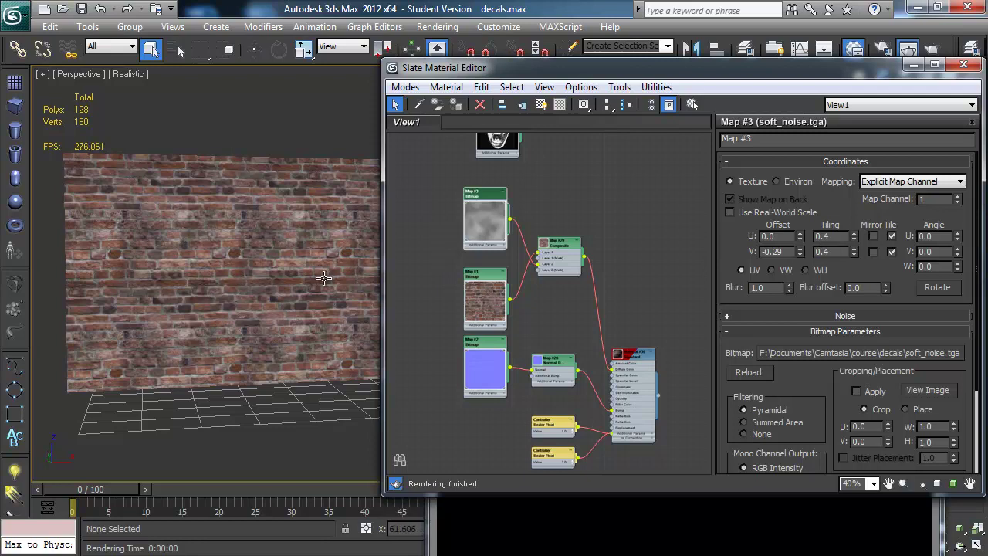
Disconnect the brick bitmap from Layer 1, render the grey cloudy map alone on the wall, and close the render.
click(521, 286)
key(Delete)
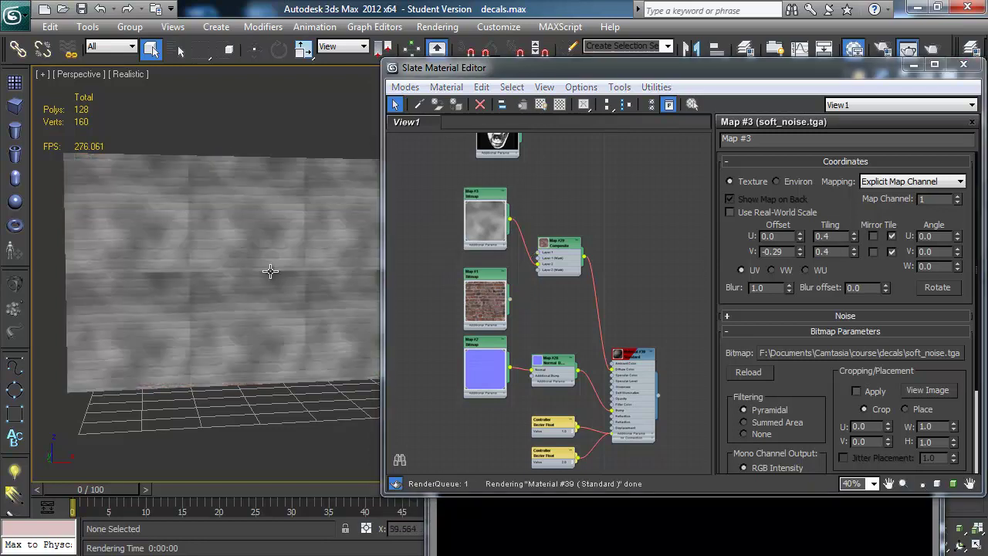
key(shift+q)
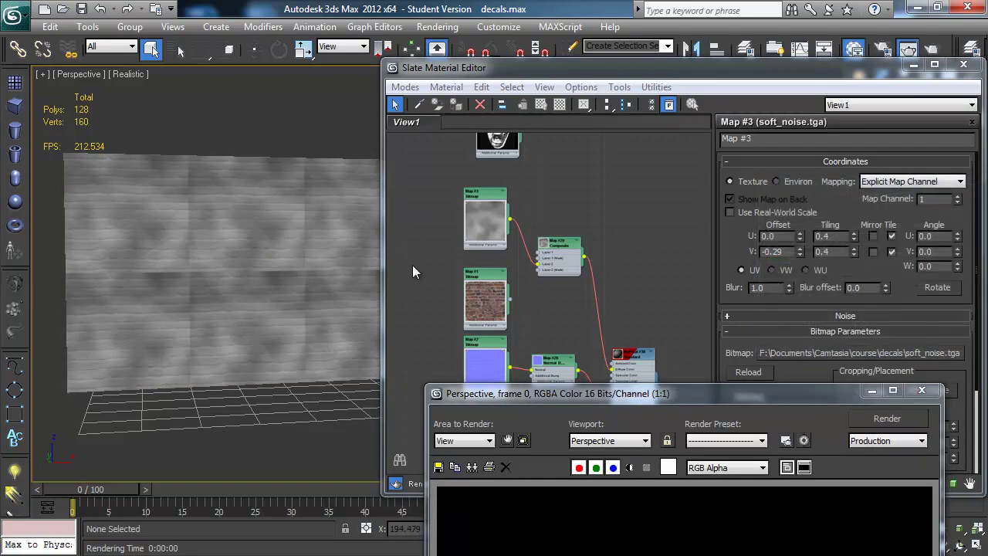
drag(591, 396, 402, 91)
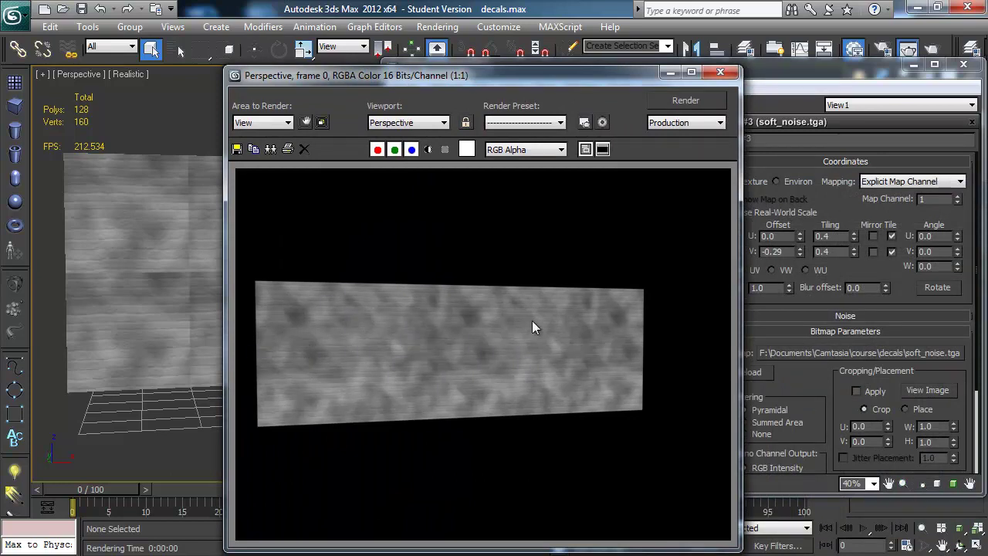
drag(537, 73, 346, 199)
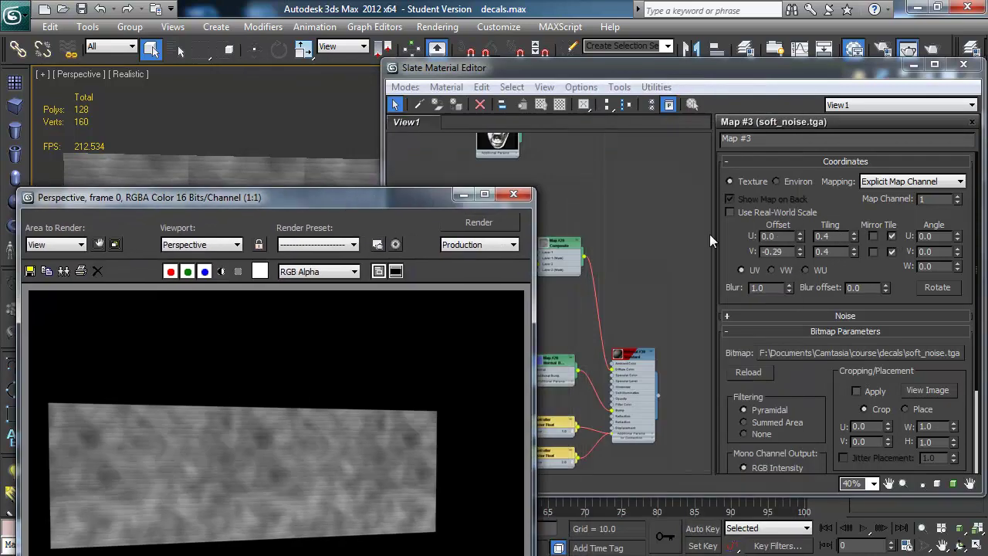
click(513, 193)
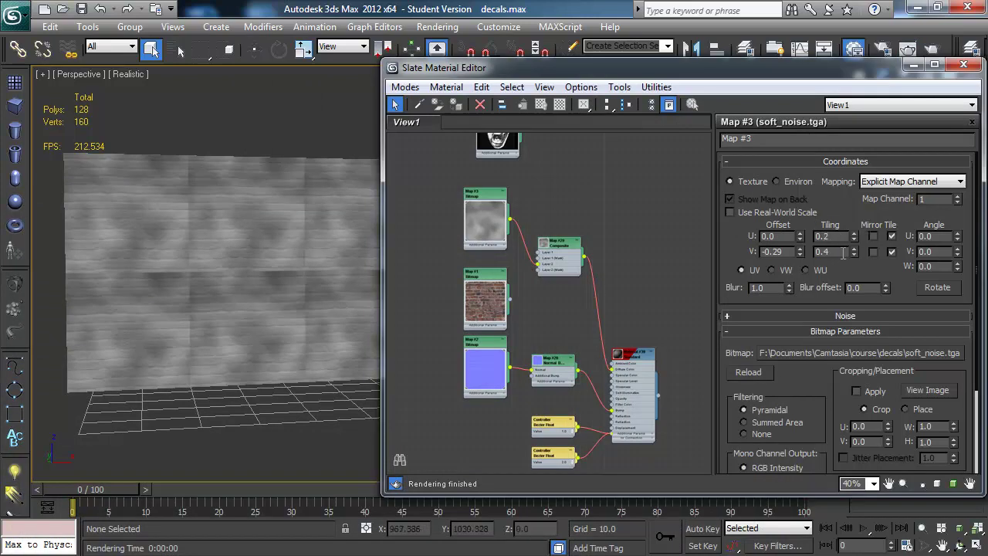
Set the U and V tiling of soft_noise.tga to 0.2, then render to check the pattern and close the render.
key(Tab)
text(0.2)
key(Return)
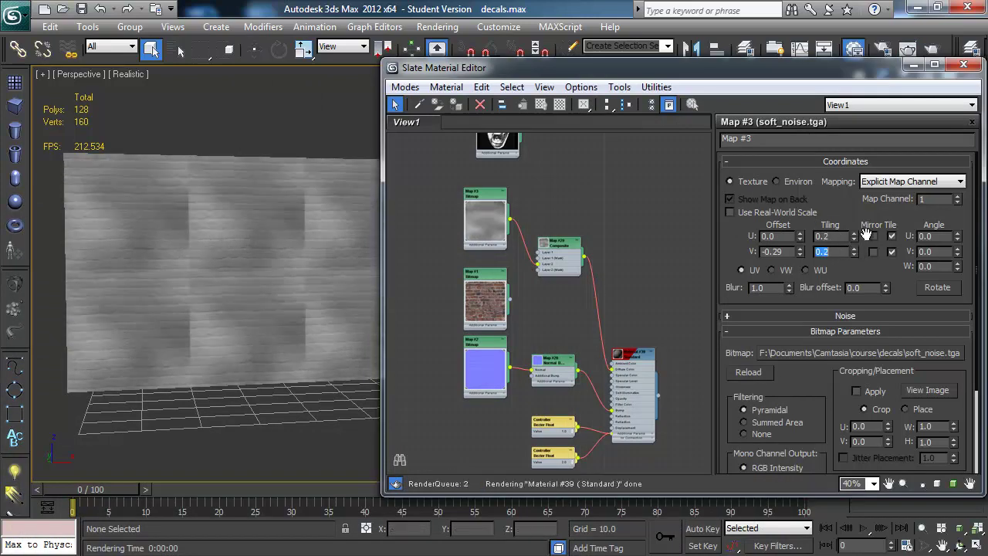
key(shift+q)
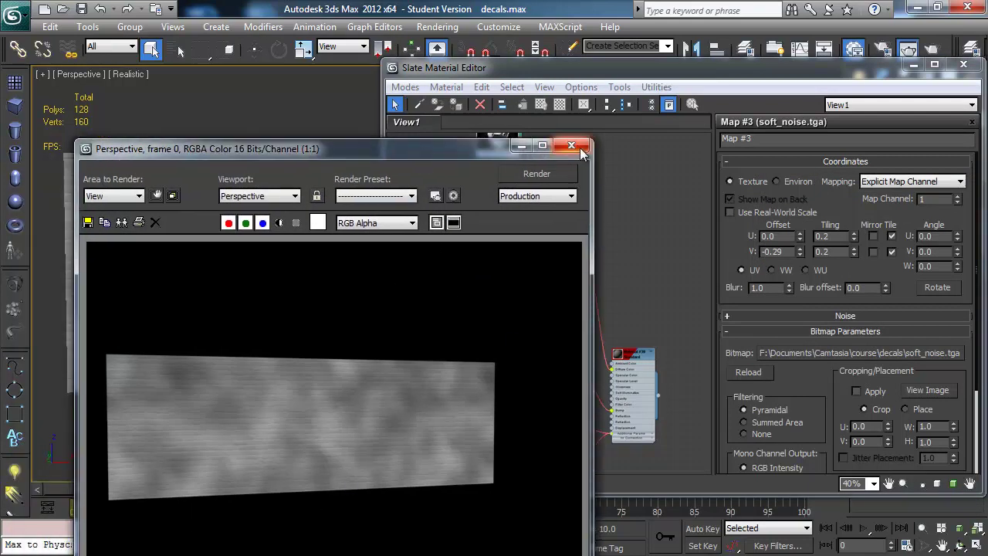
click(580, 147)
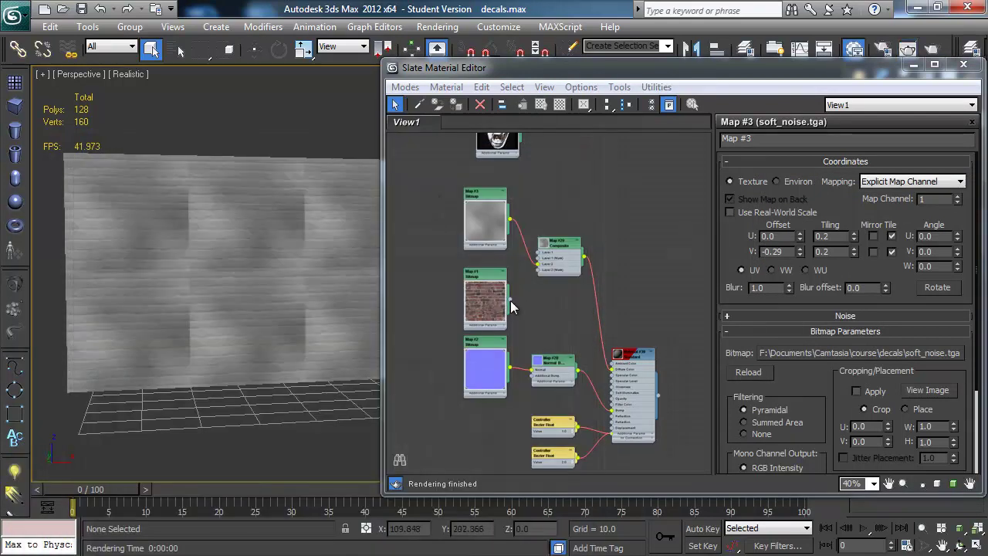
Reconnect the brick bitmap to Layer 1 of the Composite map and render the blended wall.
drag(509, 306, 541, 264)
key(shift+q)
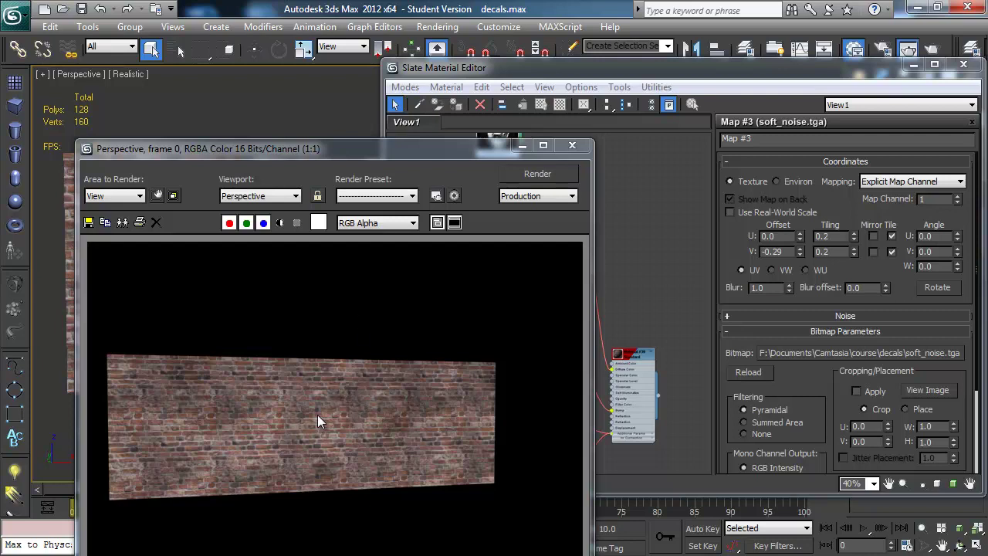
drag(416, 149, 879, 145)
middle_drag(445, 284, 420, 290)
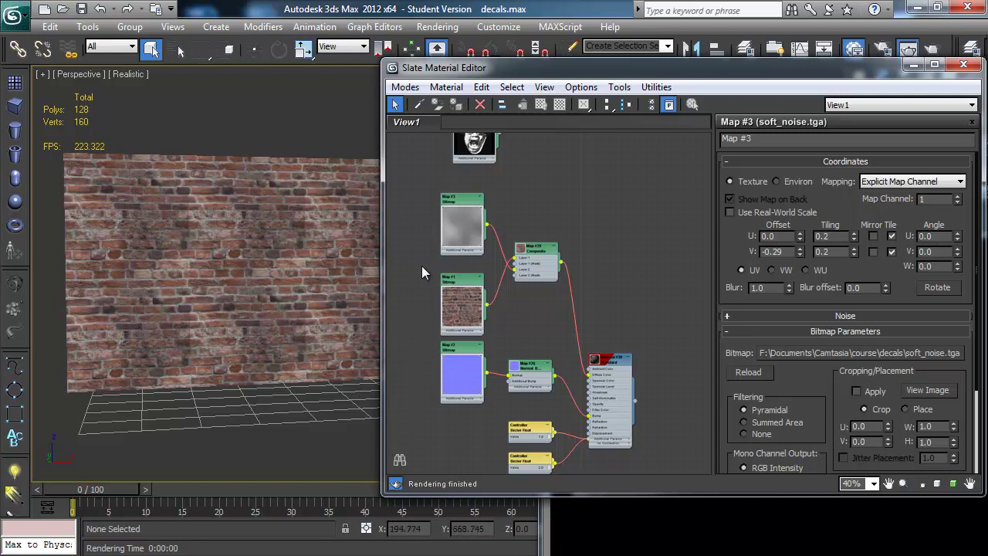
Move the brown stain bitmap node up beside the brick wall's material tree.
middle_drag(433, 402, 460, 240)
scroll(461, 282, down, 3)
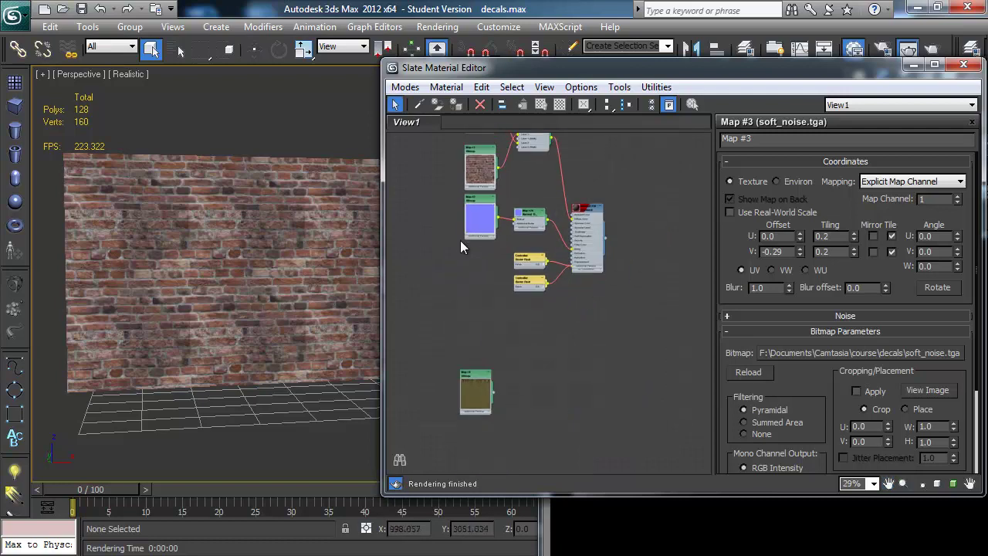
drag(476, 370, 443, 196)
middle_drag(443, 196, 445, 323)
drag(445, 323, 437, 216)
middle_drag(437, 216, 430, 263)
scroll(430, 264, up, 1)
scroll(476, 279, up, 1)
Delete the grey cloudy bitmap, connect the stain bitmap to Layer 2 of the Composite map, and examine its repetition across the wall.
click(485, 259)
key(Delete)
drag(423, 249, 468, 246)
scroll(517, 274, up, 1)
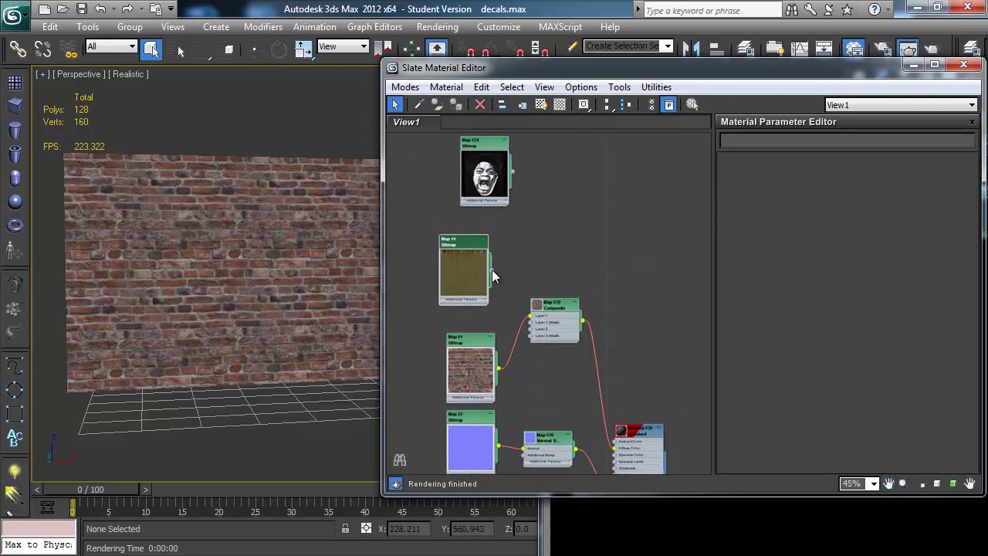
drag(492, 270, 531, 333)
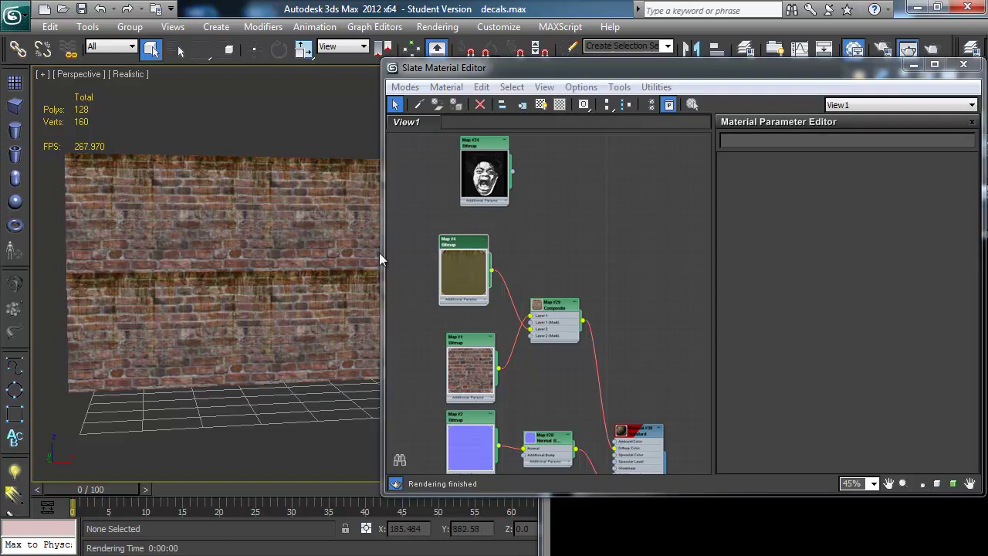
drag(564, 71, 813, 85)
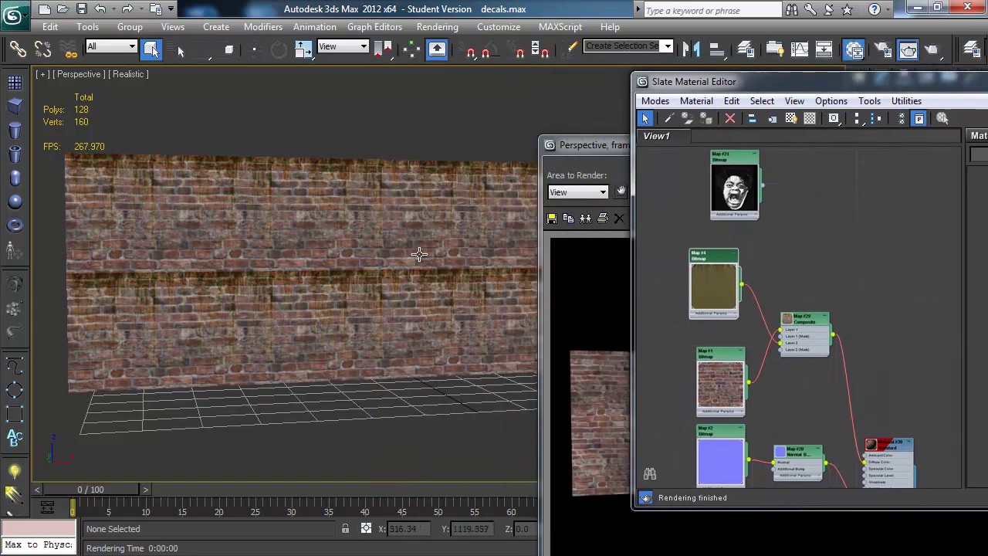
scroll(382, 285, down, 2)
scroll(382, 286, down, 2)
scroll(350, 289, up, 2)
middle_drag(347, 302, 246, 300)
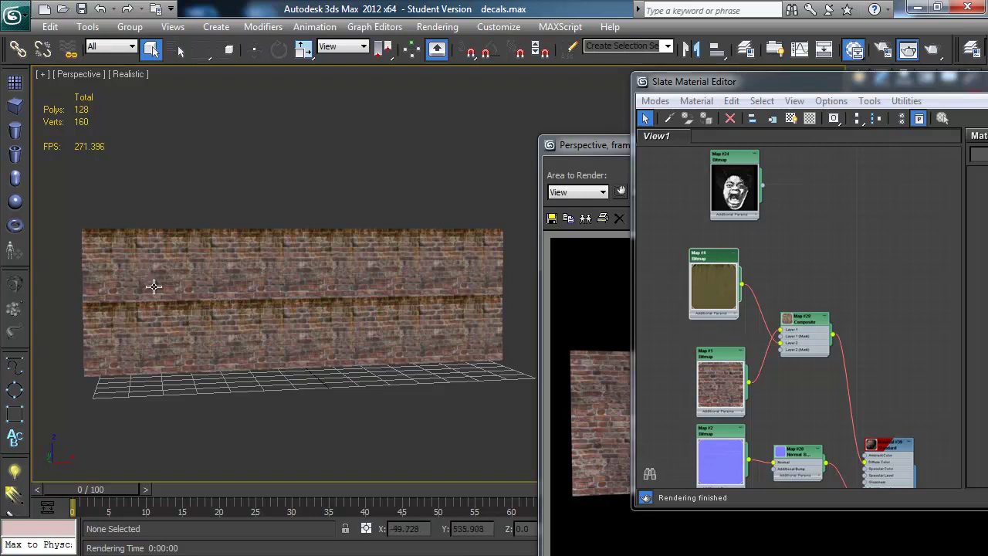
Turn off U and V tiling for stain_decal.tga, render the perspective view to check it, and close the render.
double_click(730, 259)
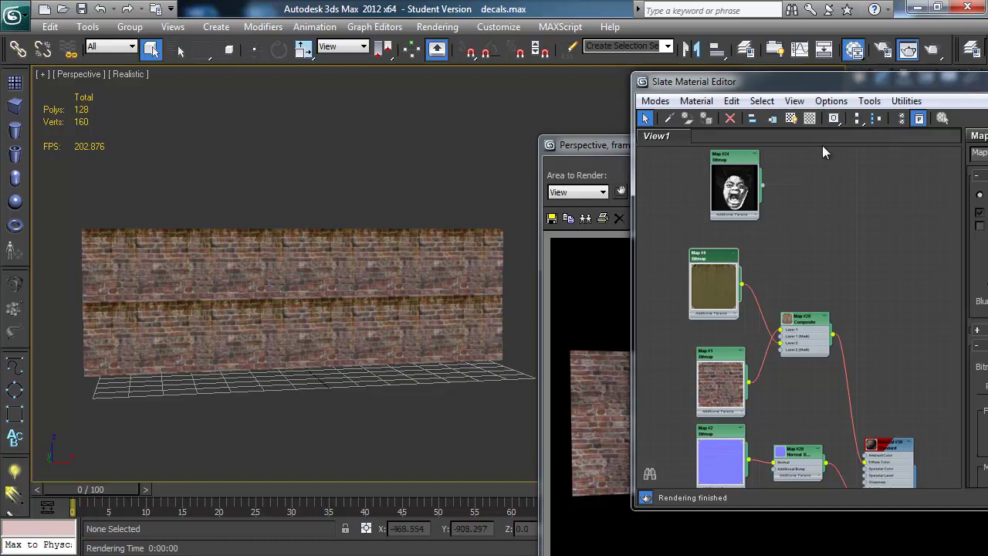
drag(822, 77, 540, 72)
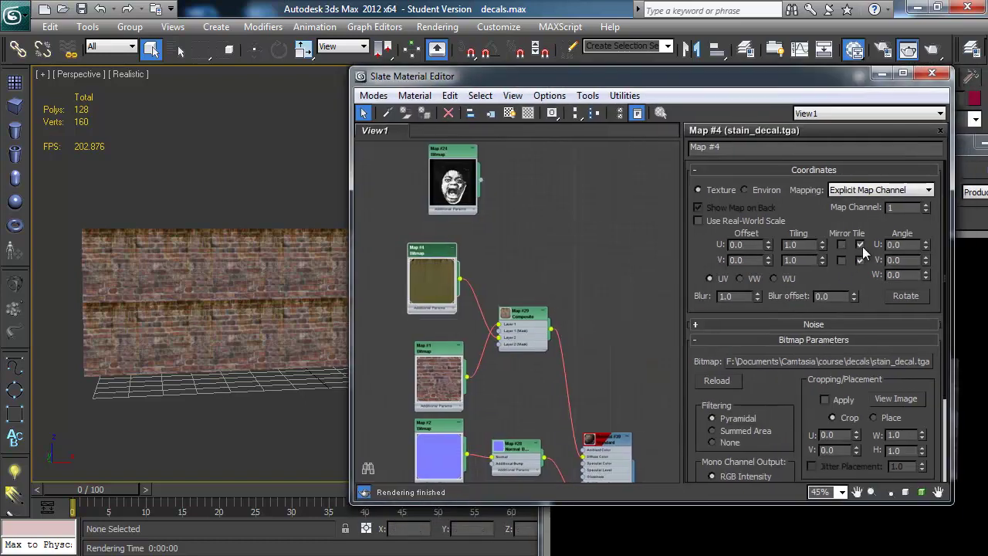
click(860, 244)
click(861, 259)
click(858, 259)
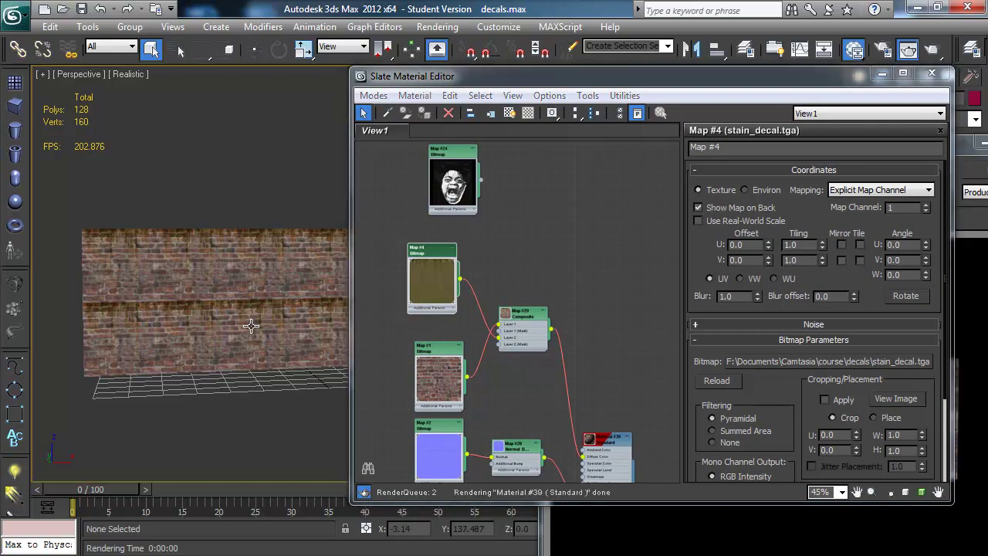
key(shift+q)
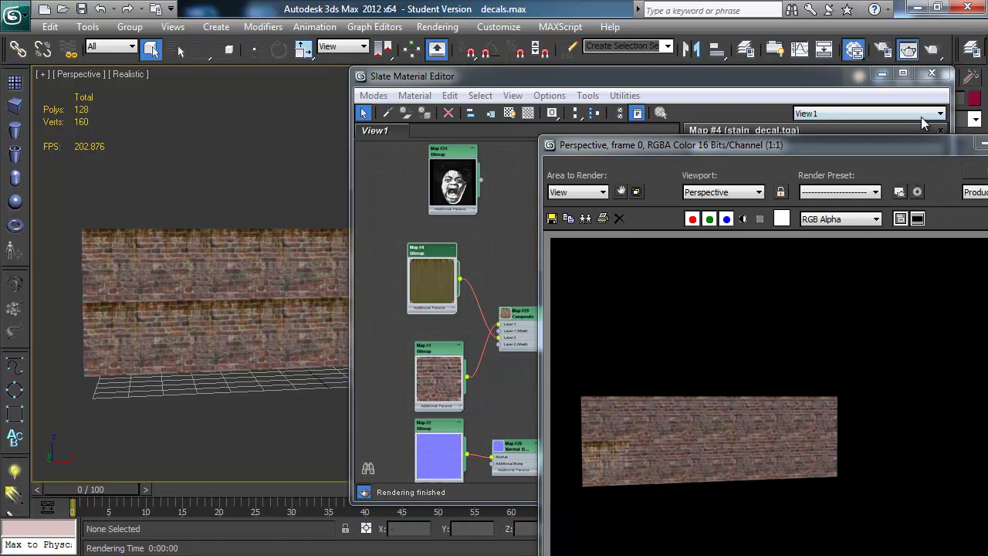
drag(923, 144, 780, 147)
click(887, 144)
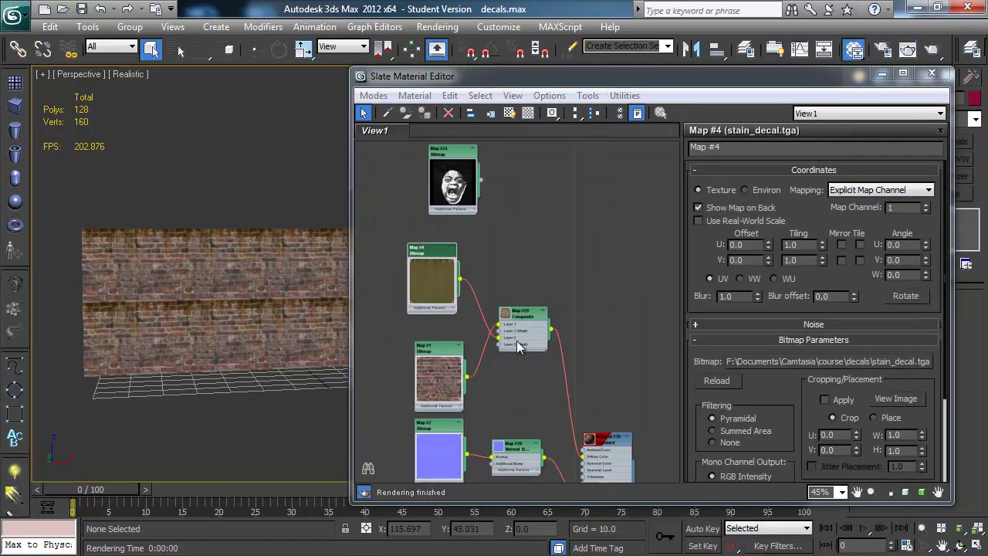
Turn U and V tiling back on for stain_decal.tga, render the wall, and close the render.
click(859, 260)
click(860, 245)
key(shift+q)
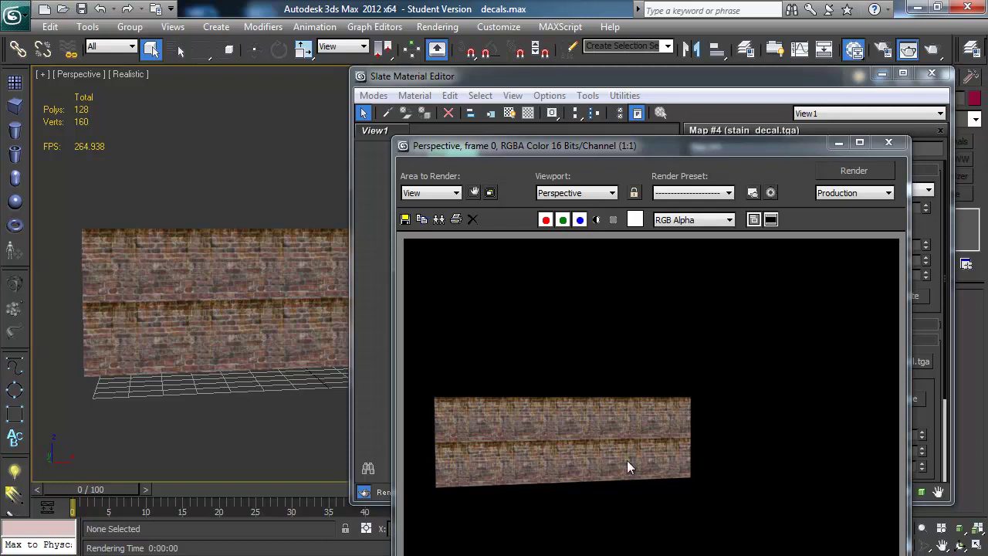
click(887, 143)
Move the graffiti node aside and duplicate the whole brick material tree, including its maps and controllers, below the original.
drag(784, 78, 622, 81)
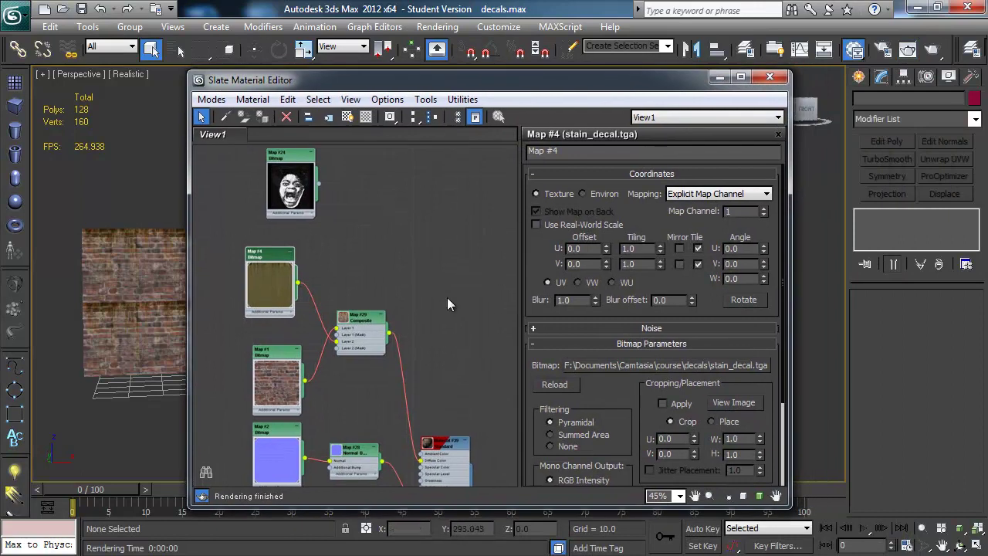
scroll(448, 234, down, 5)
middle_drag(425, 233, 406, 244)
drag(325, 168, 220, 169)
mouse_move(407, 226)
middle_down()
mouse_move(396, 190)
mouse_move(390, 233)
middle_up()
drag(254, 154, 410, 387)
shift+drag(376, 278, 377, 450)
Delete the Composite and stain nodes from the duplicated tree and connect its brick bitmap directly to the material's Diffuse Color.
middle_drag(384, 383, 384, 297)
click(383, 304)
click(338, 306)
key(Delete)
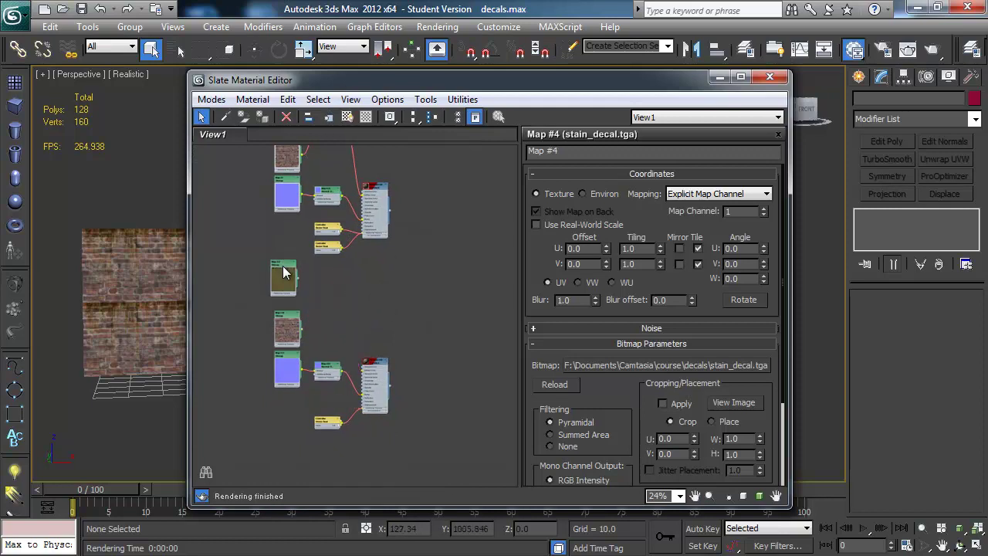
drag(302, 329, 338, 333)
click(367, 319)
scroll(369, 312, up, 3)
middle_drag(368, 350, 379, 287)
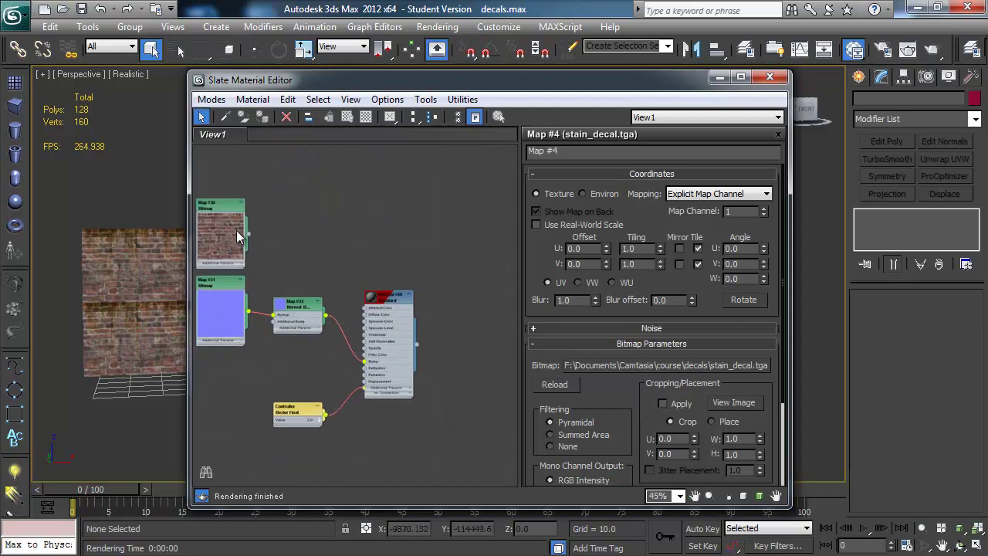
drag(249, 234, 349, 324)
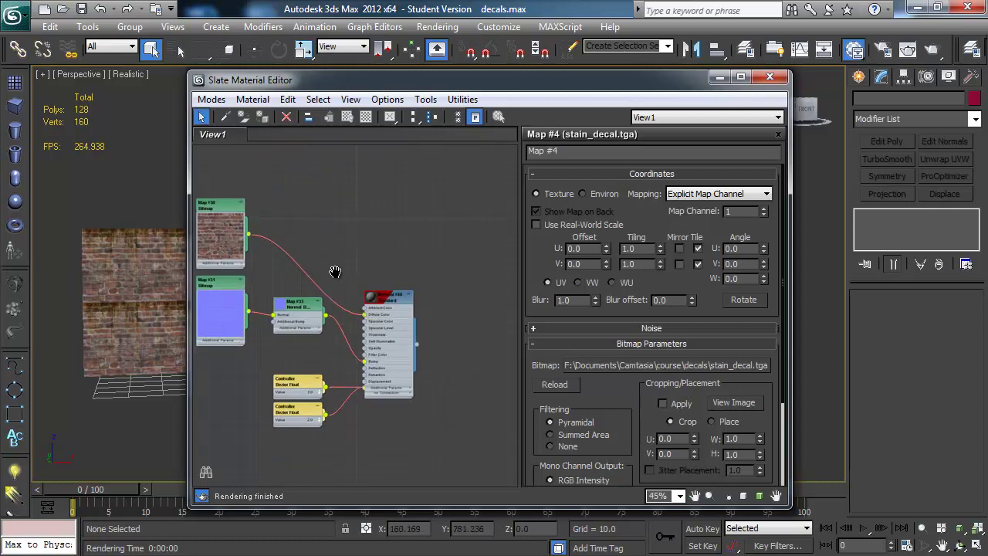
Move the duplicated material tree up closer to the original one and select the wall.
scroll(344, 295, down, 3)
drag(249, 241, 435, 478)
drag(388, 334, 384, 285)
middle_drag(400, 250, 403, 359)
click(405, 325)
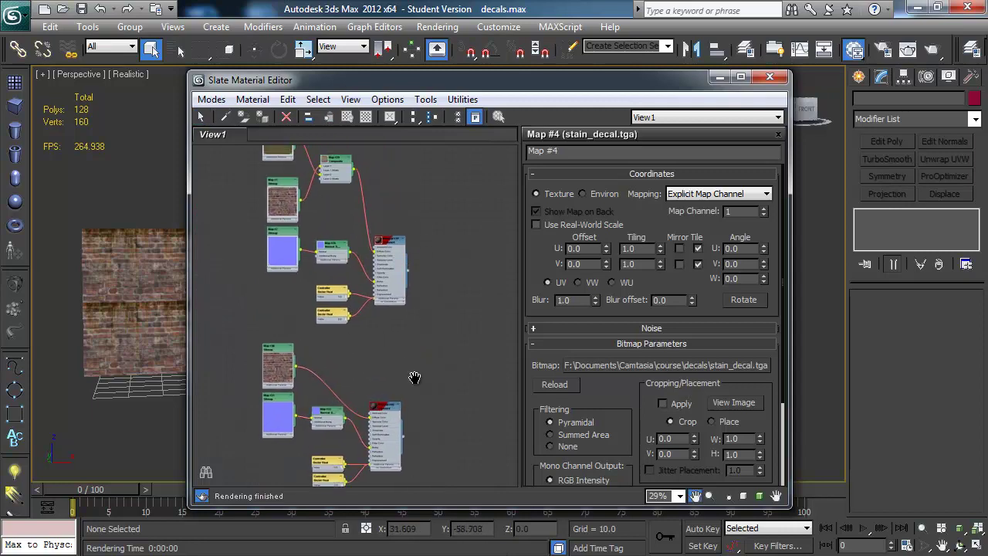
scroll(406, 367, down, 2)
click(101, 213)
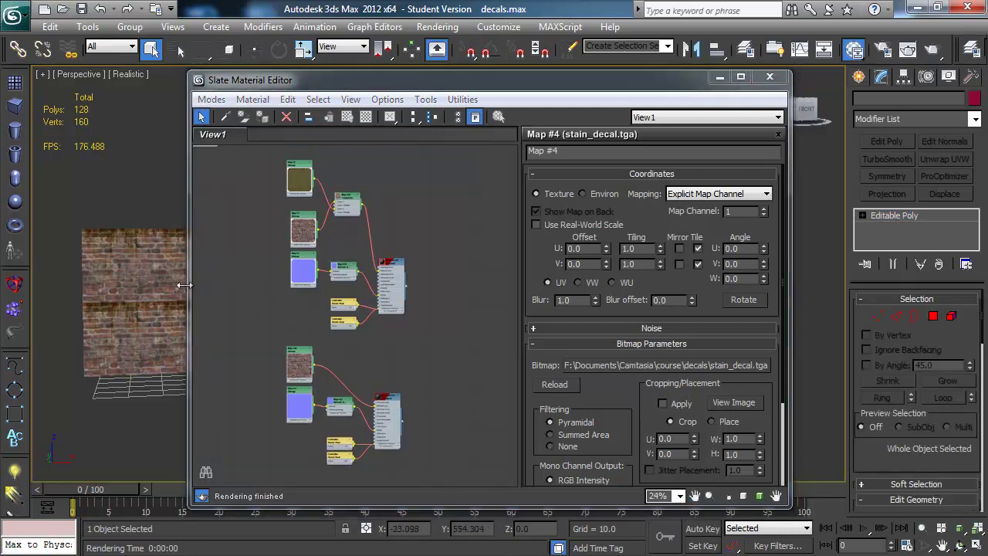
Assign the duplicated plain brick material to the selected wall.
right_click(396, 400)
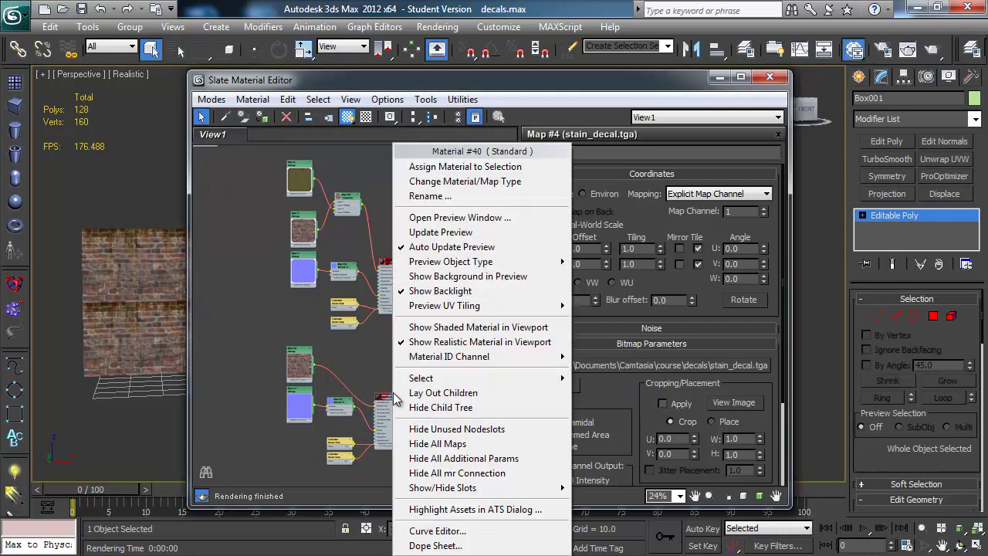
click(452, 165)
middle_drag(129, 329, 89, 333)
middle_drag(425, 315, 403, 294)
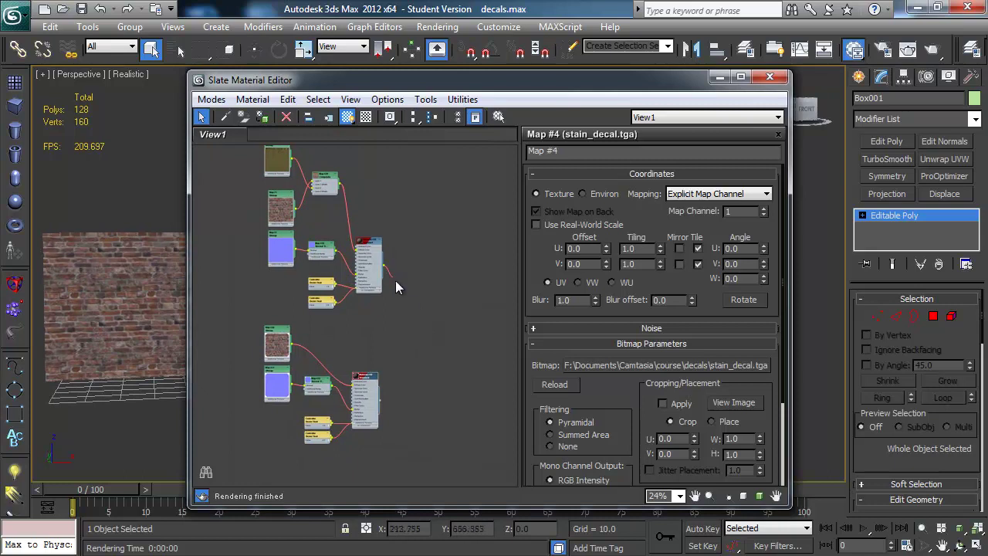
Create a Multi/Sub-Object material fed by the original stained brick material as its first sub-material.
right_click(418, 326)
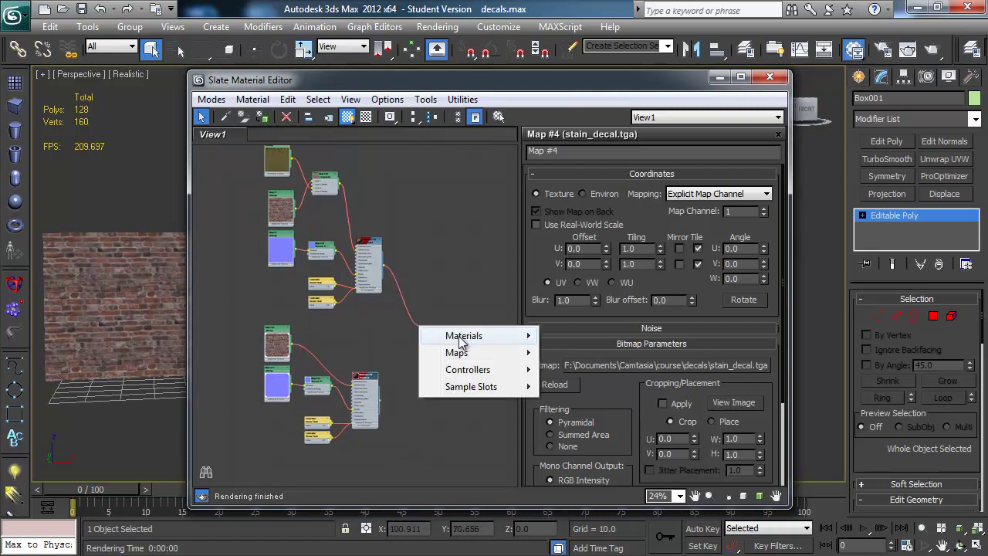
mouse_move(455, 335)
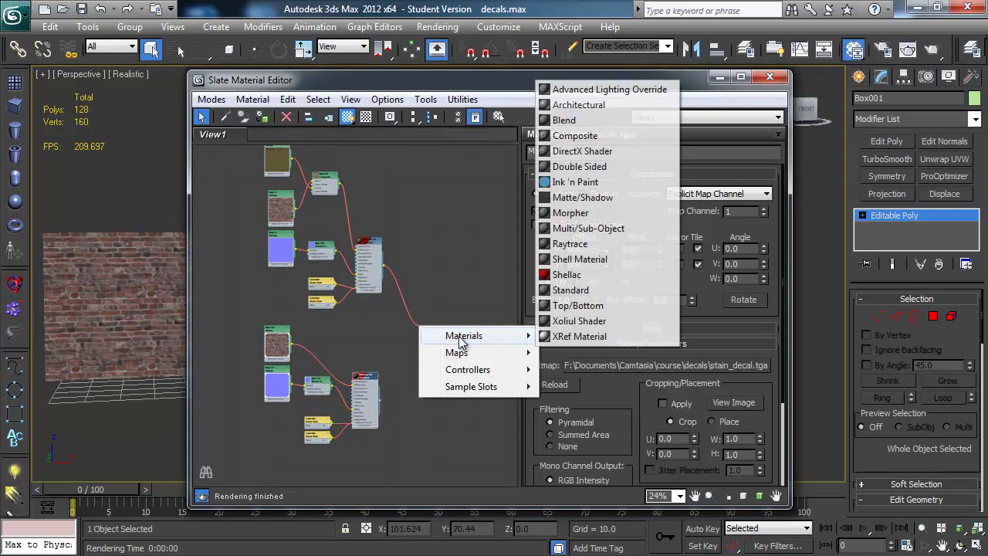
click(643, 229)
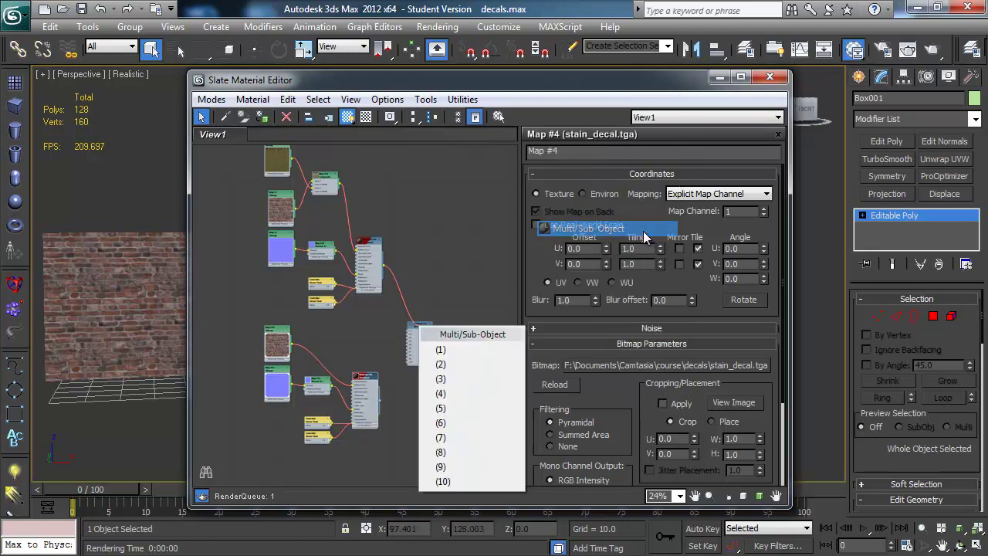
middle_drag(390, 399, 392, 381)
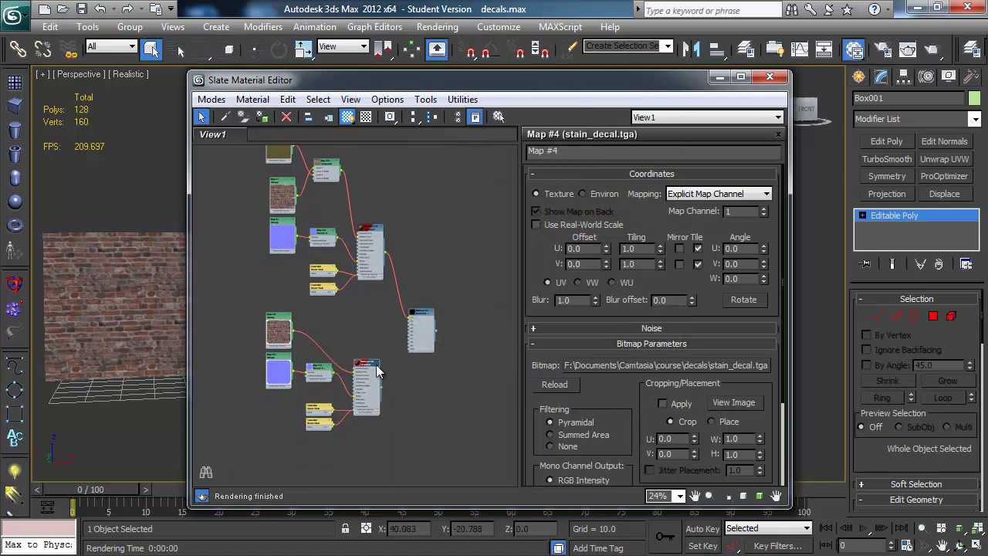
scroll(295, 338, up, 2)
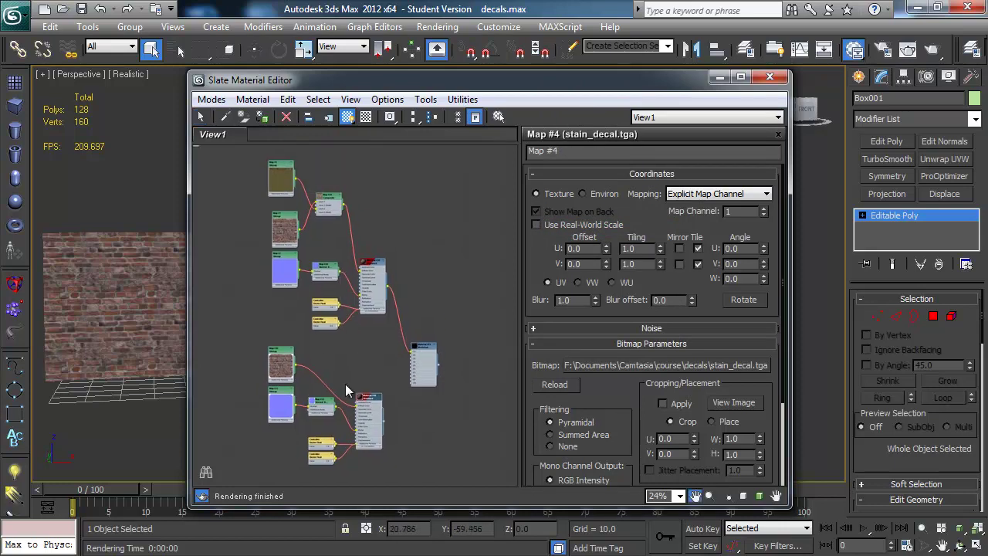
scroll(367, 359, up, 4)
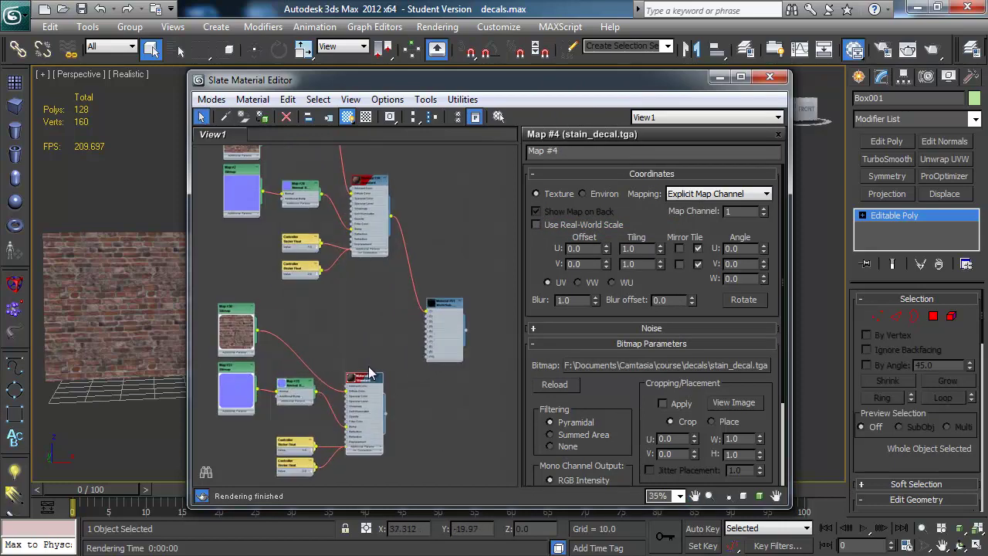
Set the Multi/Sub-Object material to 2 sub-materials and connect the plain brick material to its second slot.
double_click(443, 311)
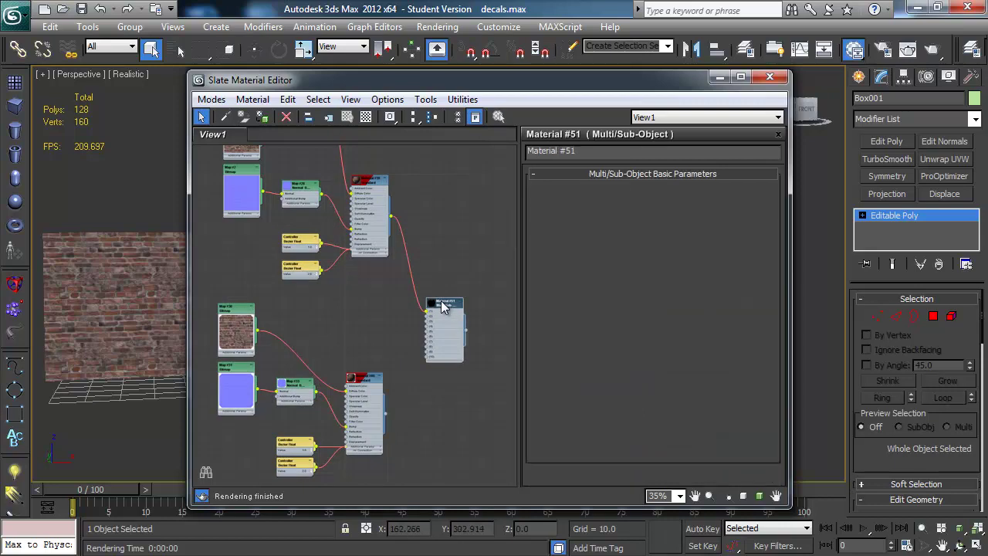
click(593, 196)
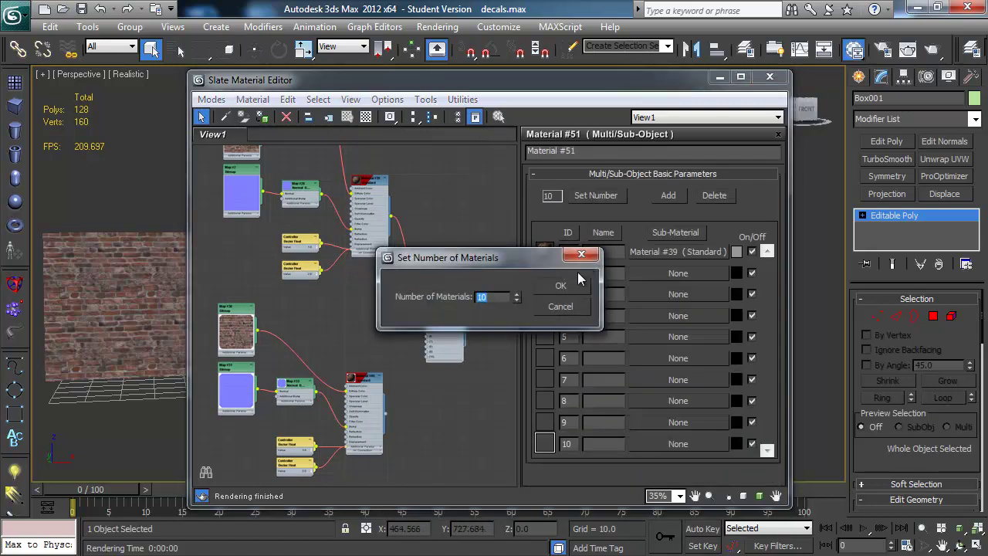
text(2)
click(566, 282)
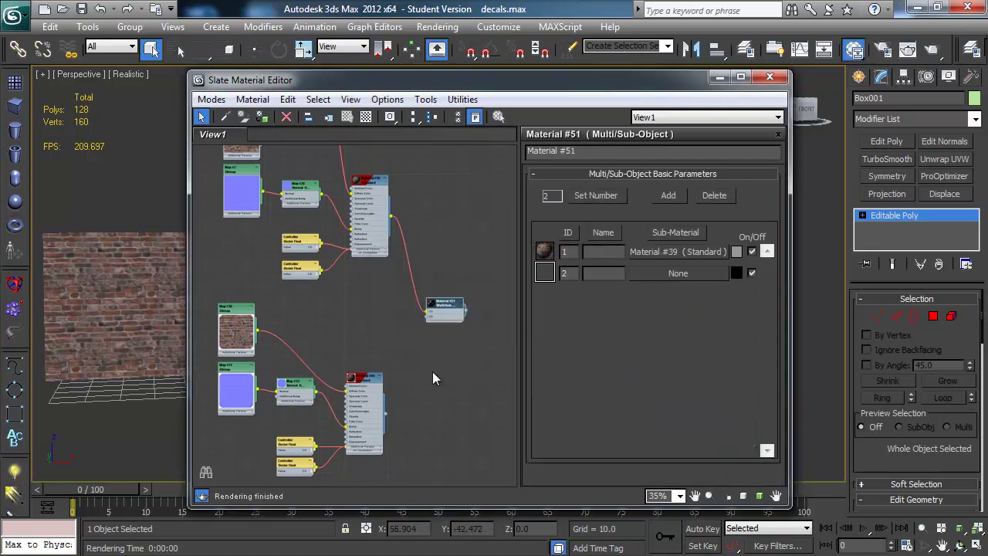
drag(384, 414, 425, 316)
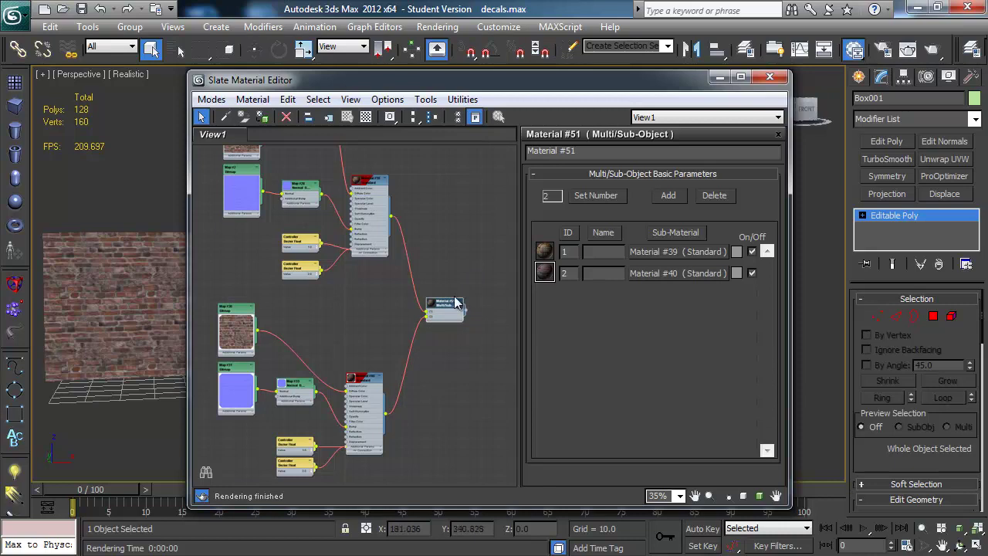
Assign the Multi/Sub-Object material to the wall and minimize the material editor to see the whole wall.
middle_drag(441, 341, 454, 353)
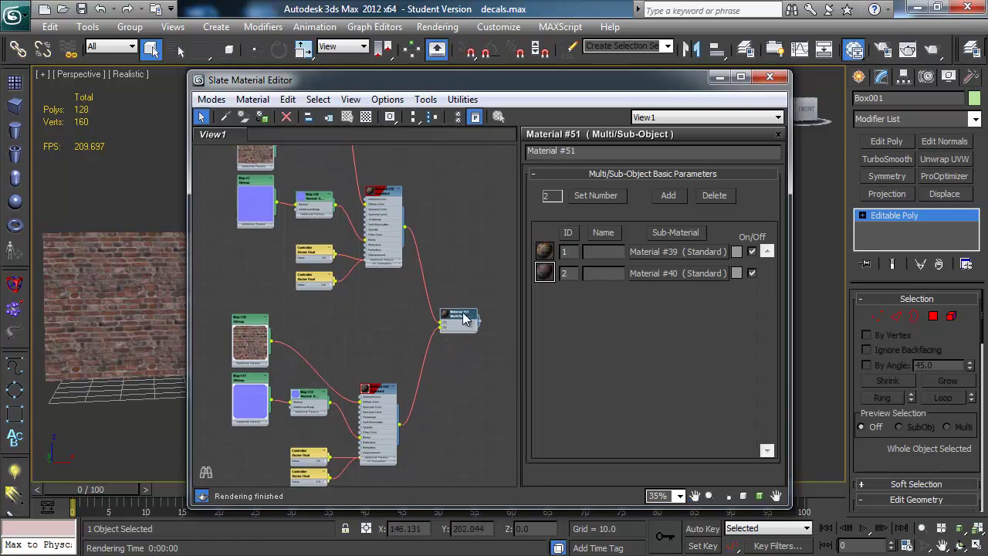
middle_drag(398, 279, 399, 347)
scroll(361, 282, down, 2)
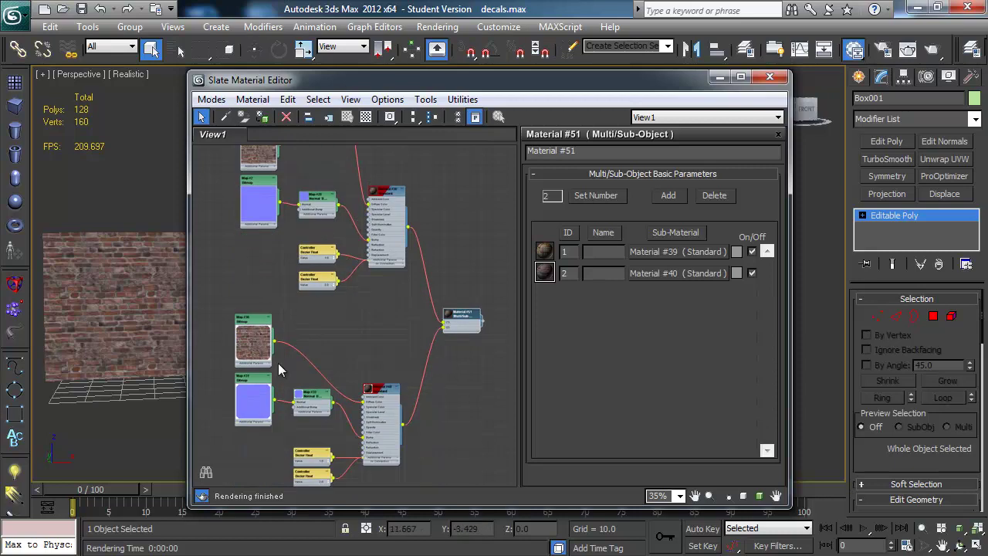
right_click(467, 321)
click(540, 212)
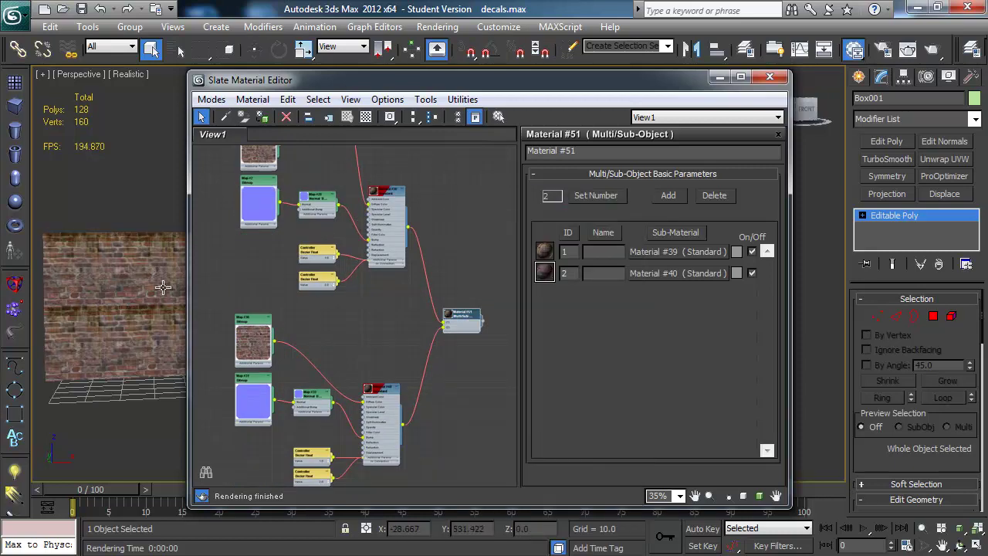
click(718, 77)
alt+middle_drag(357, 290, 472, 283)
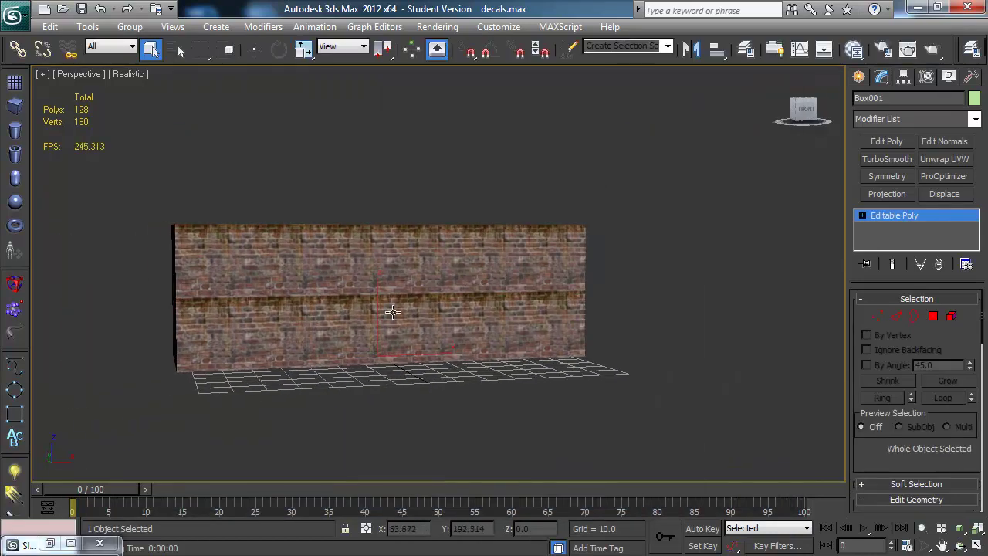
Select the polygons of the wall's lower half in the Front view, set their material ID to 2, and deselect them.
click(933, 316)
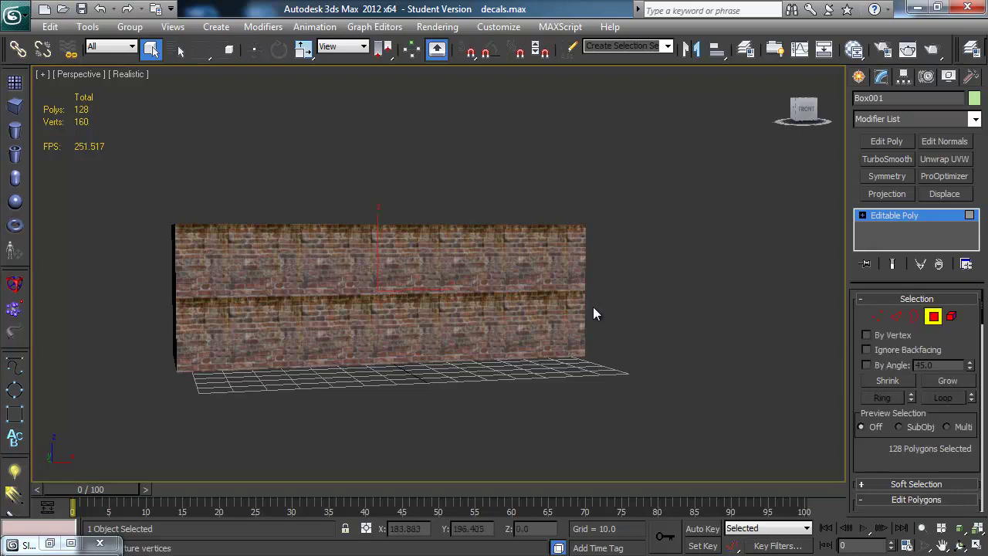
key(f)
drag(644, 367, 225, 288)
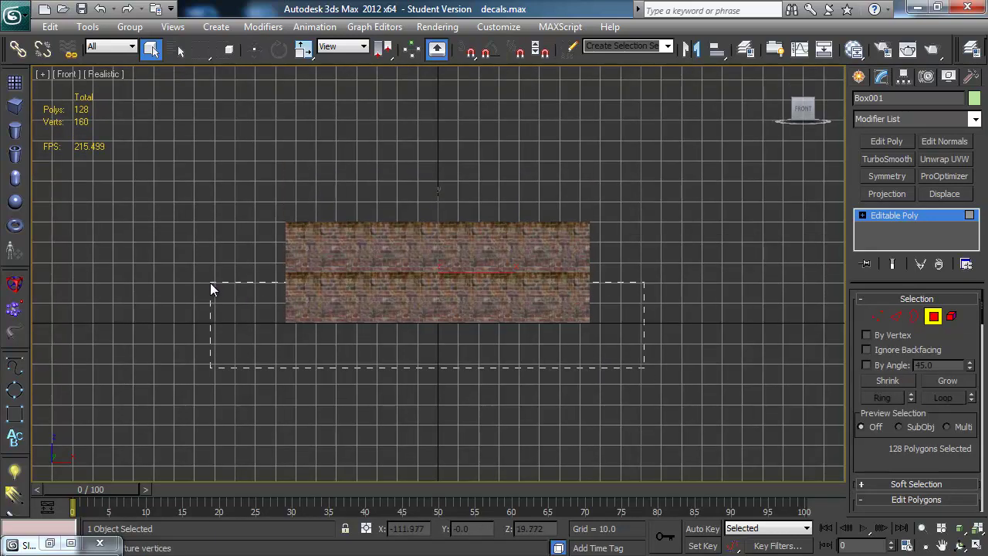
key(F2)
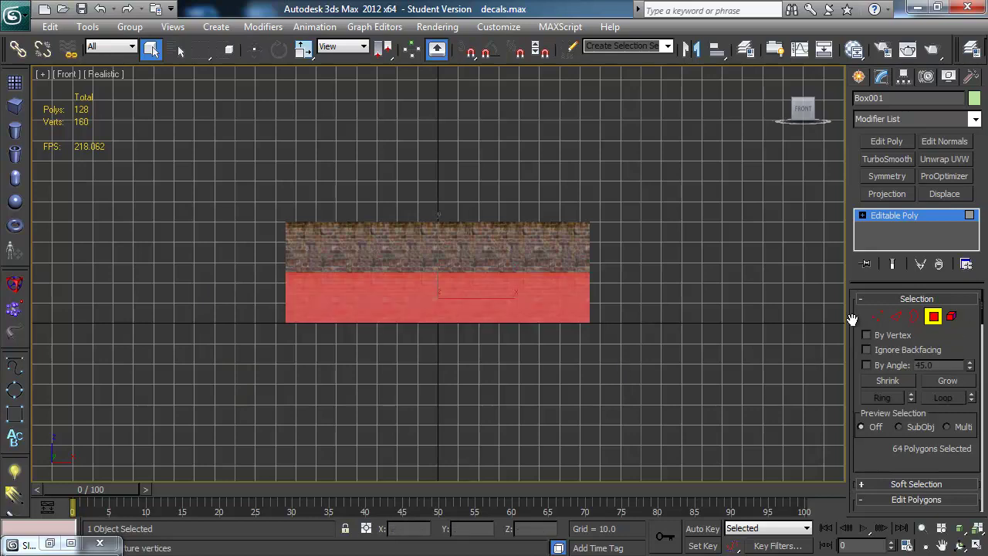
scroll(974, 343, down, 10)
scroll(970, 373, down, 10)
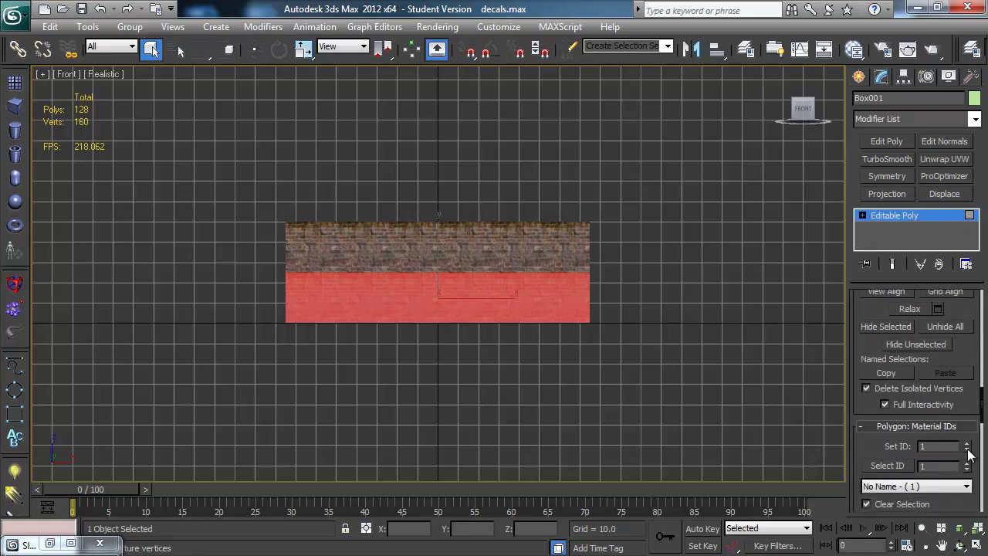
click(572, 287)
click(660, 288)
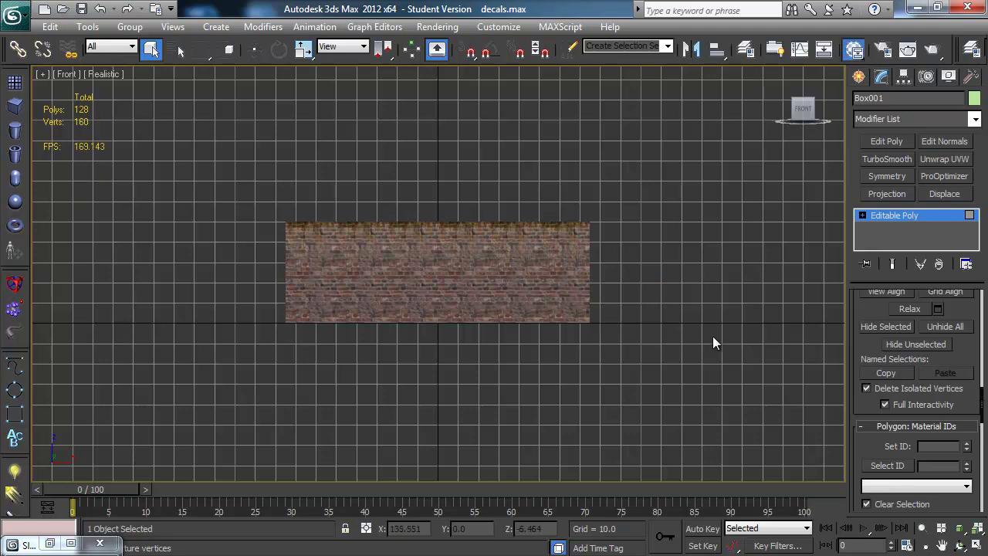
Reopen the Slate Material Editor and place it beside the wall so both can be seen.
key(m)
middle_drag(480, 359, 486, 357)
middle_drag(276, 327, 293, 381)
drag(347, 85, 660, 77)
middle_drag(405, 276, 298, 294)
scroll(338, 324, up, 4)
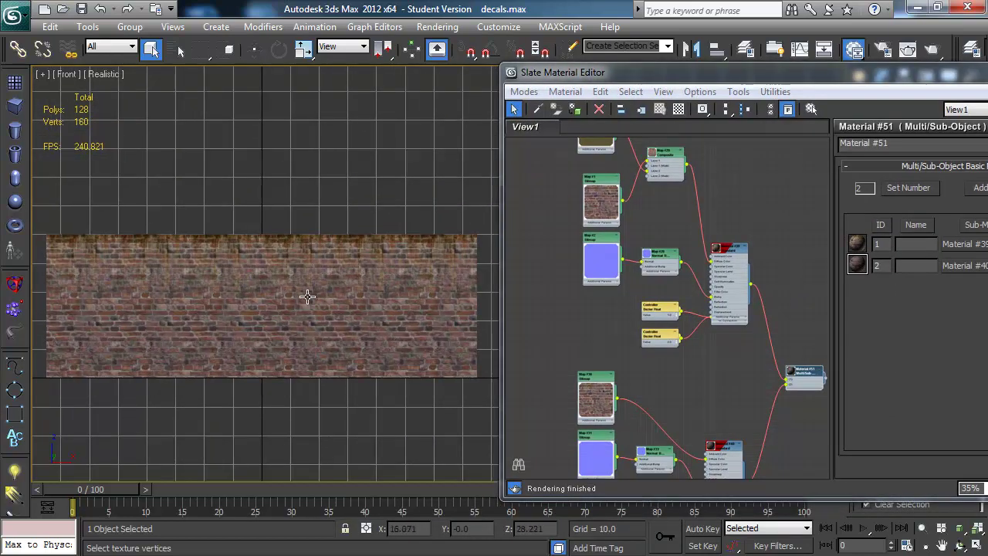
Delete the Multi/Sub-Object material and the duplicated plain brick tree, and assign the original stained brick material to the wall.
scroll(724, 379, down, 3)
middle_drag(724, 379, 669, 314)
drag(552, 450, 776, 301)
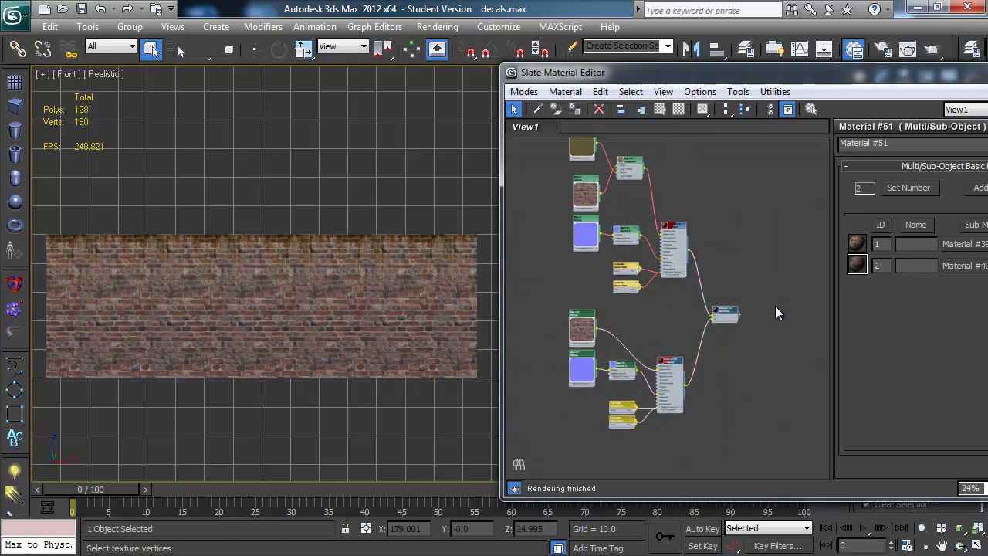
key(Delete)
click(676, 229)
right_click(676, 229)
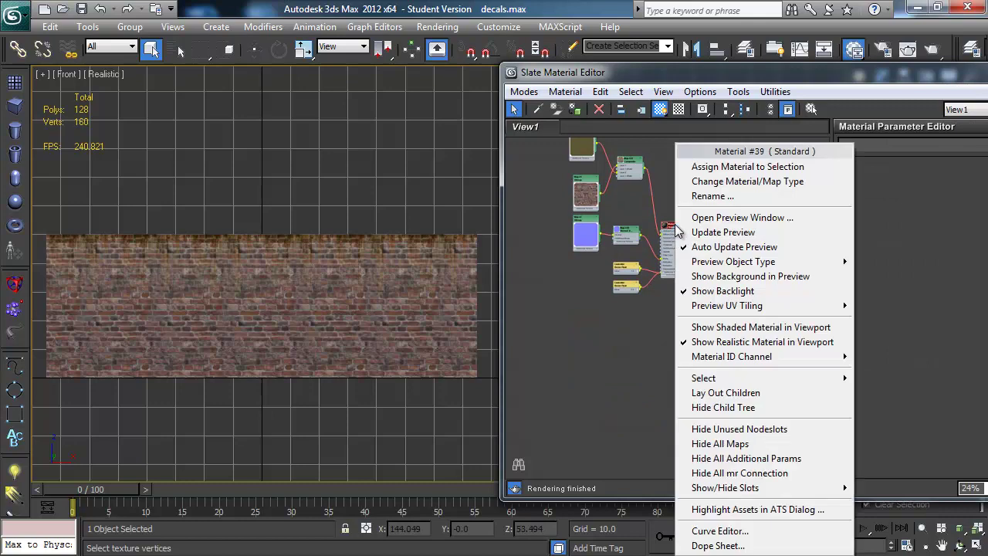
click(723, 169)
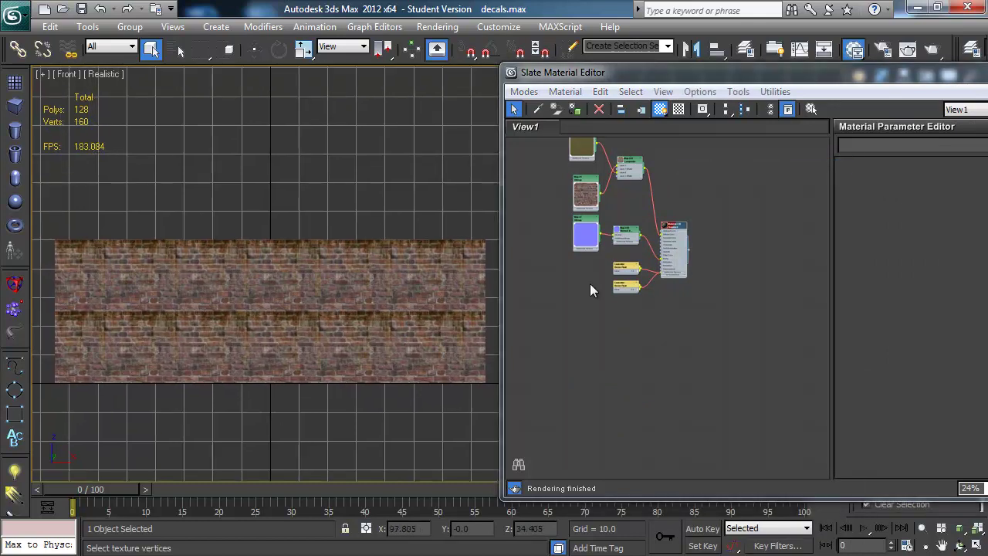
Recentre the remaining material tree and display edged faces on the wall in the Front view.
middle_drag(765, 285, 754, 358)
middle_drag(705, 255, 733, 303)
click(706, 289)
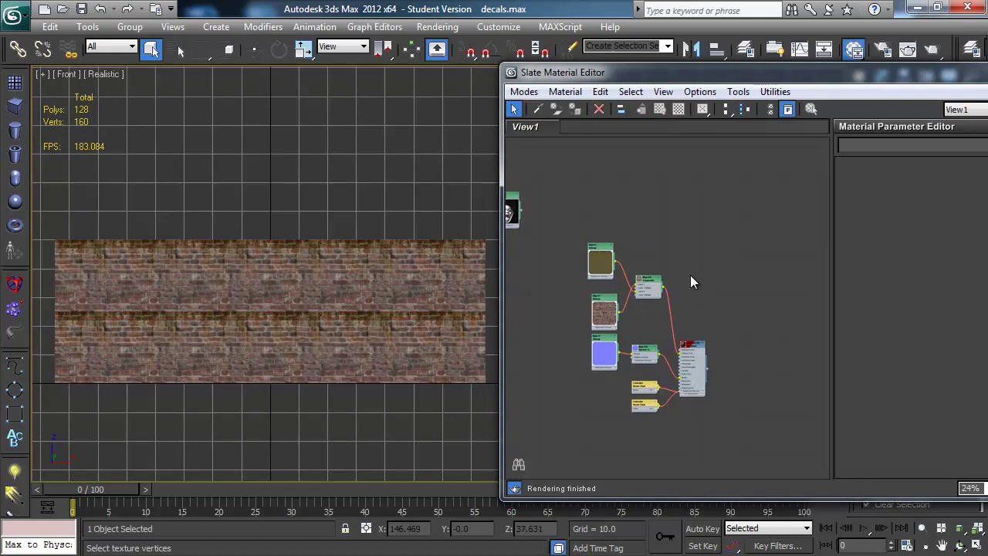
click(365, 276)
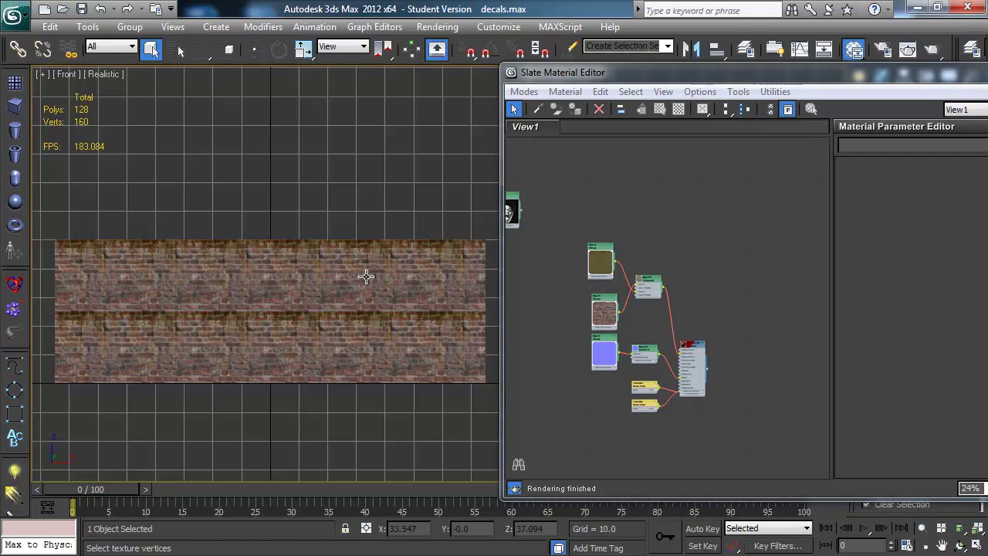
key(F4)
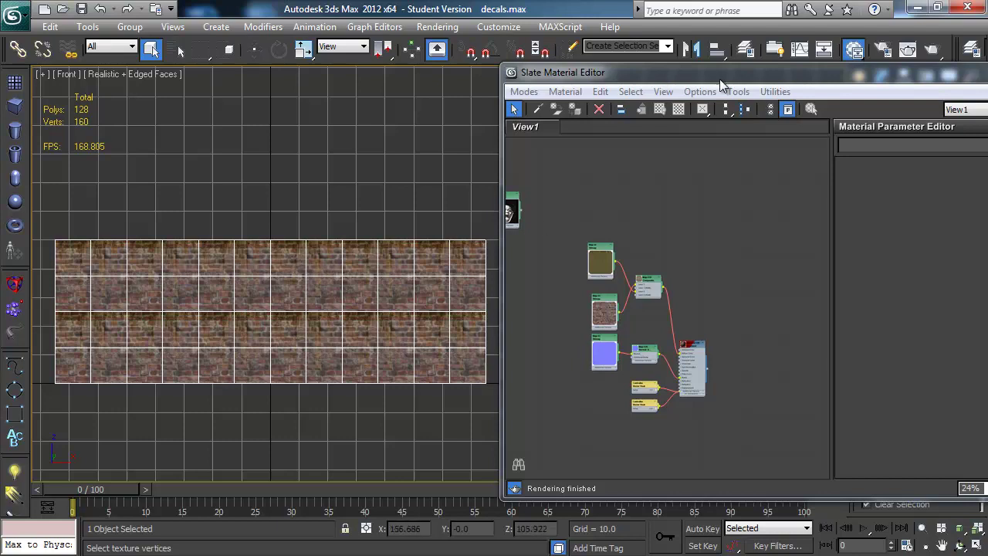
Add a Vertex Color map and connect it to the brick material's Diffuse Color in place of the Composite map.
click(642, 256)
scroll(634, 235, up, 3)
middle_drag(633, 273, 637, 259)
middle_drag(583, 296, 603, 281)
right_click(551, 254)
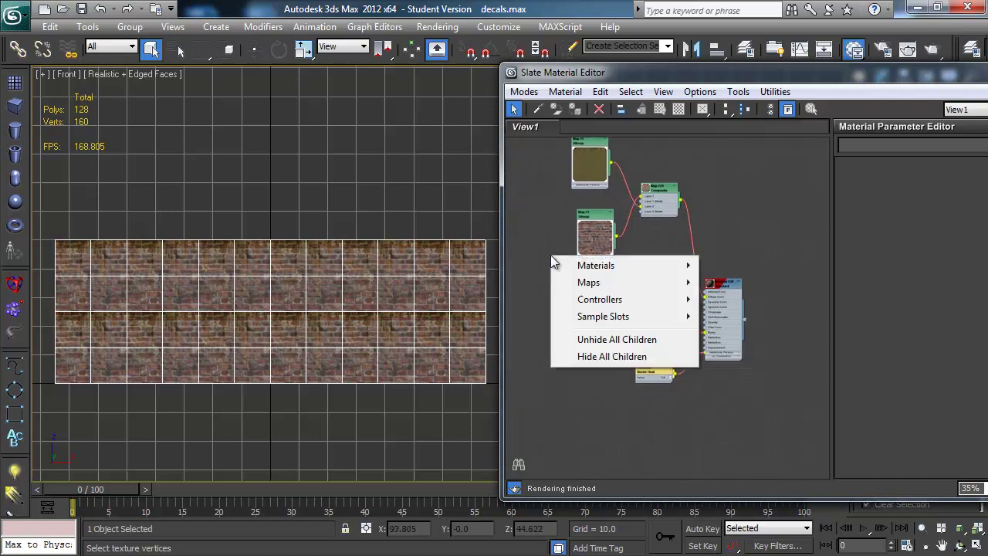
mouse_move(591, 282)
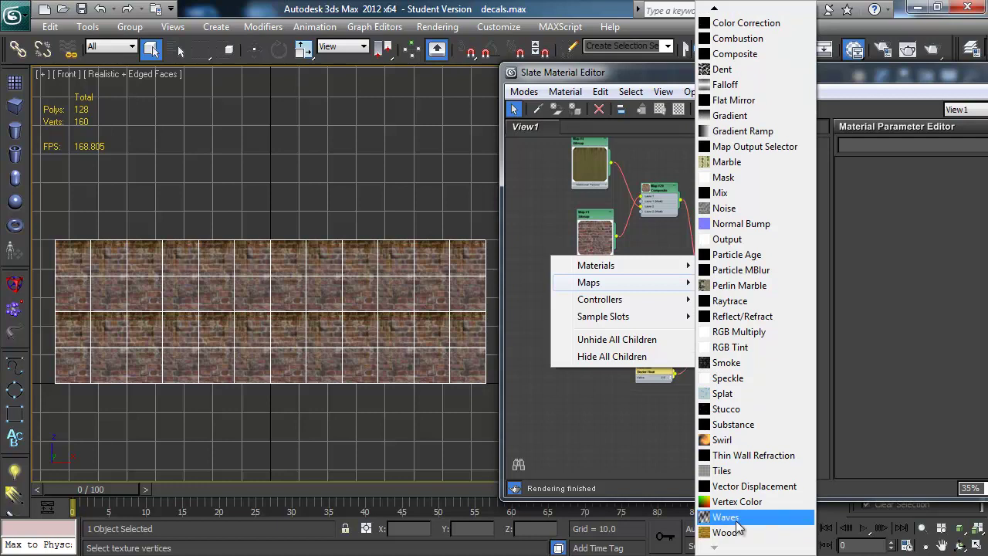
click(732, 497)
click(551, 257)
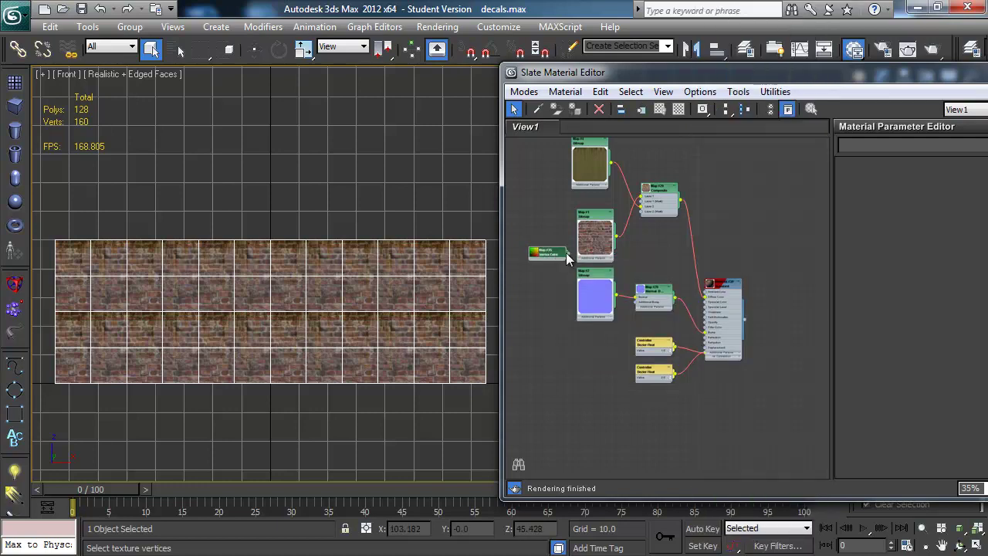
drag(570, 254, 706, 298)
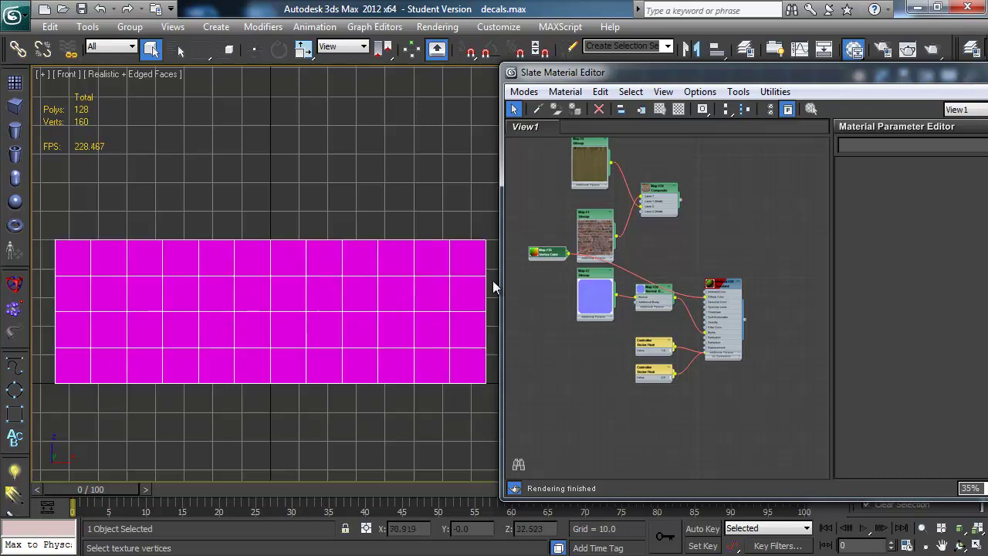
Open the Vertex Color map's parameters and examine its channel settings.
double_click(545, 253)
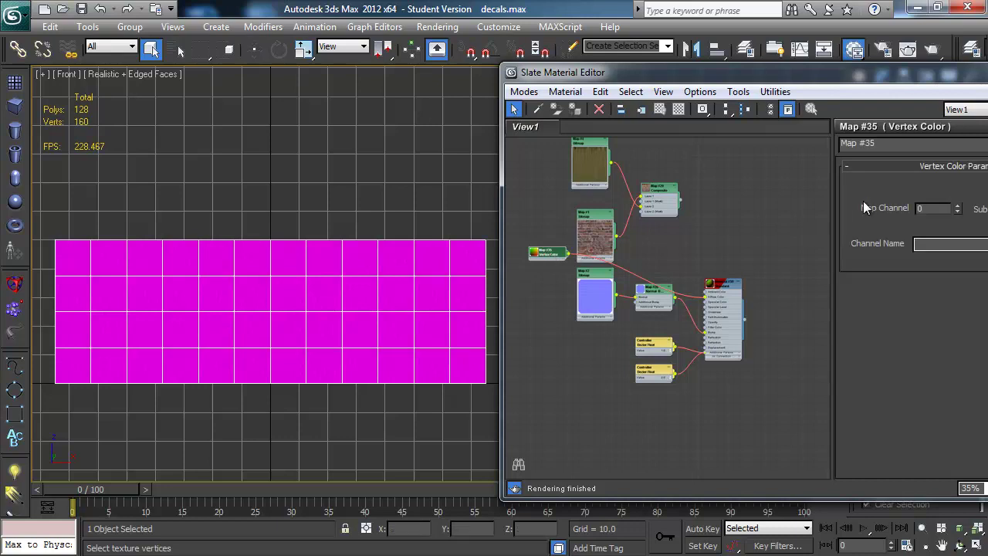
drag(629, 73, 459, 79)
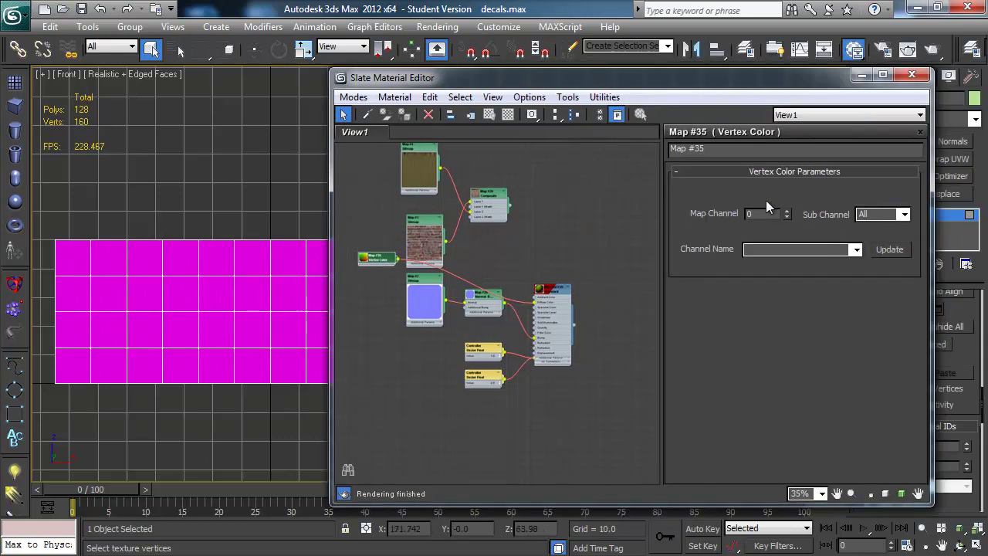
drag(532, 77, 709, 75)
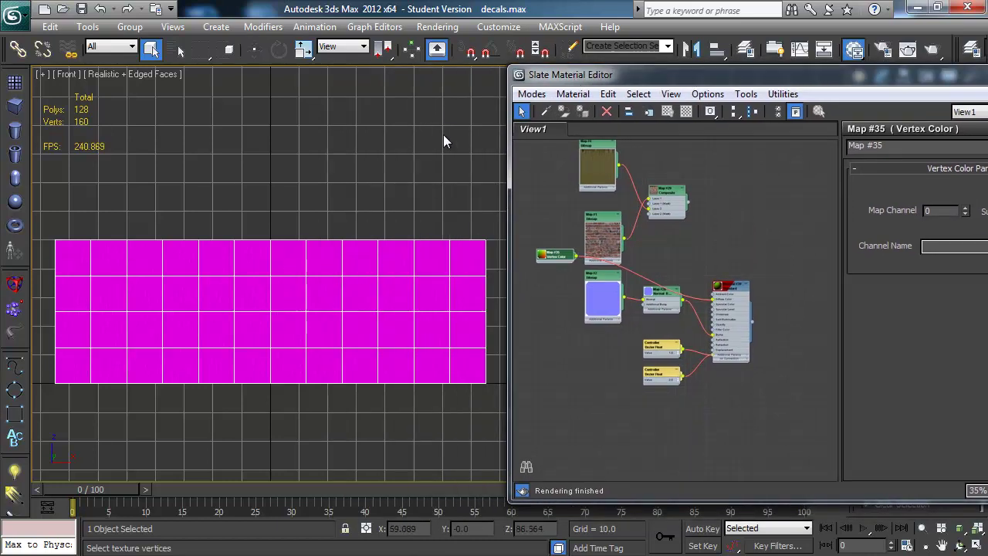
Try the Green sub channel on the Vertex Color map, and set its Sub Channel to Red.
drag(672, 77, 483, 93)
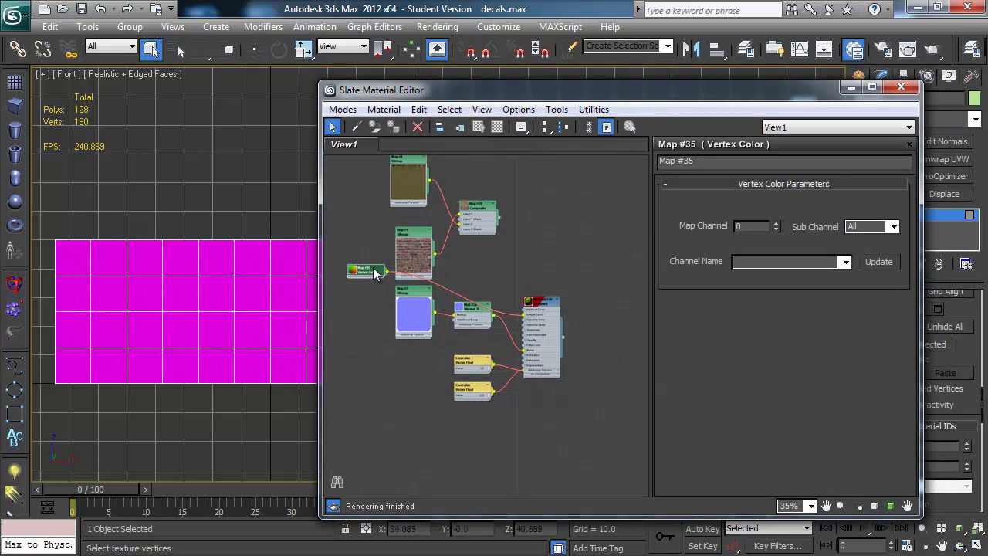
click(893, 226)
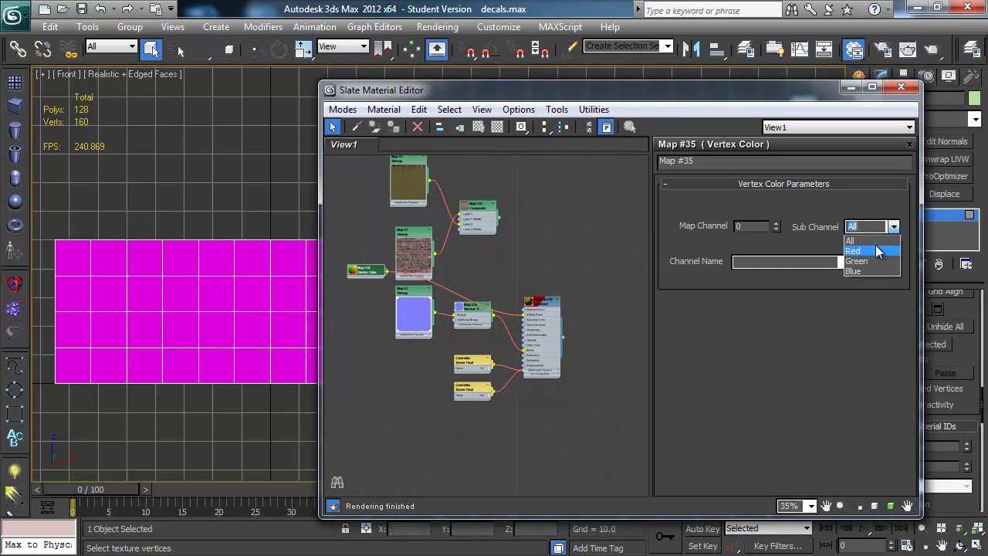
click(872, 243)
click(893, 226)
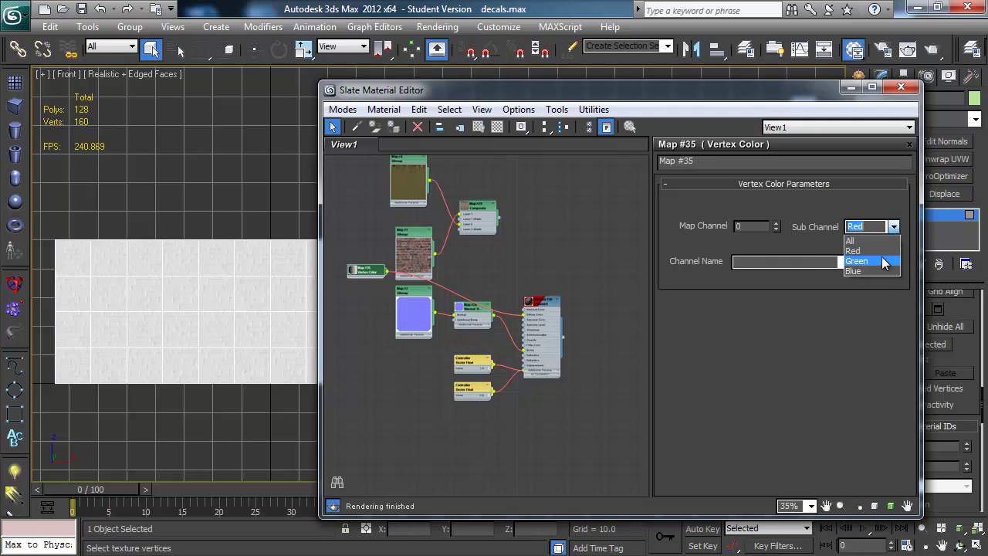
click(882, 261)
click(893, 226)
click(883, 243)
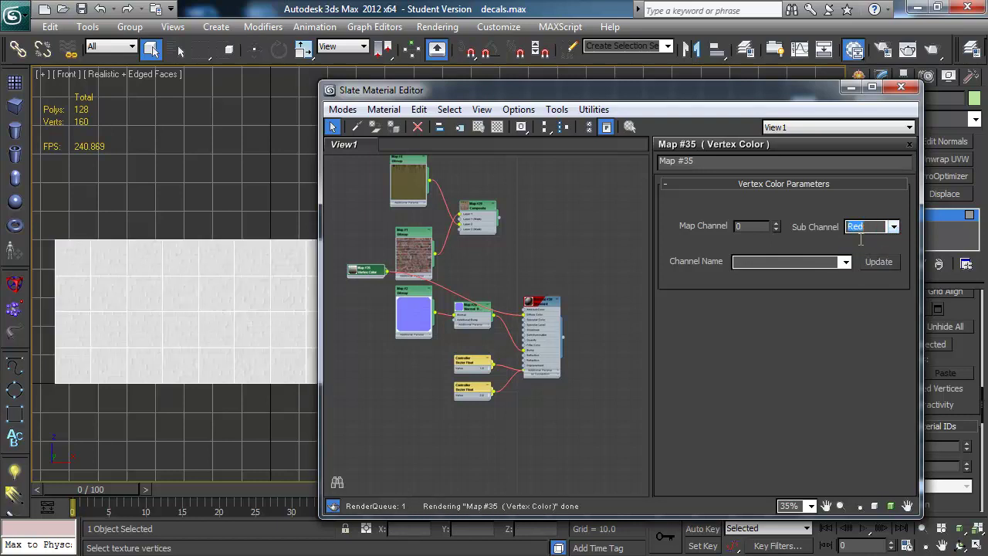
Close the Slate Material Editor and add a VertexPaint modifier to the wall.
drag(762, 94, 971, 98)
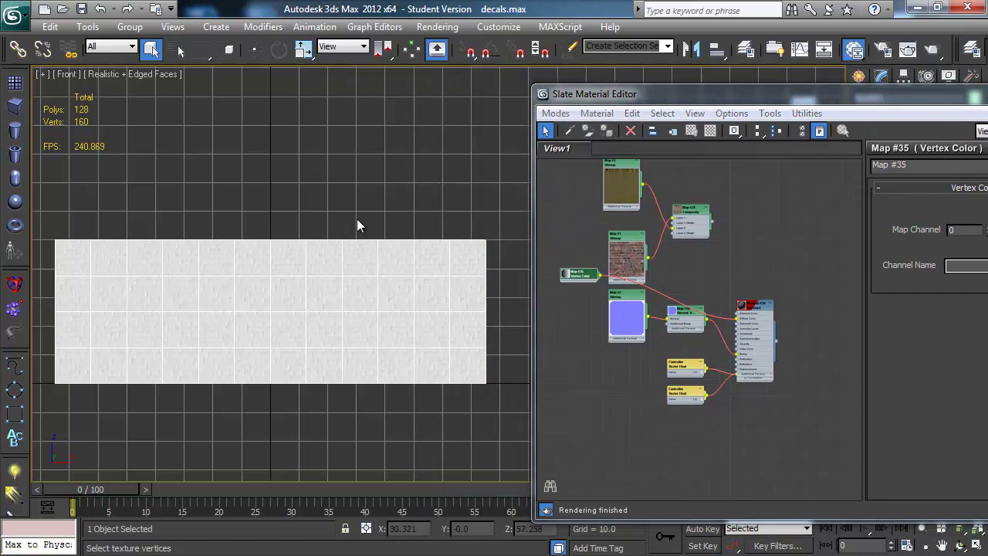
drag(726, 94, 627, 113)
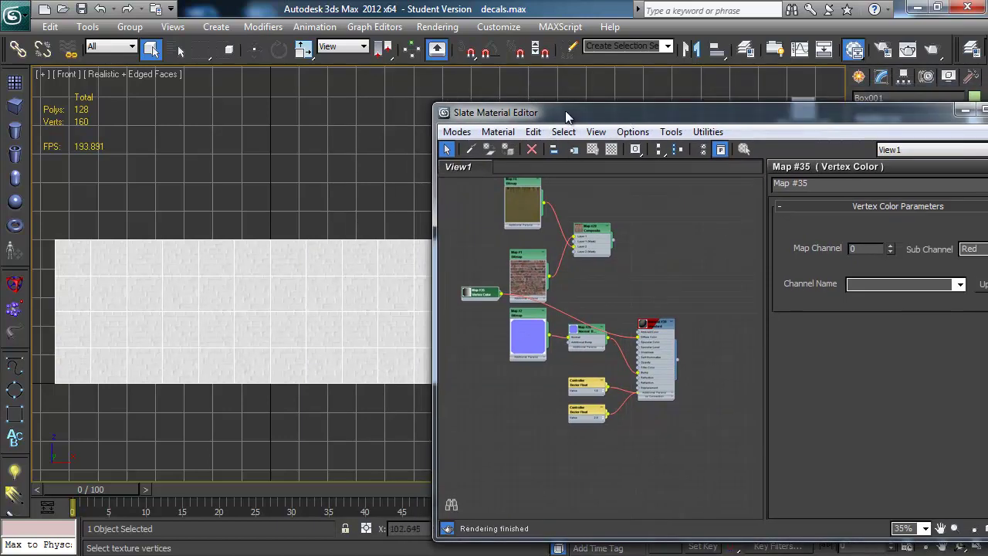
drag(818, 113, 654, 106)
click(852, 104)
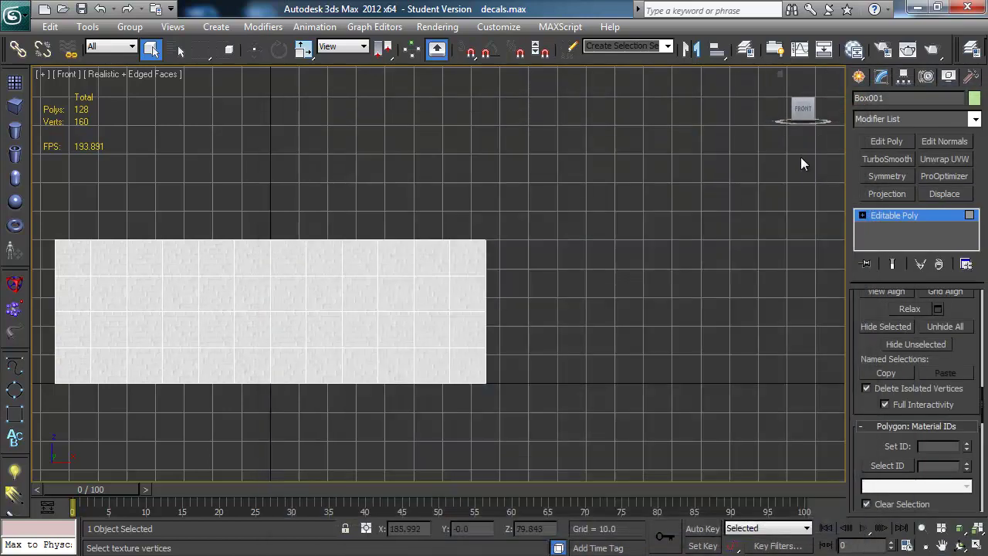
click(974, 118)
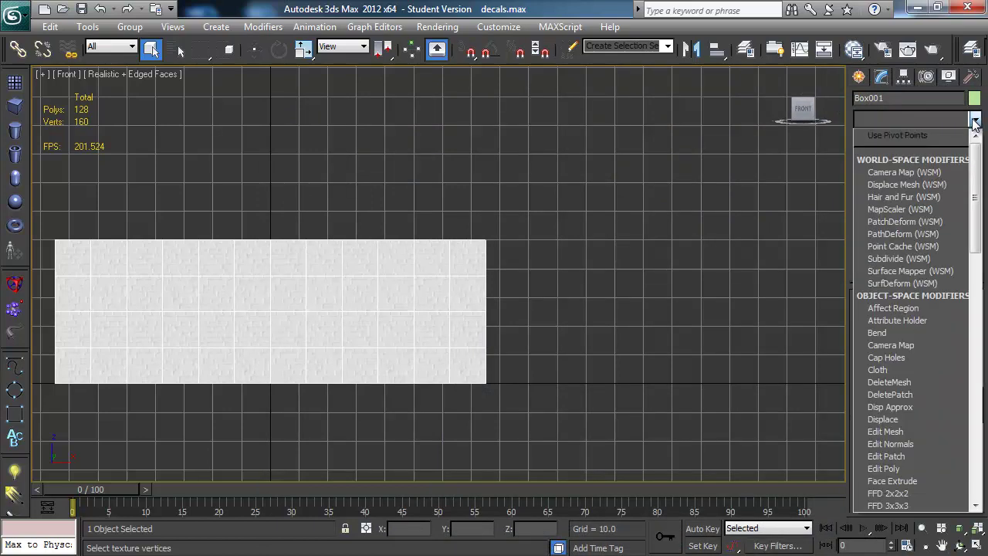
key(v)
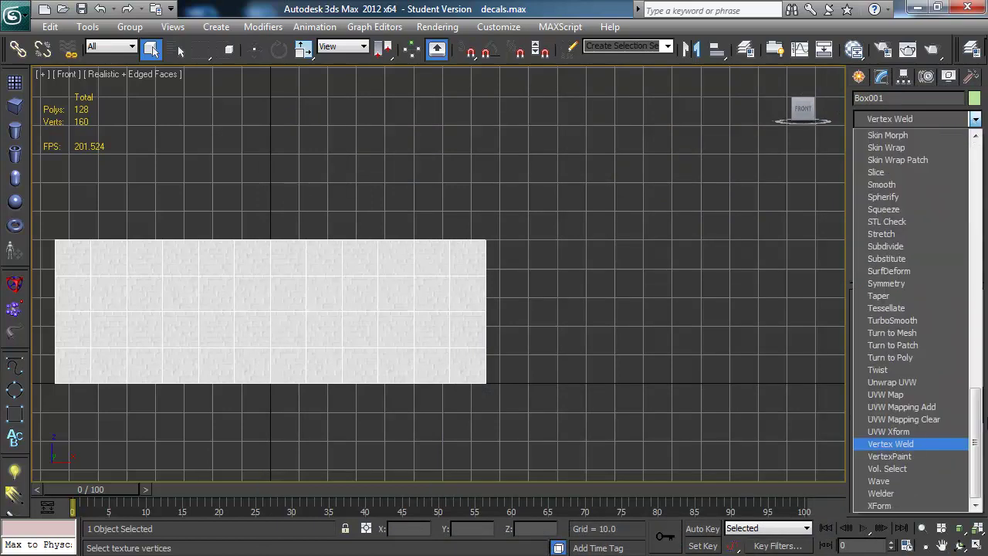
click(910, 456)
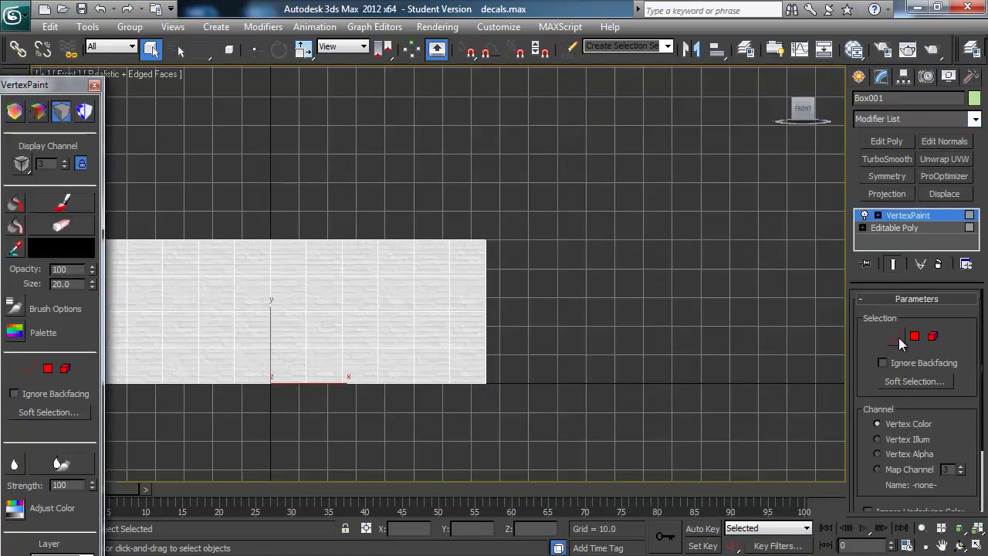
Paint the lower half of the wall black along its full length with VertexPaint at 100 opacity and brush size 20.
mouse_move(51, 84)
mouse_down()
mouse_move(81, 77)
mouse_move(76, 42)
mouse_move(62, 73)
mouse_up()
middle_drag(227, 324, 332, 328)
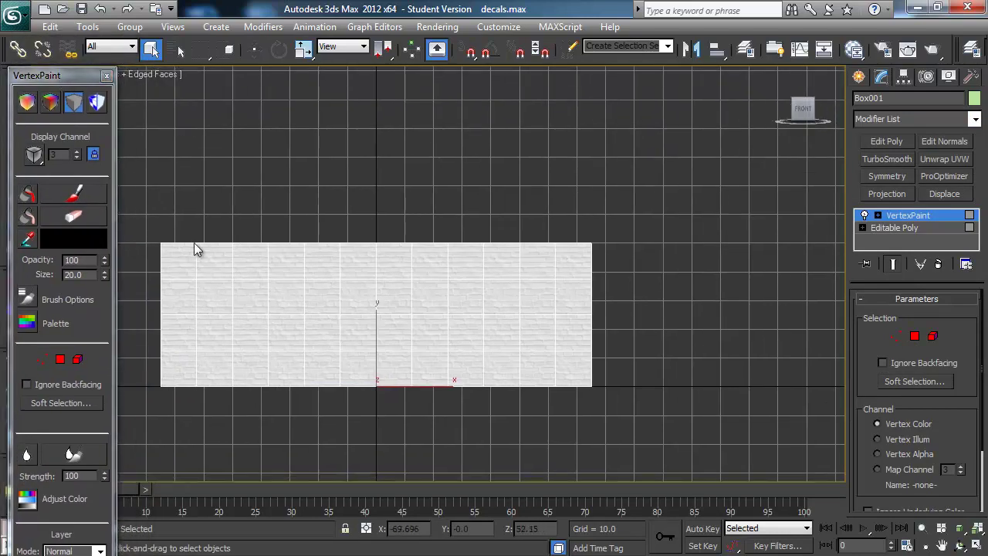
click(73, 240)
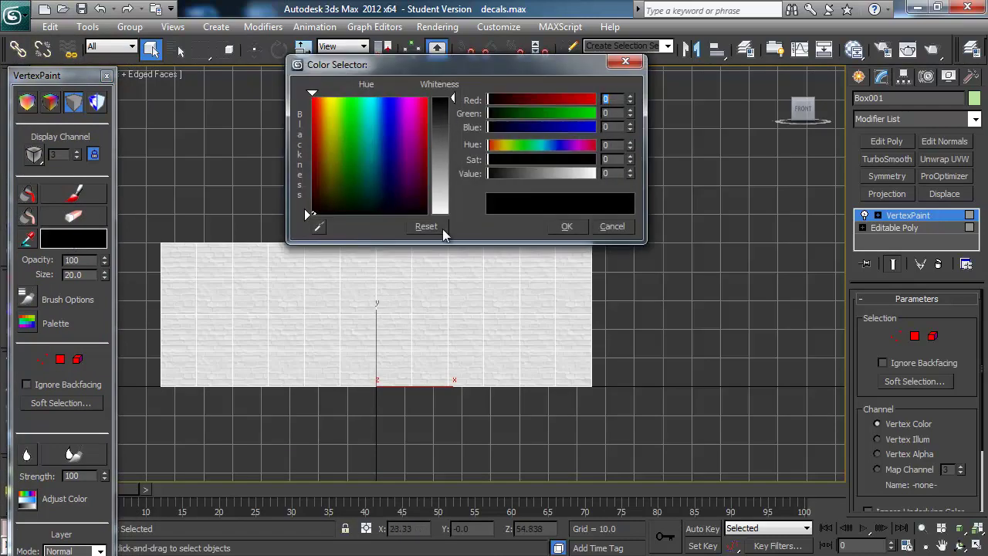
click(566, 227)
click(74, 193)
mouse_move(235, 337)
mouse_down()
mouse_move(158, 328)
mouse_move(443, 335)
mouse_move(159, 326)
mouse_move(176, 363)
mouse_move(163, 371)
mouse_move(258, 352)
mouse_move(264, 371)
mouse_move(202, 374)
mouse_move(512, 346)
mouse_up()
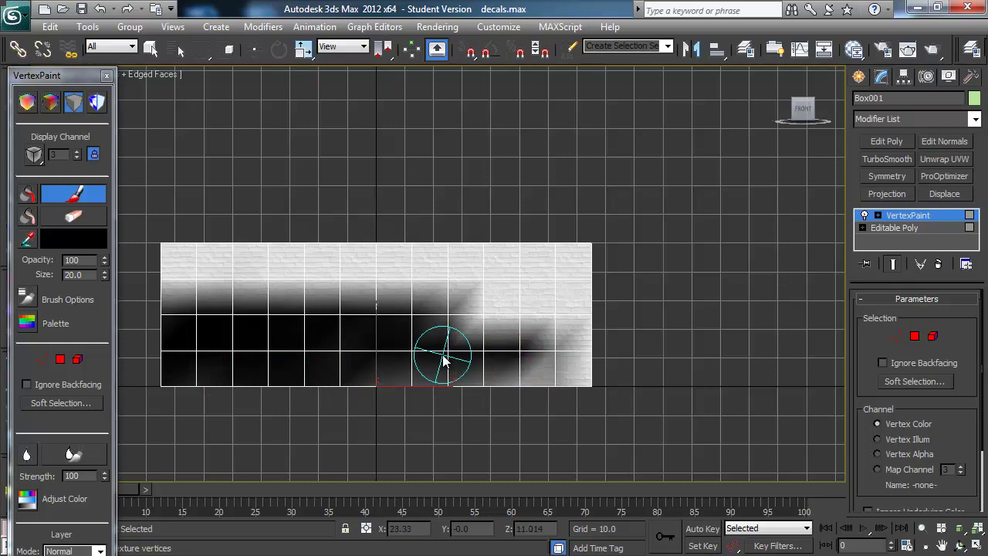
mouse_move(214, 378)
mouse_down()
mouse_move(479, 361)
mouse_move(473, 325)
mouse_move(399, 329)
mouse_move(593, 341)
mouse_move(569, 364)
mouse_move(520, 375)
mouse_move(585, 392)
mouse_move(573, 360)
mouse_move(589, 327)
mouse_up()
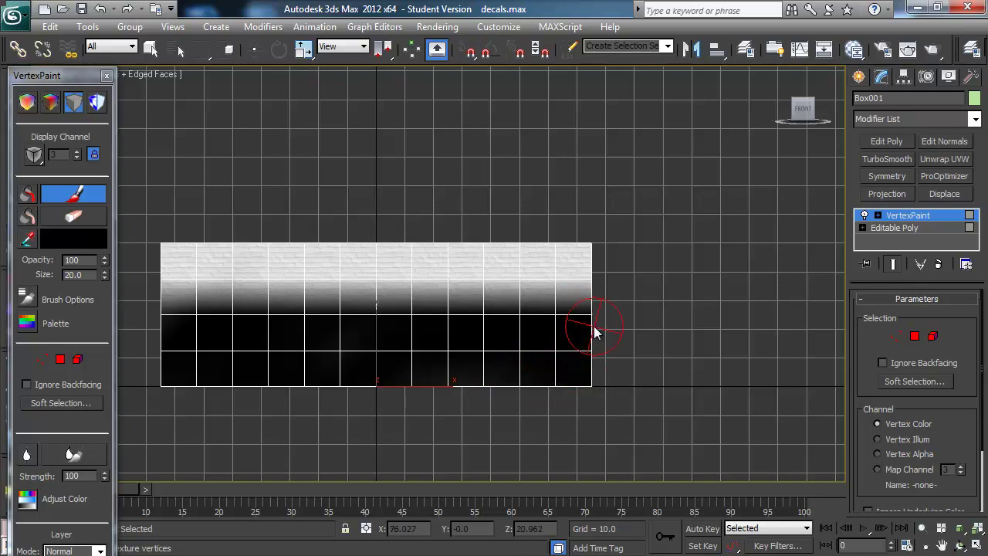
mouse_move(168, 335)
mouse_down()
mouse_move(170, 357)
mouse_move(185, 362)
mouse_up()
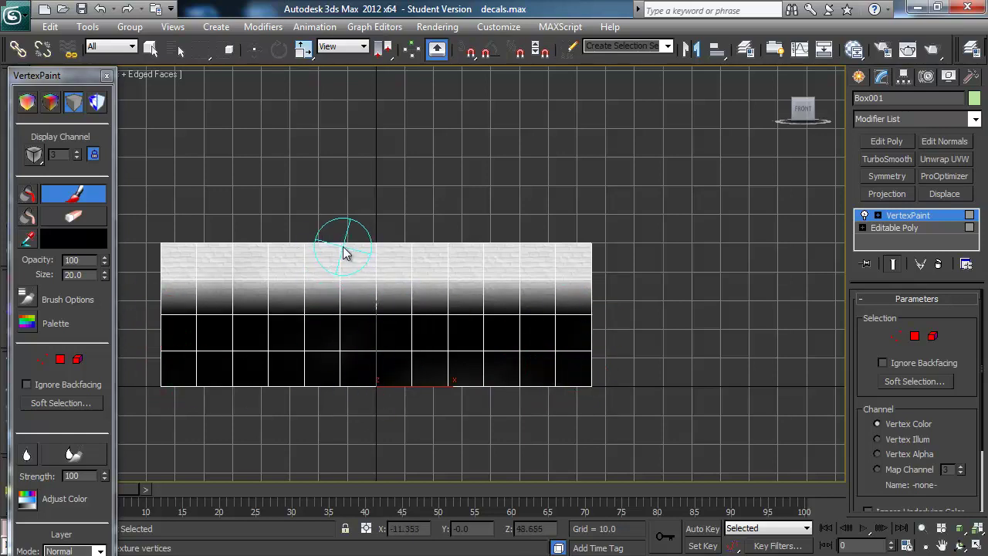
Set the brush opacity to 20 and paint soft, irregular dark patches up into the wall's white upper rows.
drag(83, 259, 42, 258)
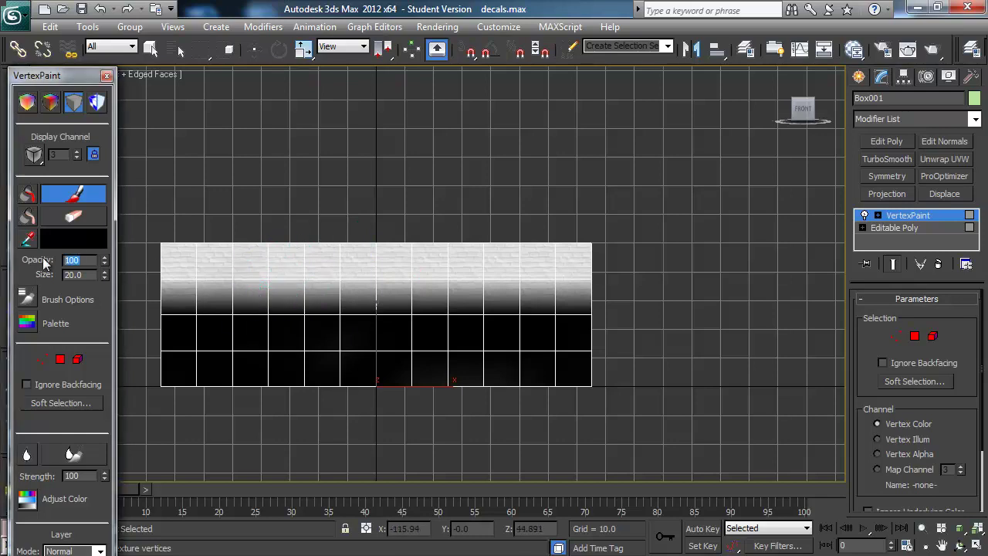
text(20)
key(Return)
mouse_move(220, 304)
mouse_down()
mouse_move(260, 269)
mouse_move(221, 269)
mouse_move(268, 295)
mouse_move(359, 275)
mouse_move(435, 277)
mouse_move(505, 254)
mouse_move(498, 269)
mouse_up()
mouse_move(505, 329)
mouse_down()
mouse_move(466, 302)
mouse_move(501, 317)
mouse_move(540, 286)
mouse_move(505, 301)
mouse_up()
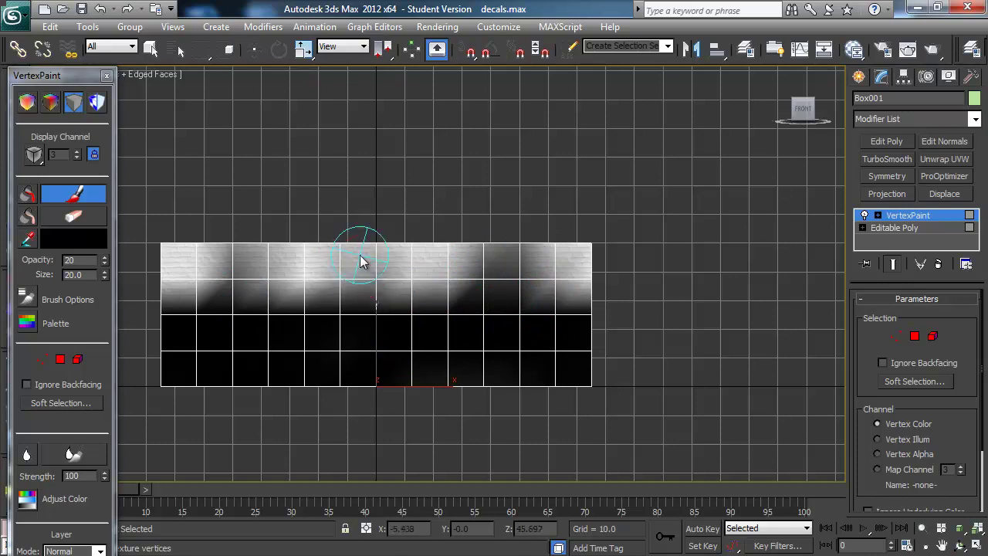
mouse_move(392, 338)
mouse_down()
mouse_move(419, 274)
mouse_move(399, 293)
mouse_move(453, 293)
mouse_move(452, 375)
mouse_up()
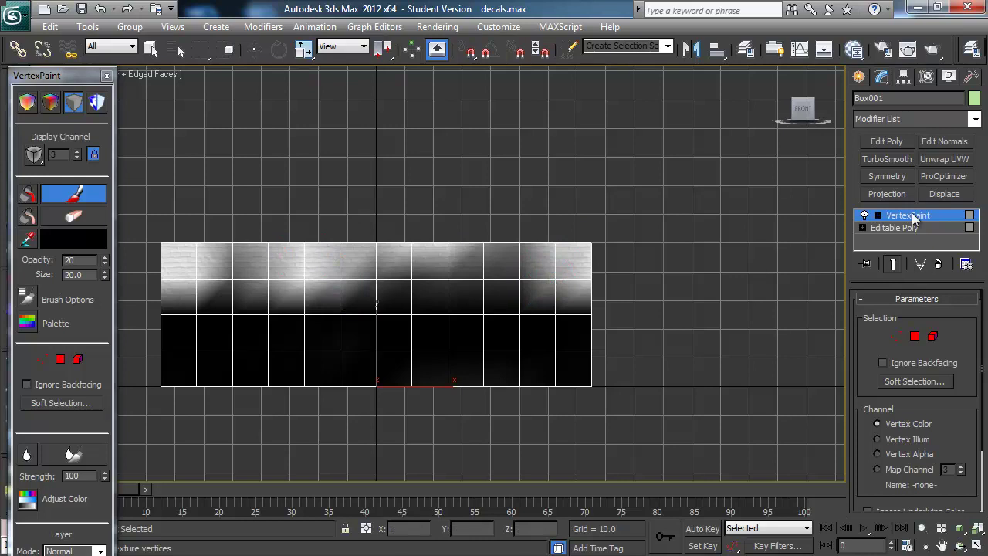
Reopen the Slate Material Editor and connect the Composite map to the brick material's Diffuse Color in place of the Vertex Color map.
key(m)
drag(469, 114, 582, 112)
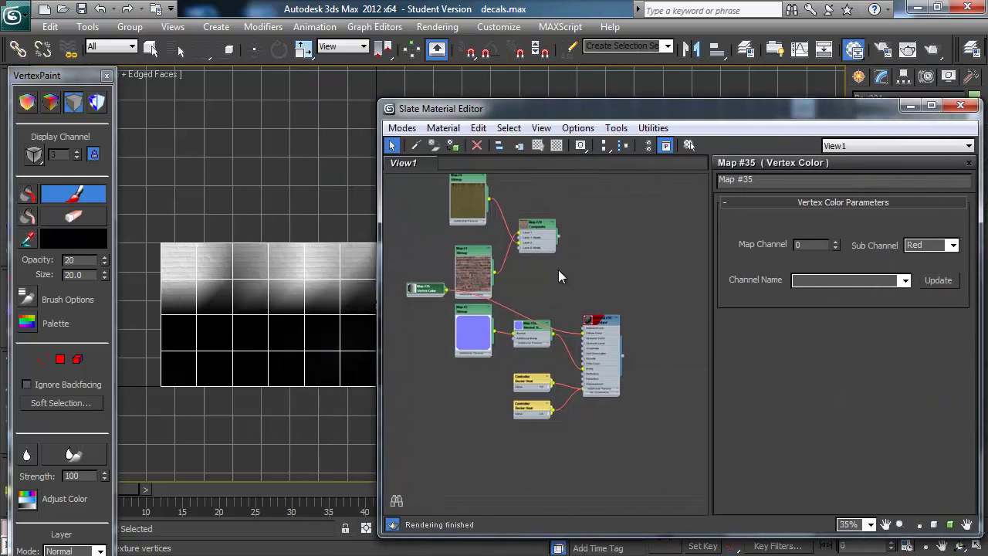
middle_drag(560, 269, 574, 297)
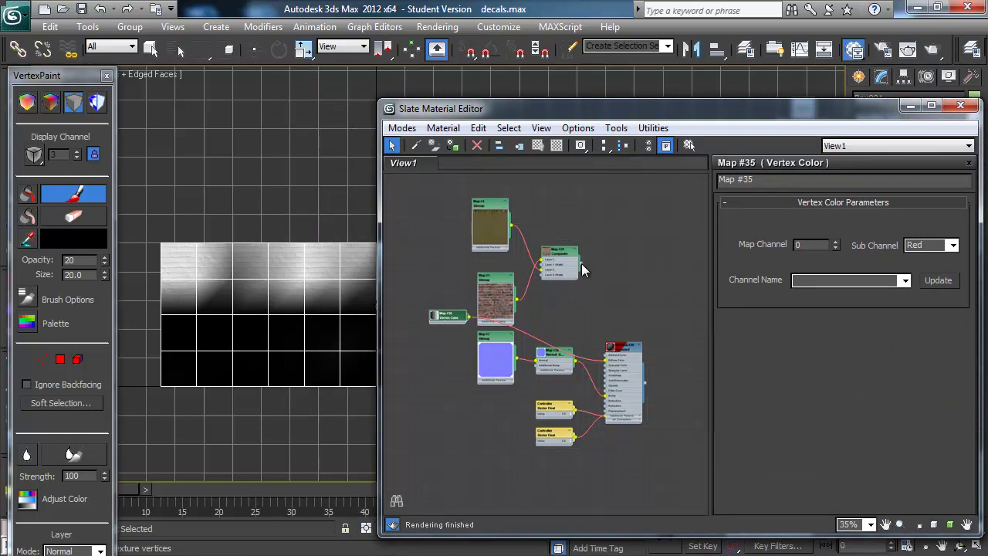
drag(581, 264, 604, 361)
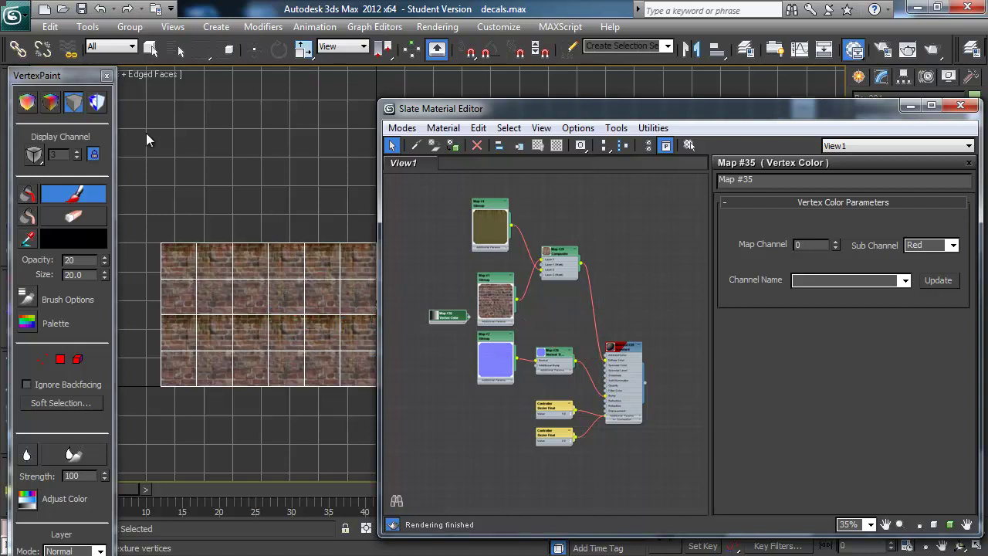
Close the VertexPaint toolbox and spread the stain bitmap and Vertex Color nodes apart to make room in front of the Composite map.
click(106, 75)
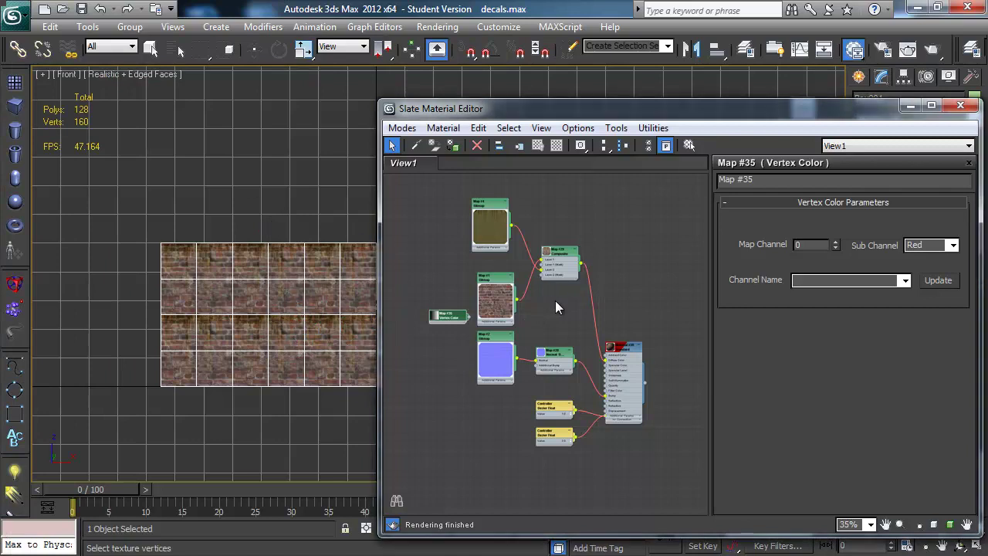
middle_drag(487, 264, 492, 281)
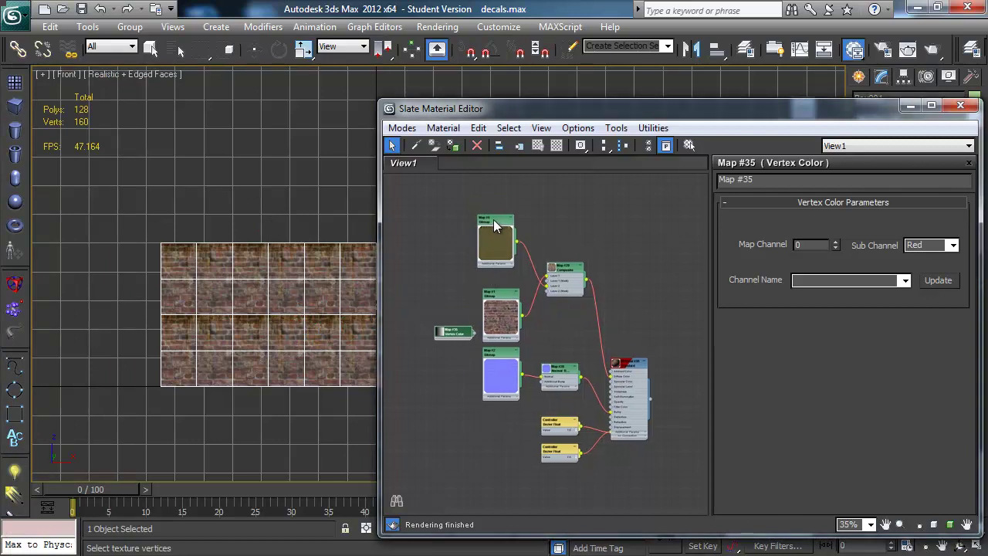
drag(496, 225, 476, 225)
middle_drag(304, 313, 255, 324)
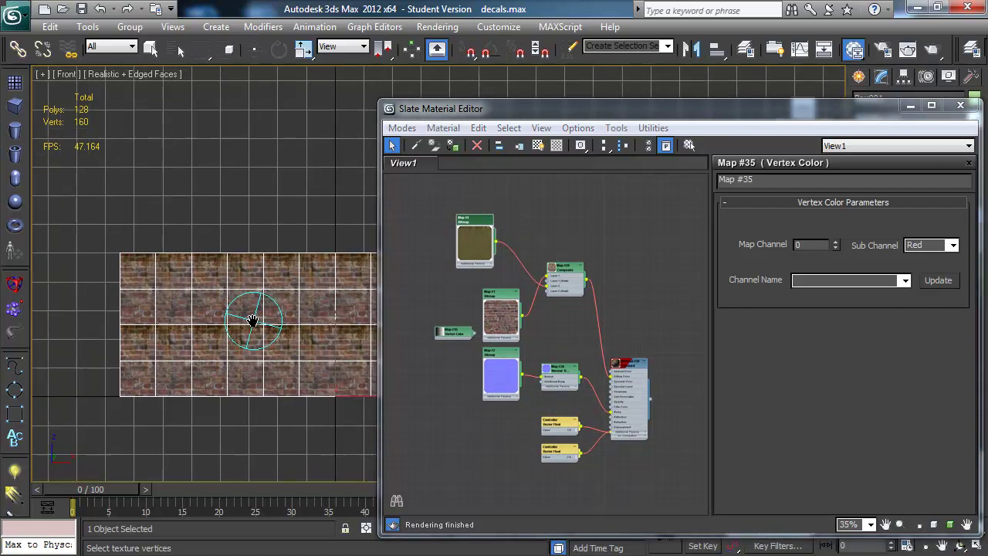
drag(454, 328, 431, 274)
middle_drag(429, 250, 442, 262)
click(488, 235)
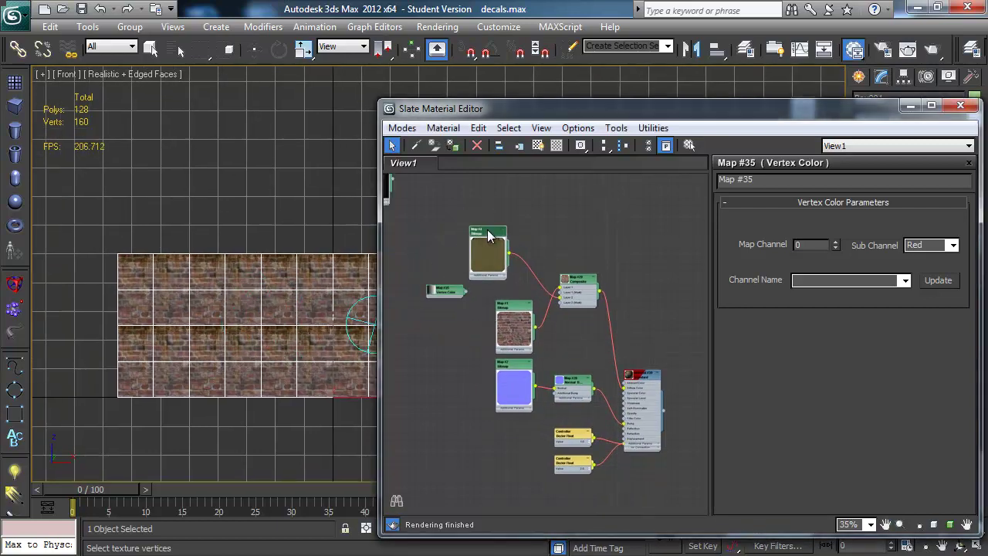
middle_drag(484, 233, 491, 262)
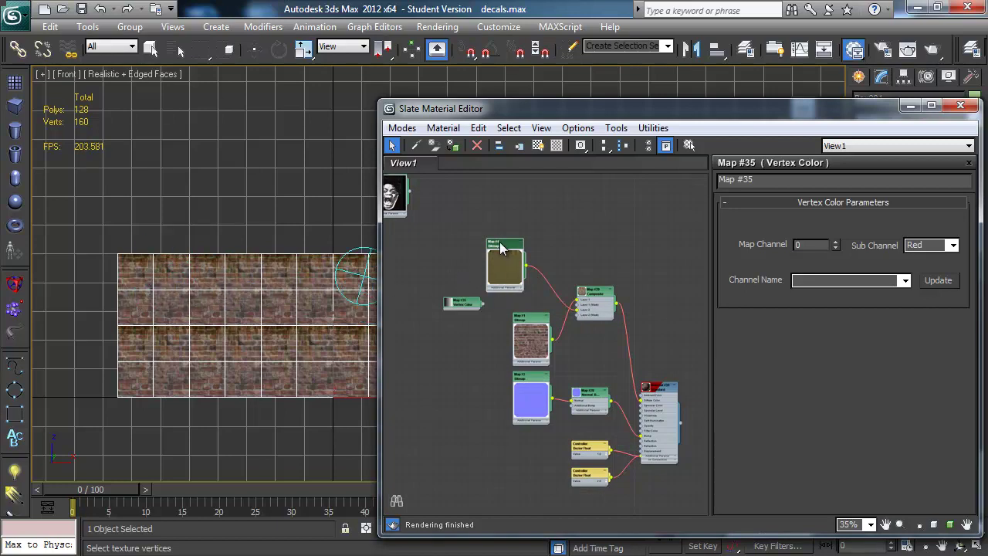
drag(499, 242, 468, 203)
middle_drag(469, 203, 474, 234)
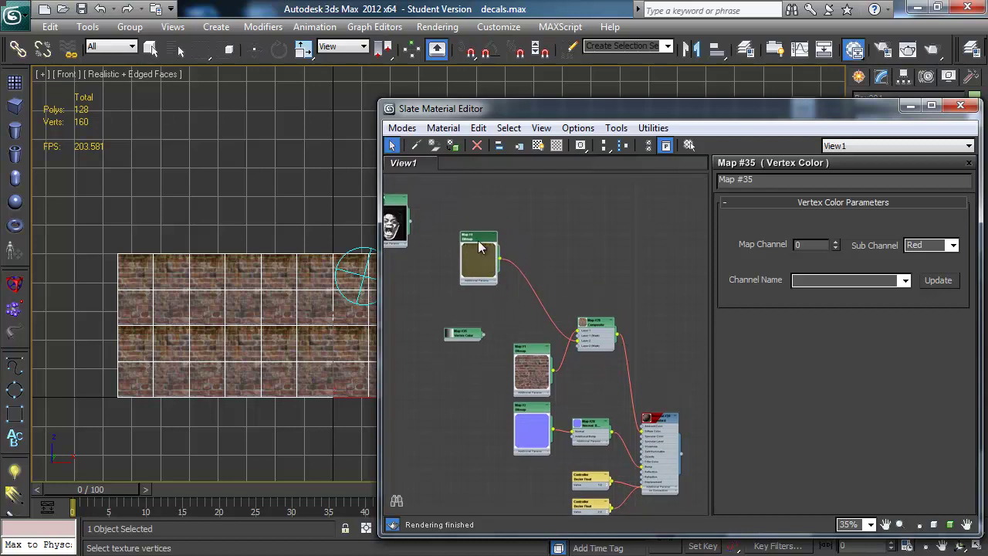
View the stain_decal.tga image and examine its alpha channel.
double_click(479, 246)
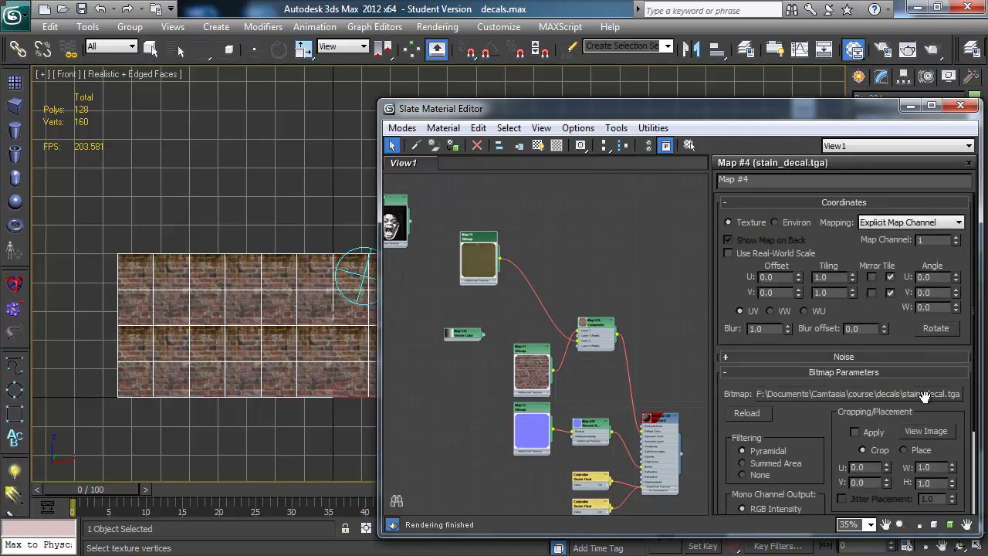
click(926, 431)
drag(885, 357, 335, 89)
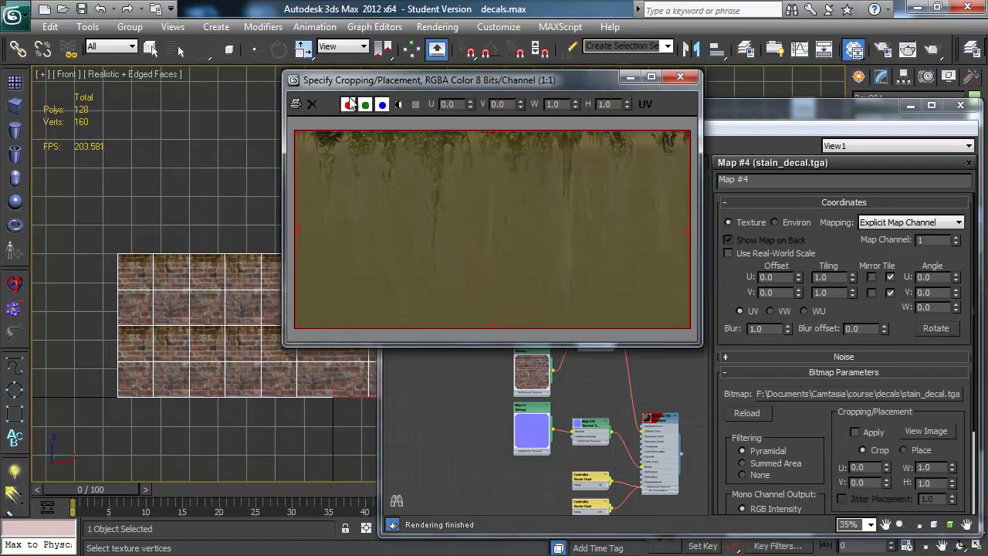
click(398, 104)
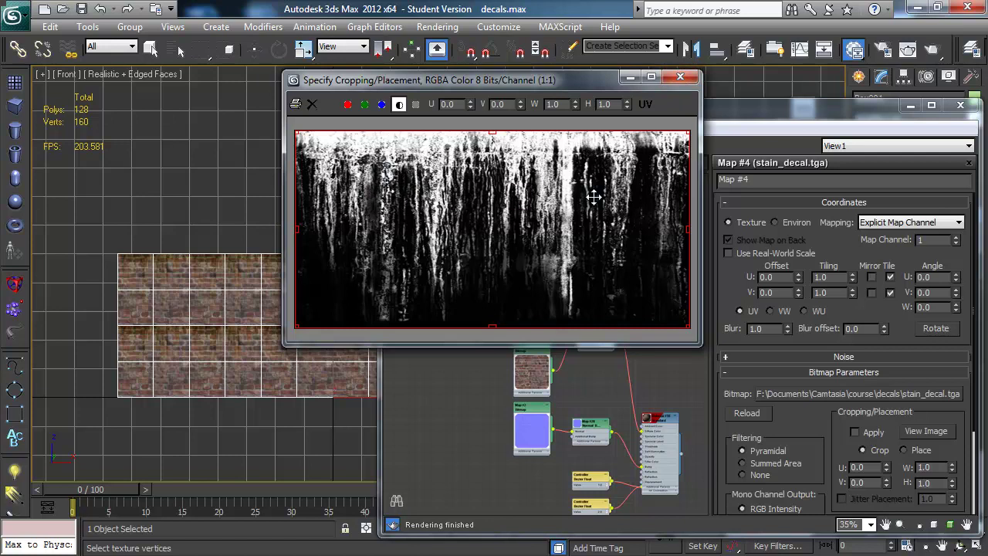
click(680, 78)
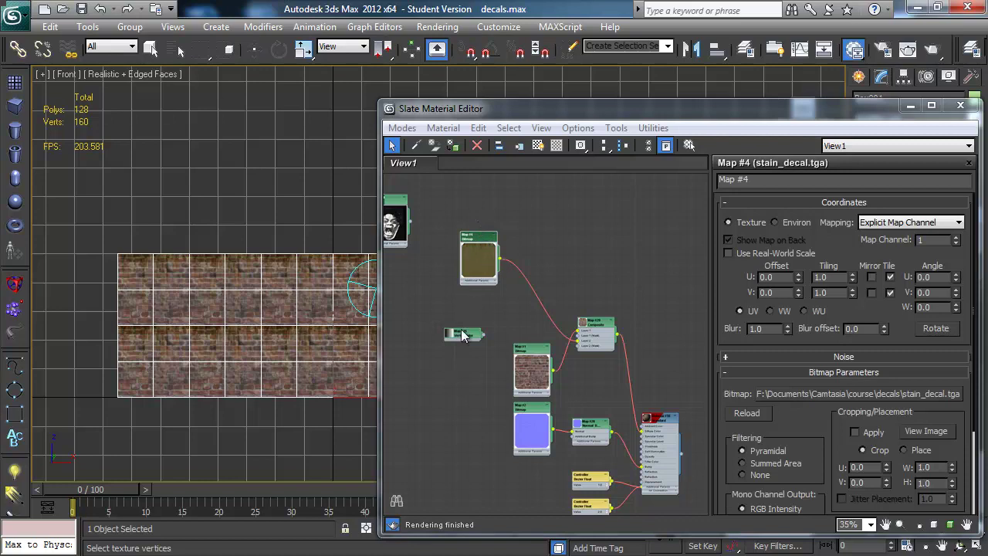
Connect the Vertex Color map to Layer 1 of a new Composite map, and place a copy of the stain bitmap below it.
right_click(504, 317)
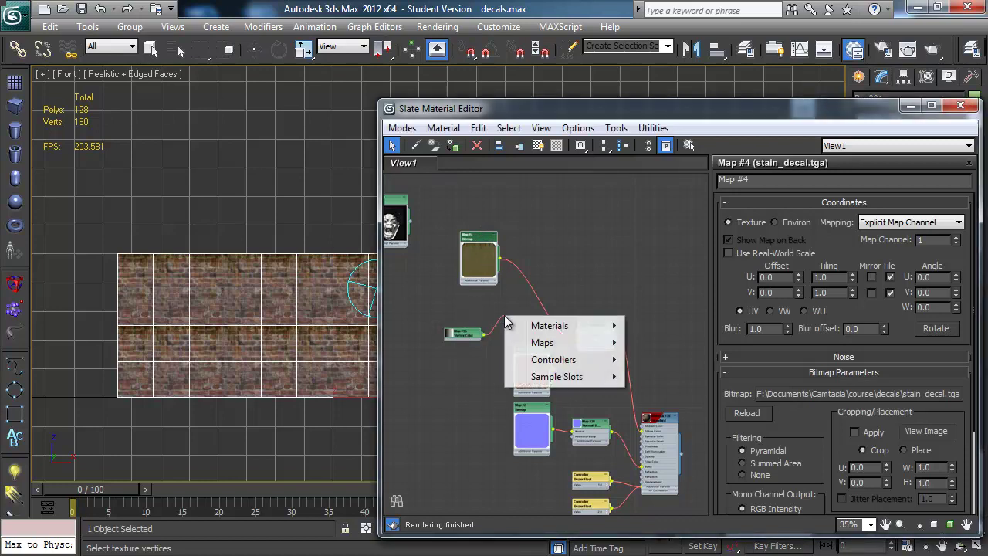
mouse_move(538, 345)
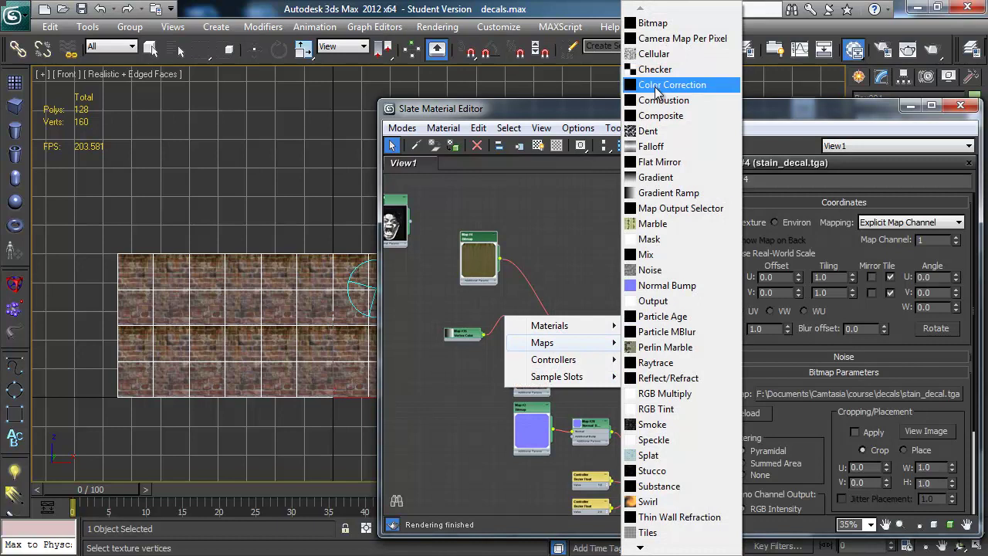
click(675, 119)
click(512, 341)
drag(453, 332, 433, 322)
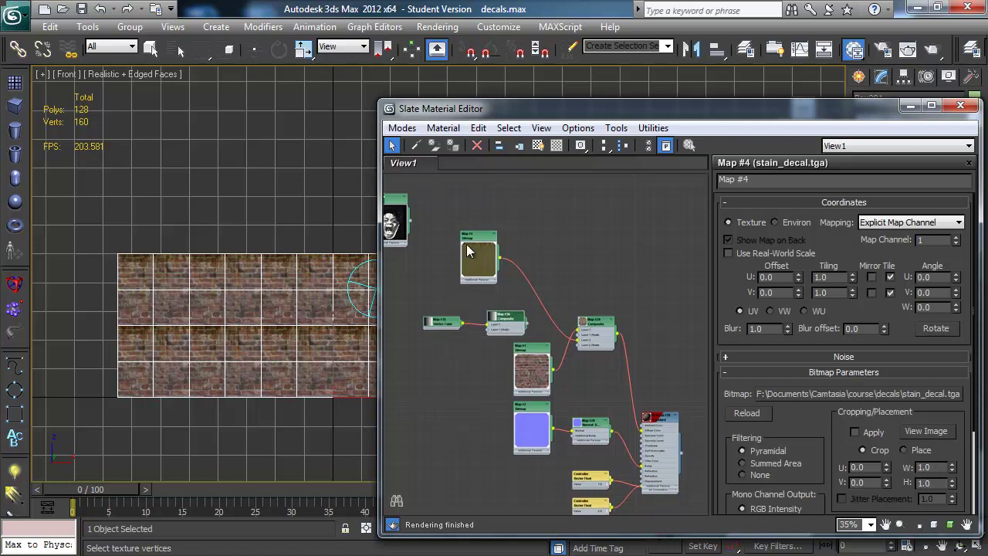
drag(472, 233, 444, 363)
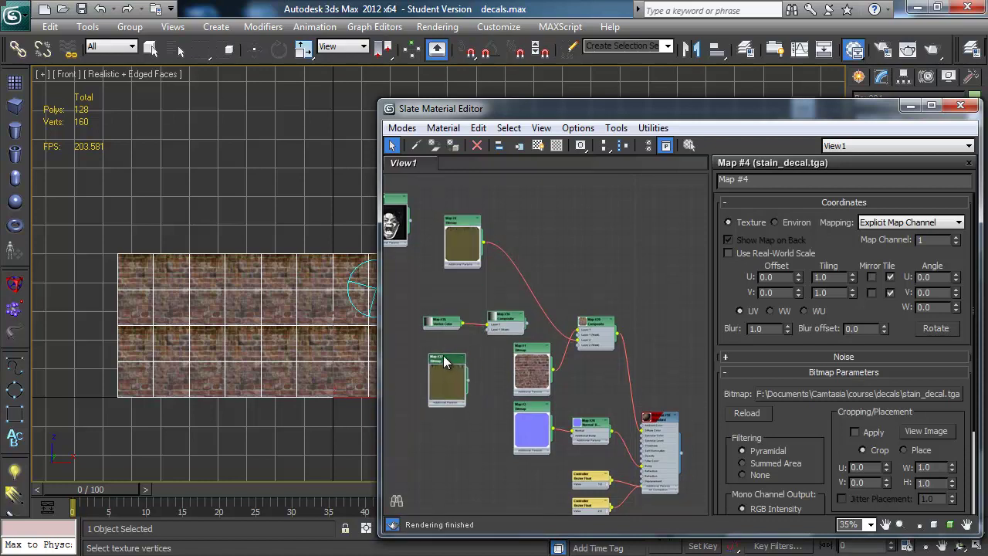
Set the copied stain bitmap's outputs to Alpha and Alpha as Gray, and connect it to the new Composite map's Layer 1 mask.
scroll(795, 409, down, 4)
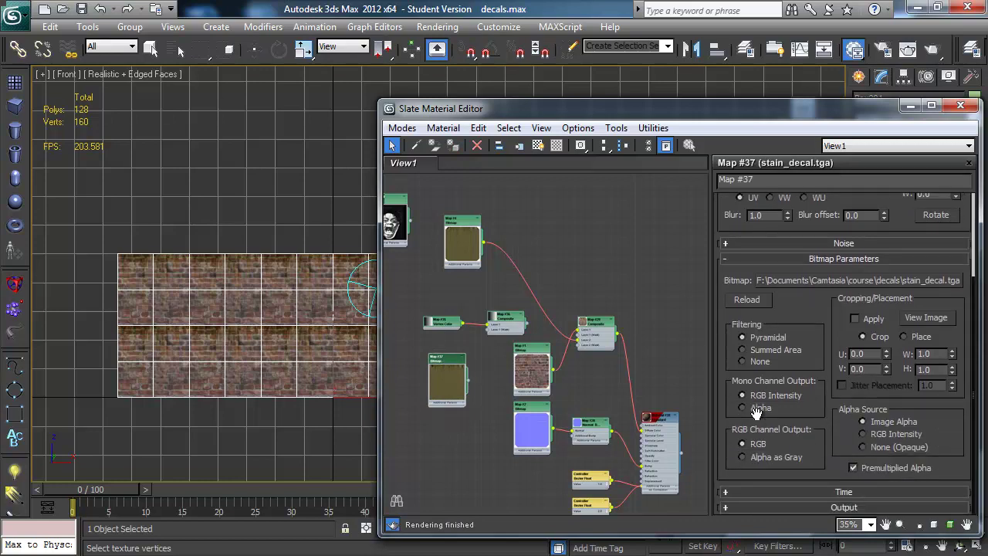
click(757, 408)
click(755, 458)
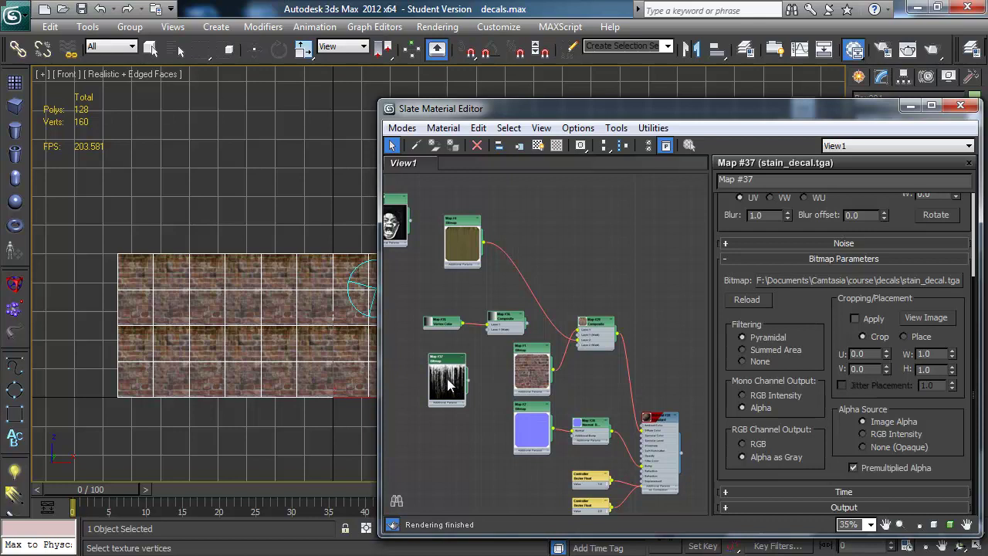
drag(448, 359, 487, 330)
scroll(480, 356, up, 5)
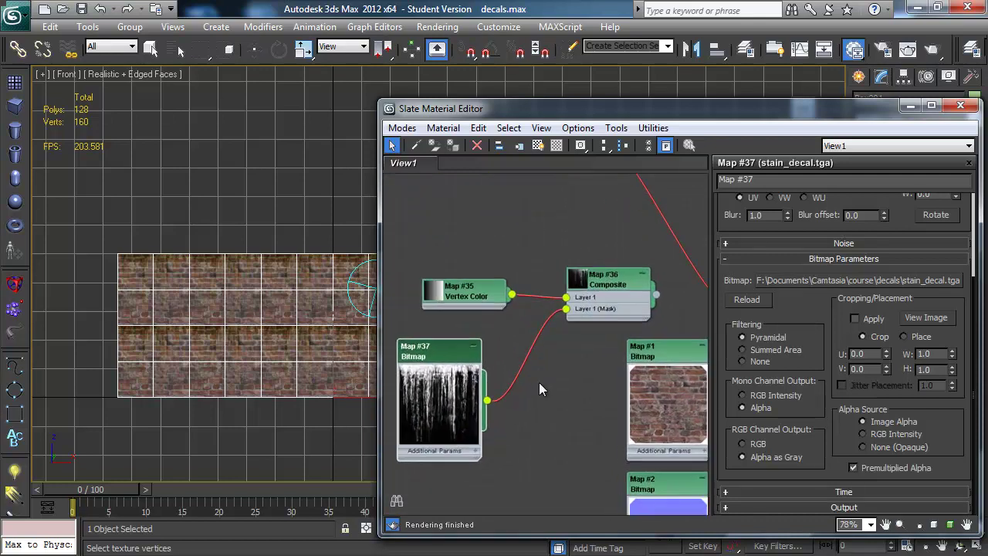
scroll(537, 378, up, 3)
key(Escape)
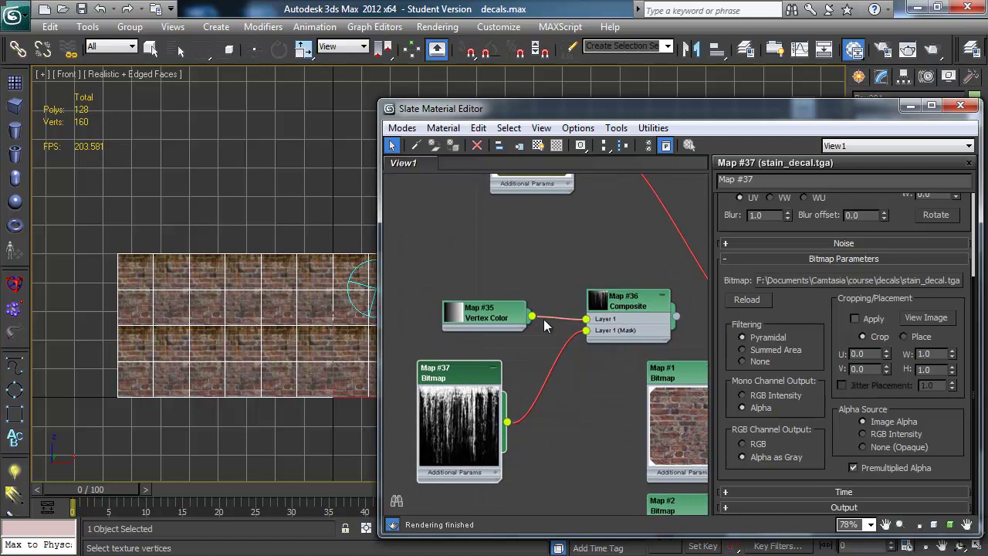
Connect the new Composite map to the Layer 2 mask of the Composite map that combines the bricks and the stain.
middle_drag(543, 281, 399, 302)
scroll(470, 298, down, 1)
scroll(470, 297, down, 1)
click(462, 336)
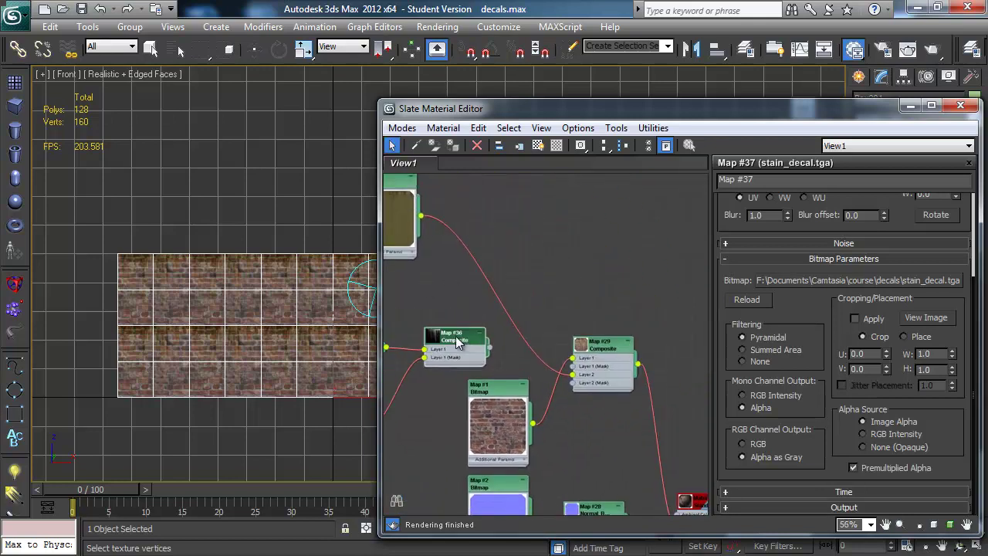
drag(489, 347, 573, 384)
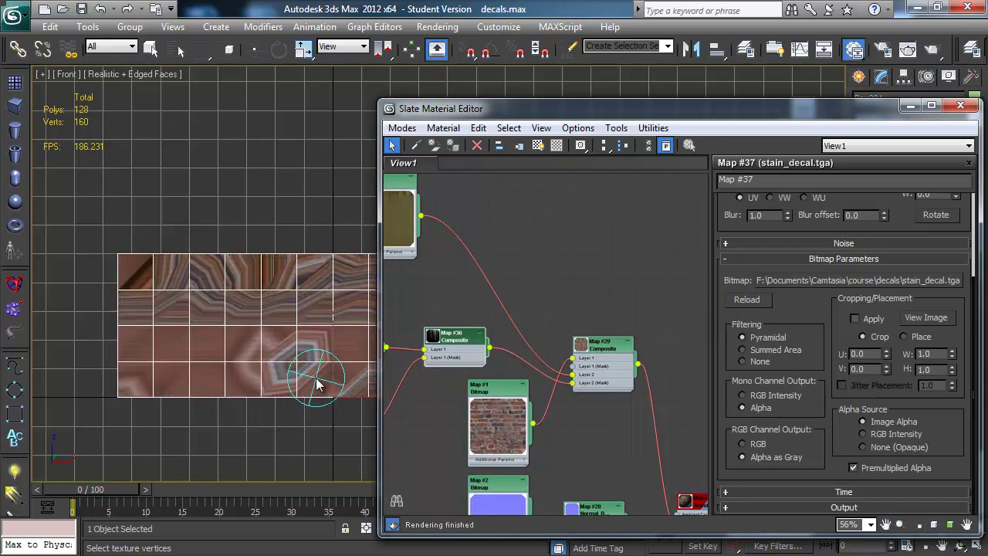
Render the Front viewport to check the masked stain on the brick wall.
drag(278, 369, 308, 363)
middle_drag(308, 363, 298, 342)
scroll(215, 351, down, 2)
scroll(198, 340, up, 2)
click(301, 301)
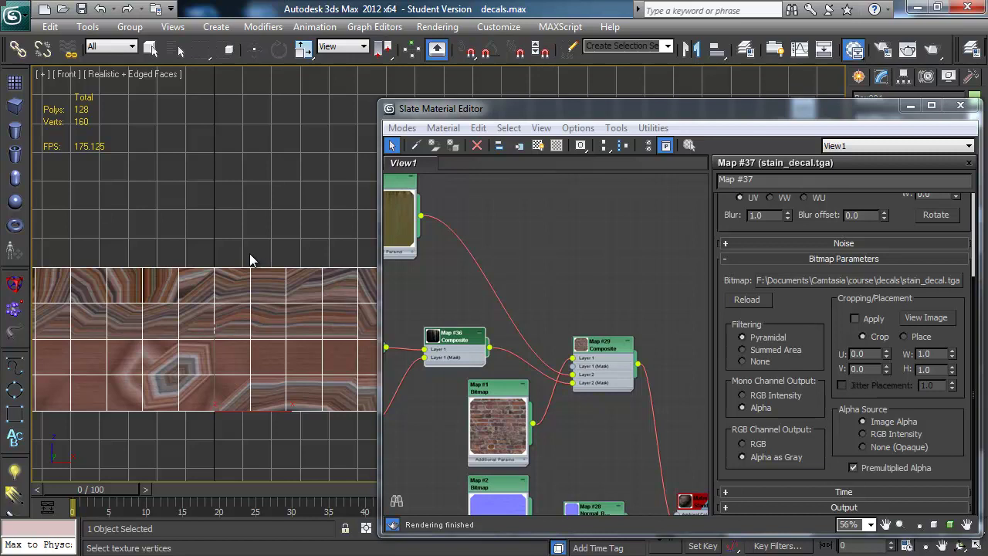
middle_drag(244, 290, 243, 275)
key(shift+q)
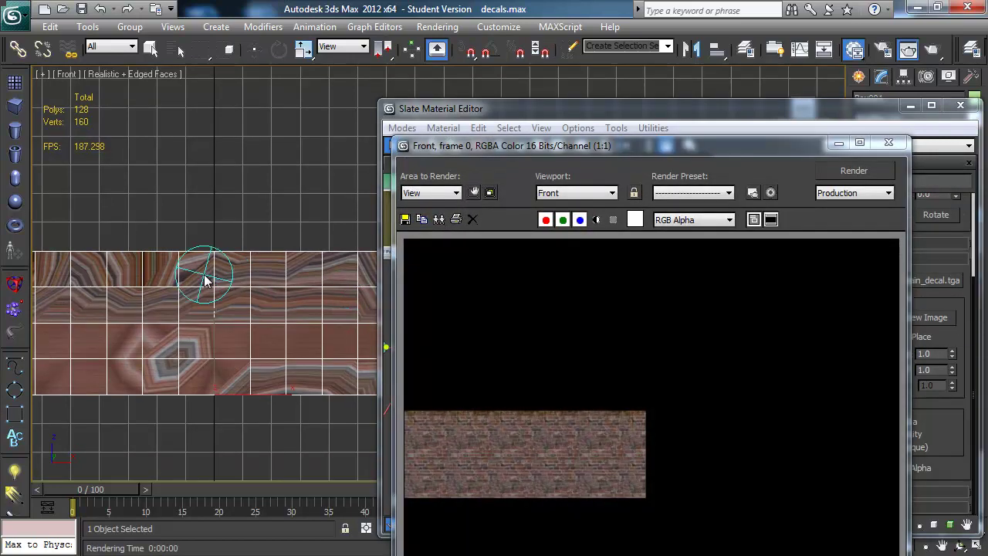
Render the Front viewport again closer up and with the whole wall framed to examine the stain along the upper edge.
scroll(280, 271, up, 5)
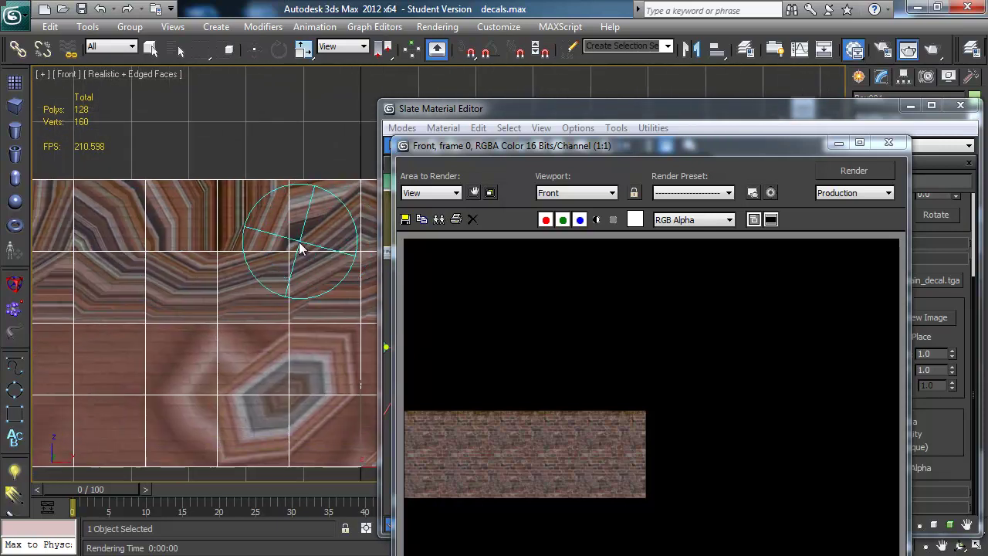
key(shift+q)
middle_drag(258, 276, 189, 274)
scroll(188, 273, down, 3)
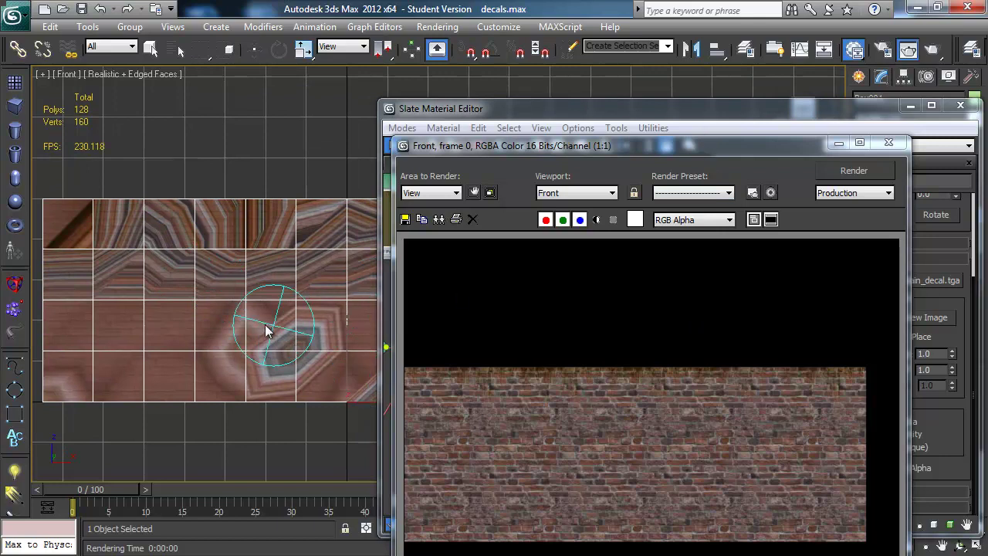
middle_drag(258, 323, 278, 331)
key(shift+q)
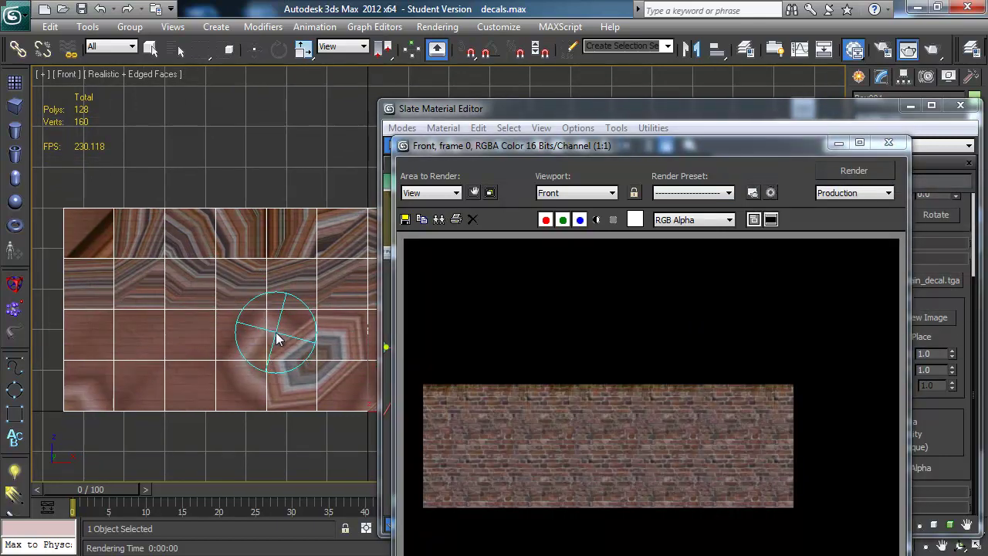
drag(276, 338, 352, 305)
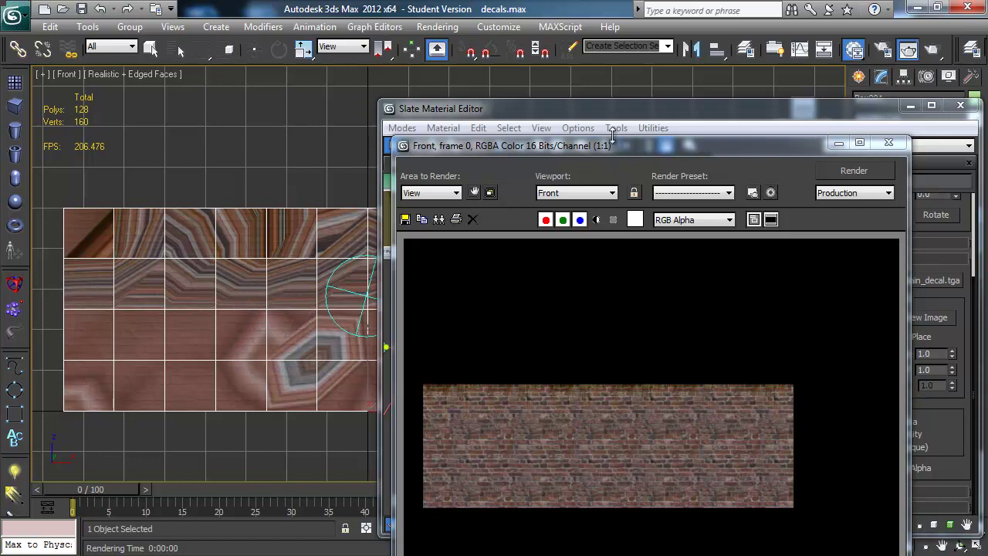
Reopen the VertexPaint toolbox, paint black along the wall's upper edge at opacity 20 and size 20, and re-render the Front viewport.
drag(630, 144, 619, 128)
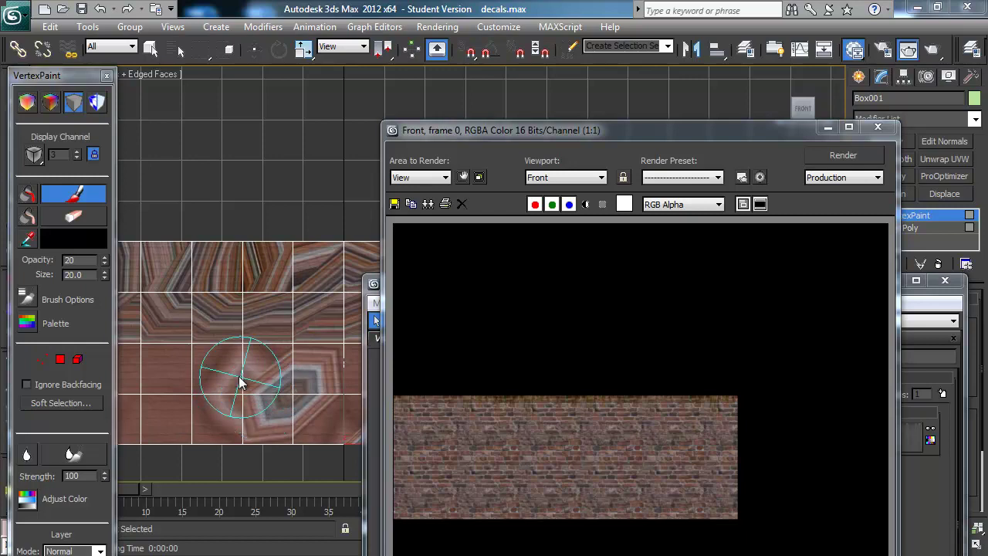
middle_drag(235, 376, 263, 375)
mouse_move(216, 336)
middle_down()
mouse_move(249, 344)
mouse_move(283, 373)
middle_up()
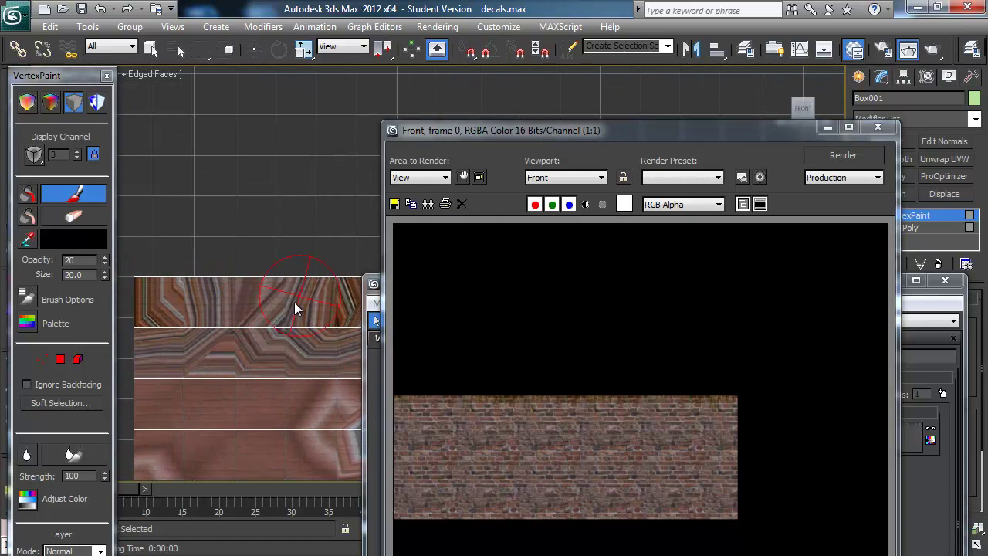
key(shift+q)
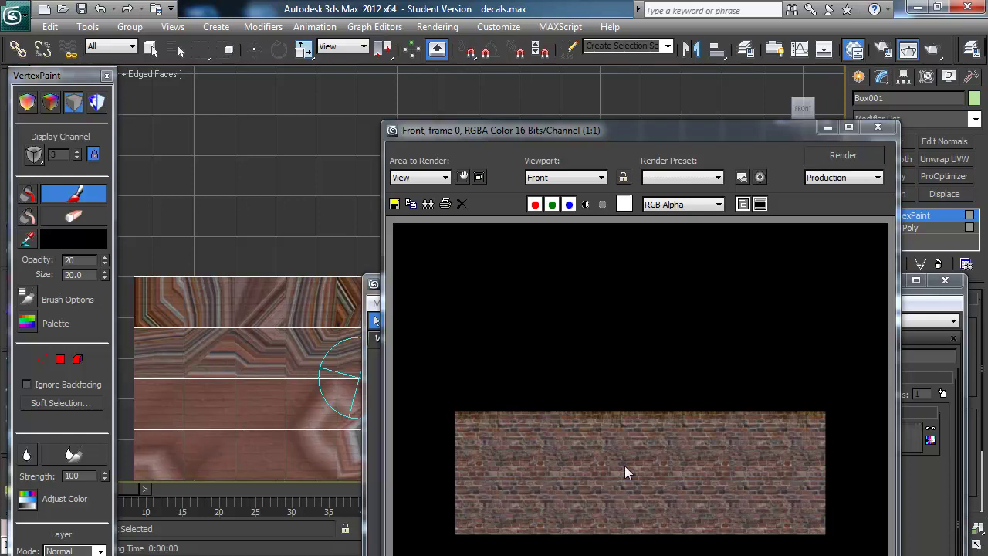
Bring the Slate Material Editor in front of the render window and reposition it to show the stain mask nodes.
middle_drag(293, 327, 268, 330)
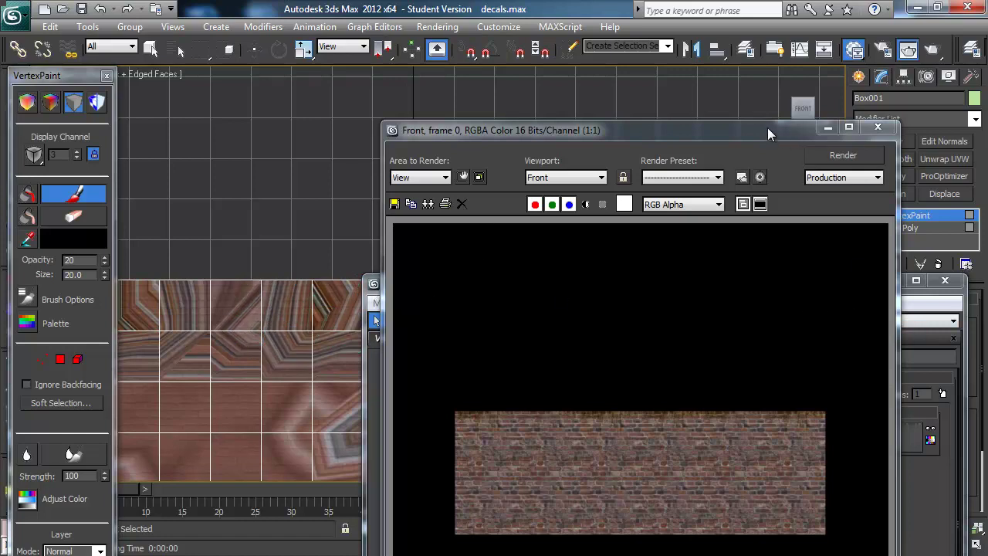
click(925, 488)
drag(689, 283, 632, 136)
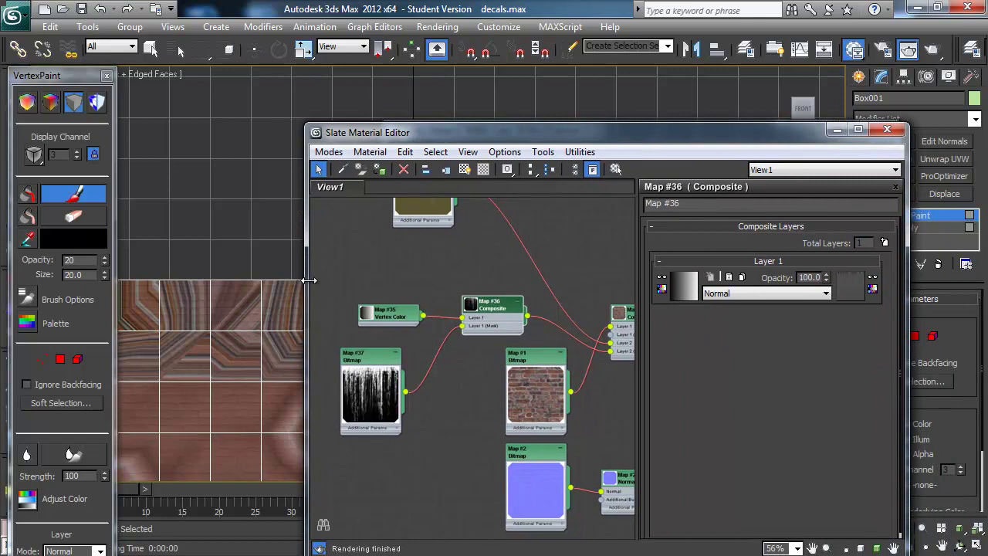